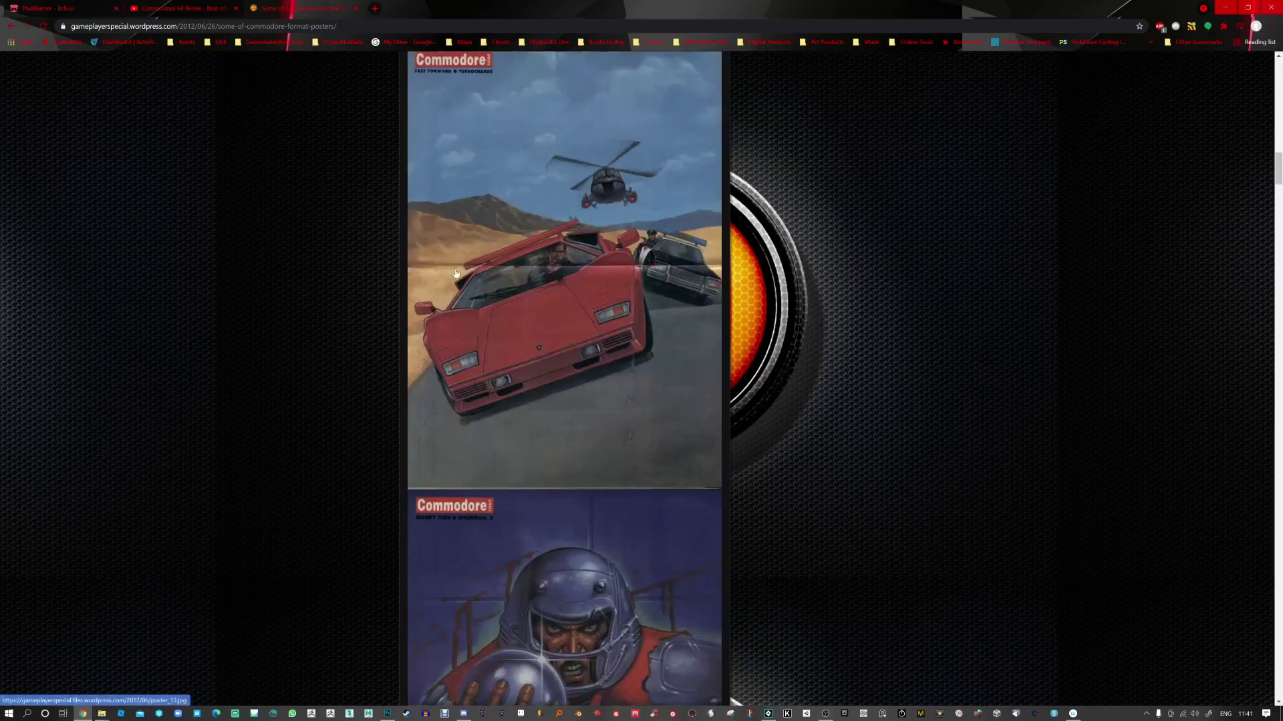
Step: Browse the Commodore Format poster scans on the web page and compare their artwork and fold damage
scroll(469, 276, up, 1)
scroll(469, 276, down, 5)
scroll(468, 276, down, 8)
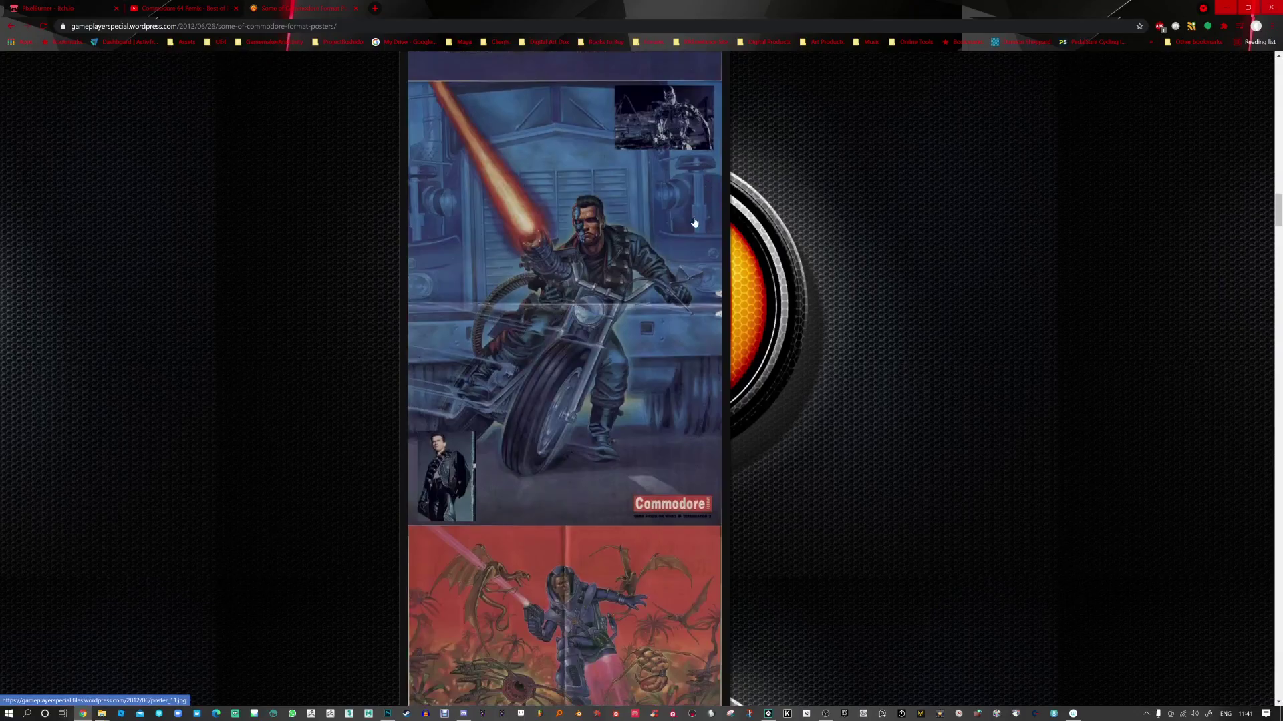
scroll(646, 326, down, 3)
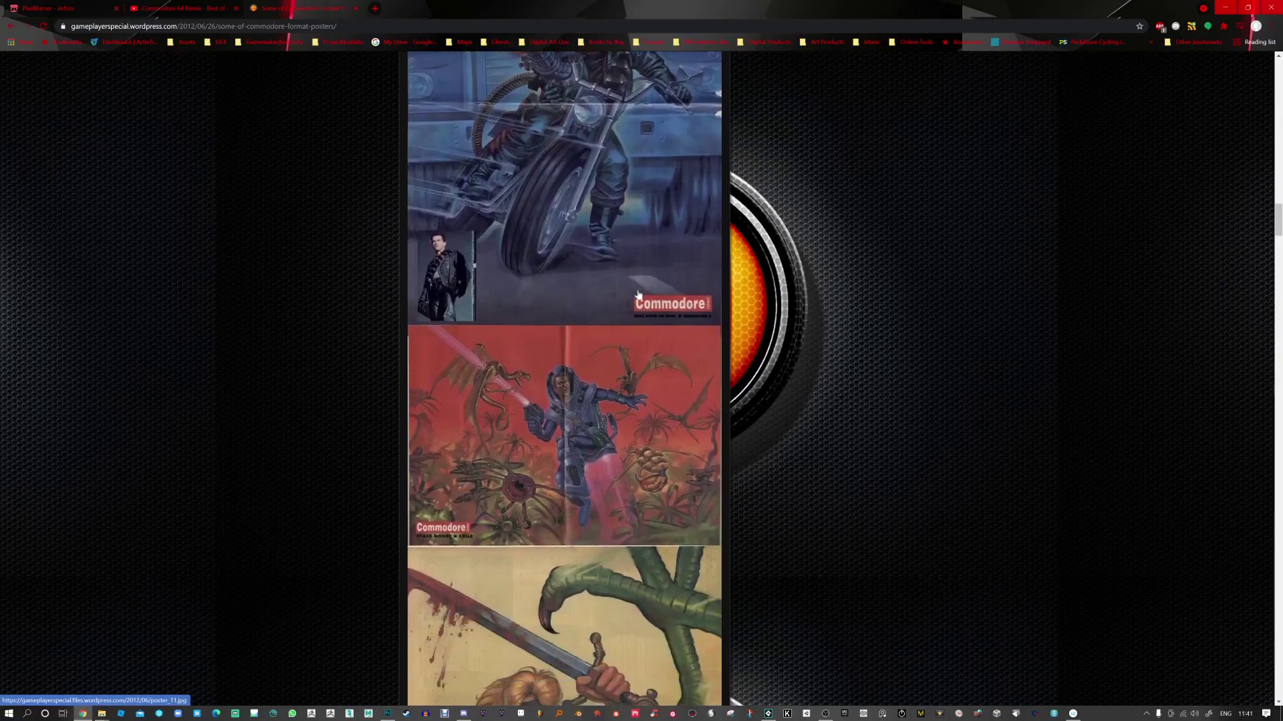
scroll(623, 394, down, 2)
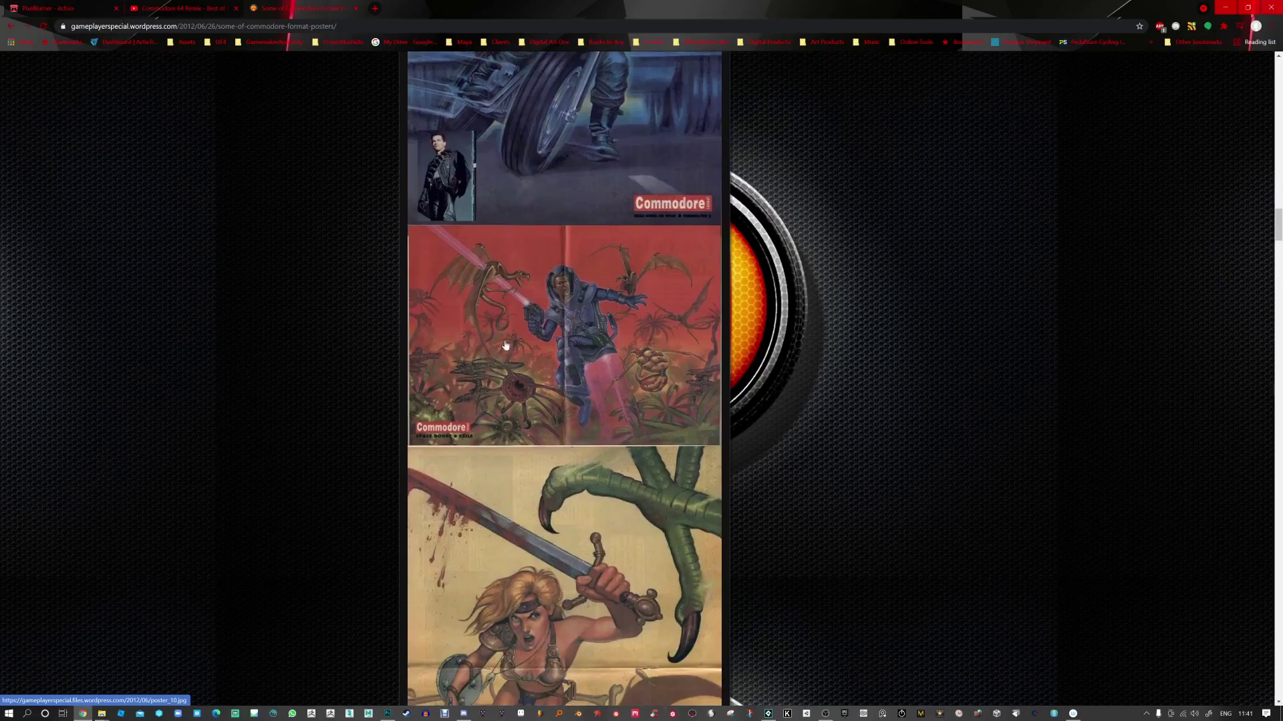
scroll(536, 402, down, 2)
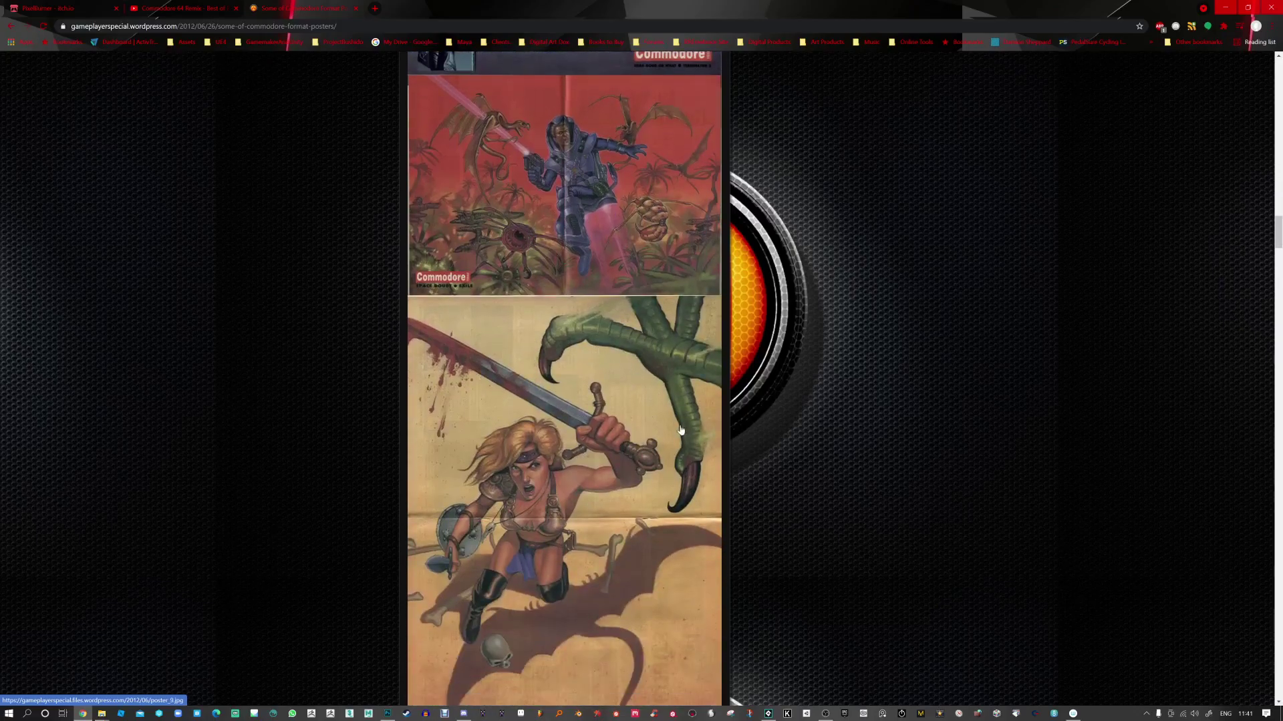
scroll(613, 569, down, 4)
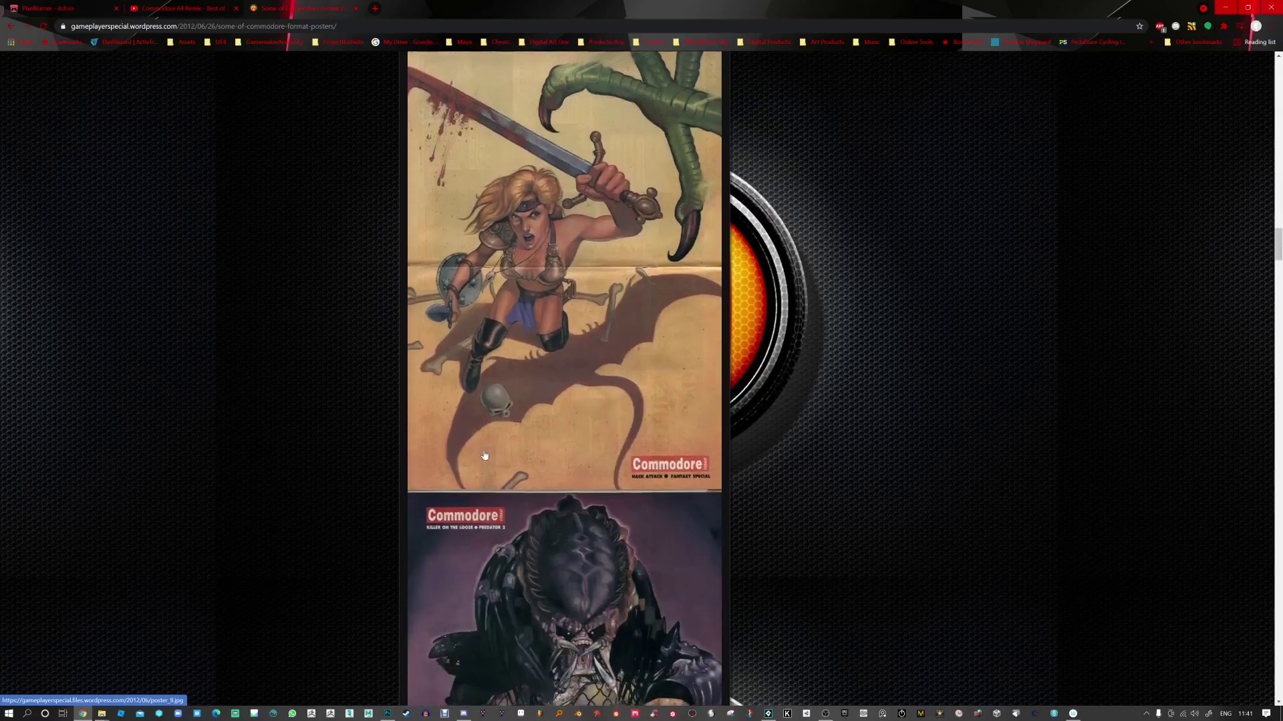
scroll(484, 455, down, 4)
scroll(494, 414, down, 9)
scroll(502, 360, down, 10)
scroll(502, 359, up, 2)
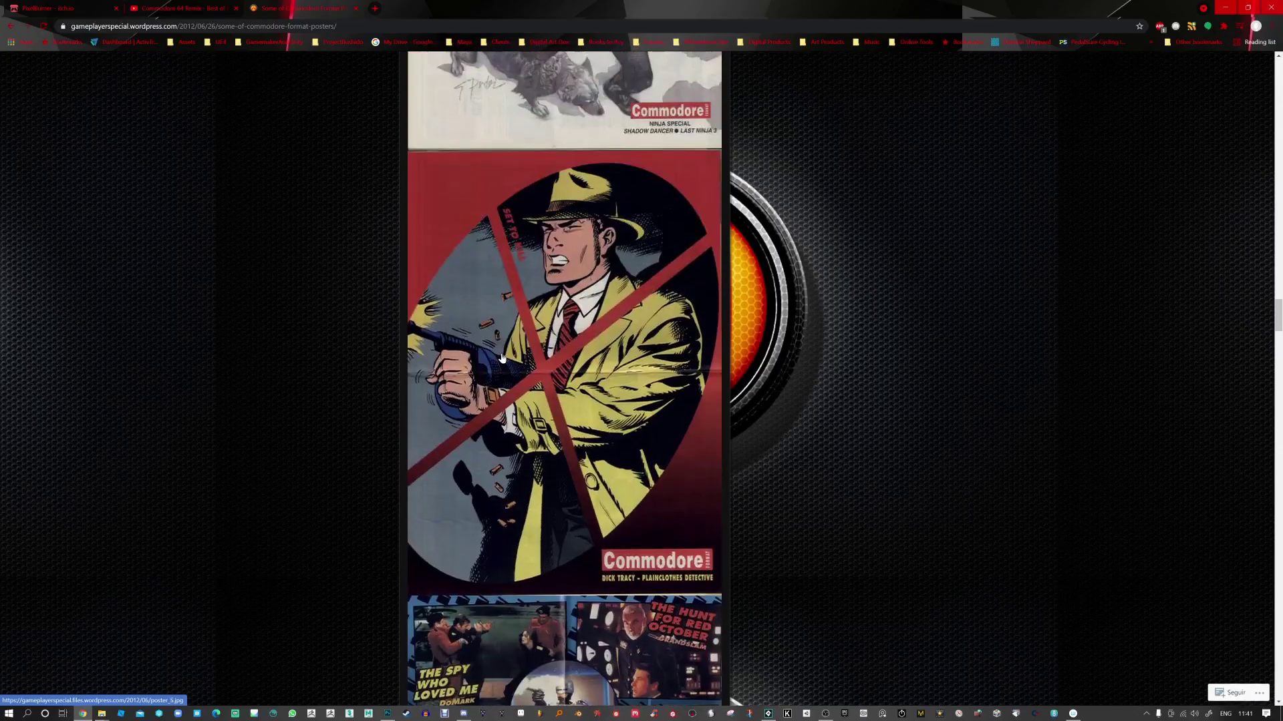
scroll(503, 360, up, 9)
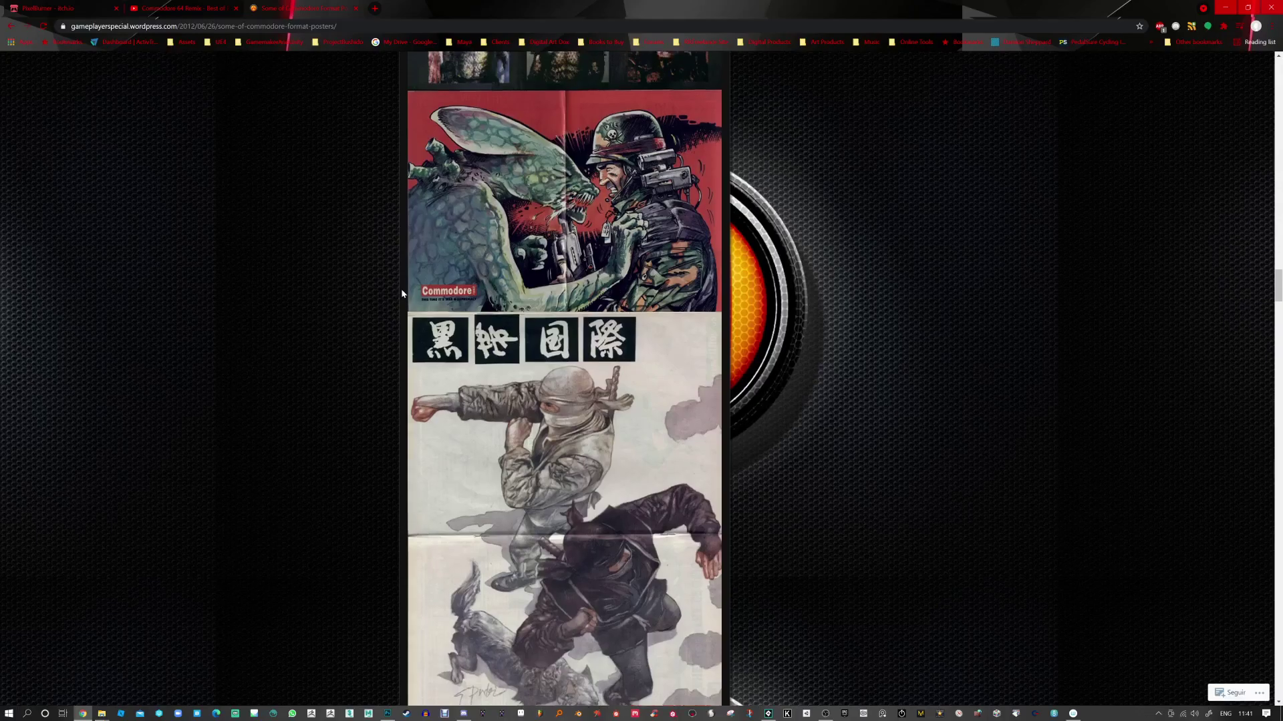
scroll(402, 292, up, 9)
scroll(402, 292, up, 6)
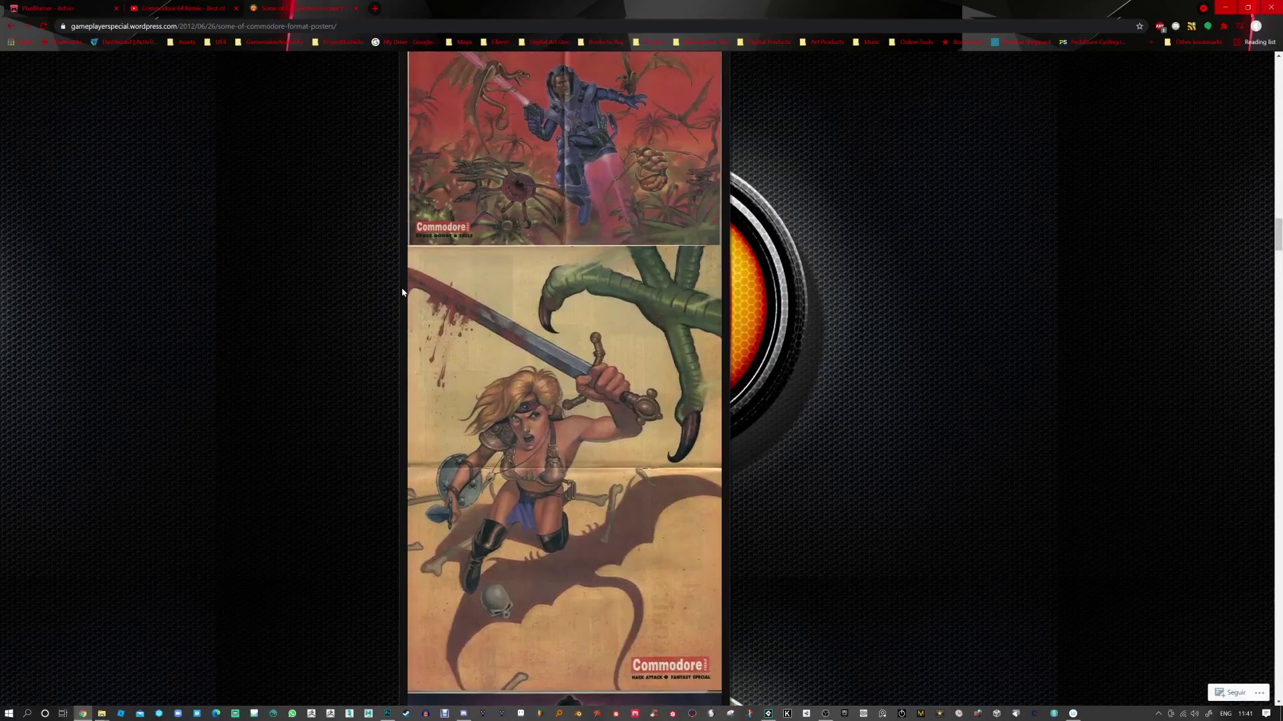
scroll(402, 293, up, 14)
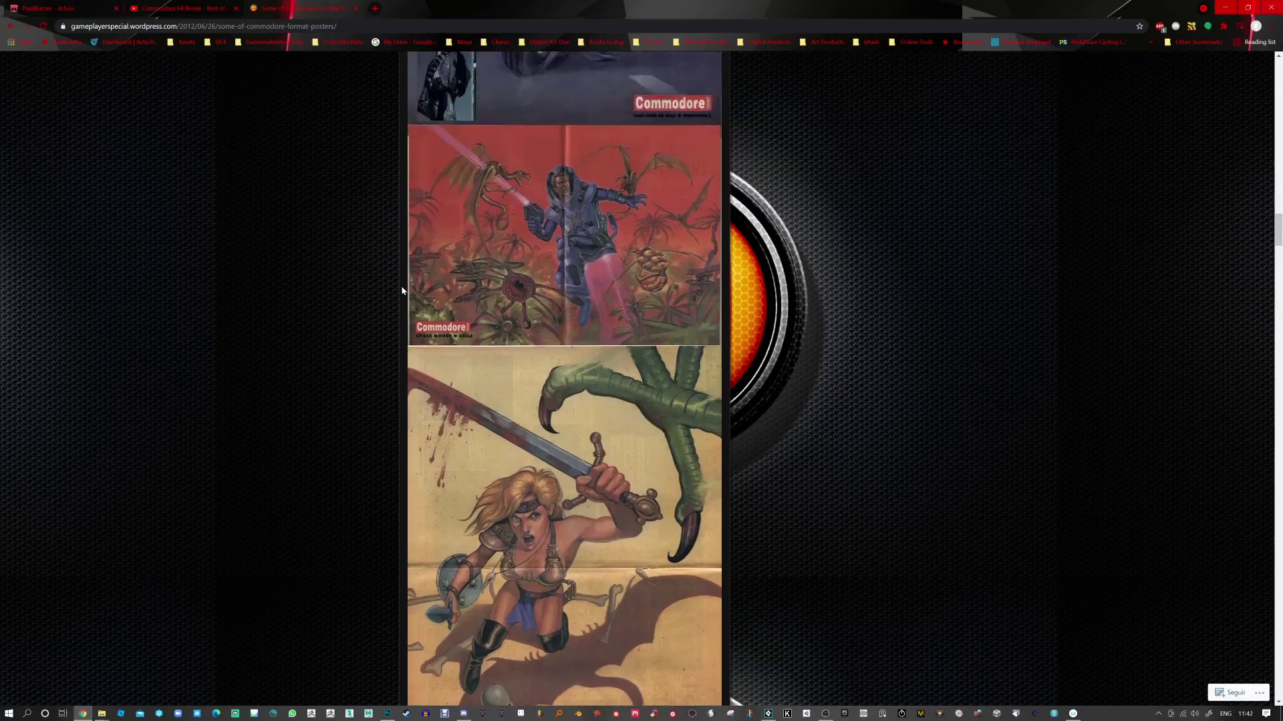
scroll(402, 288, up, 20)
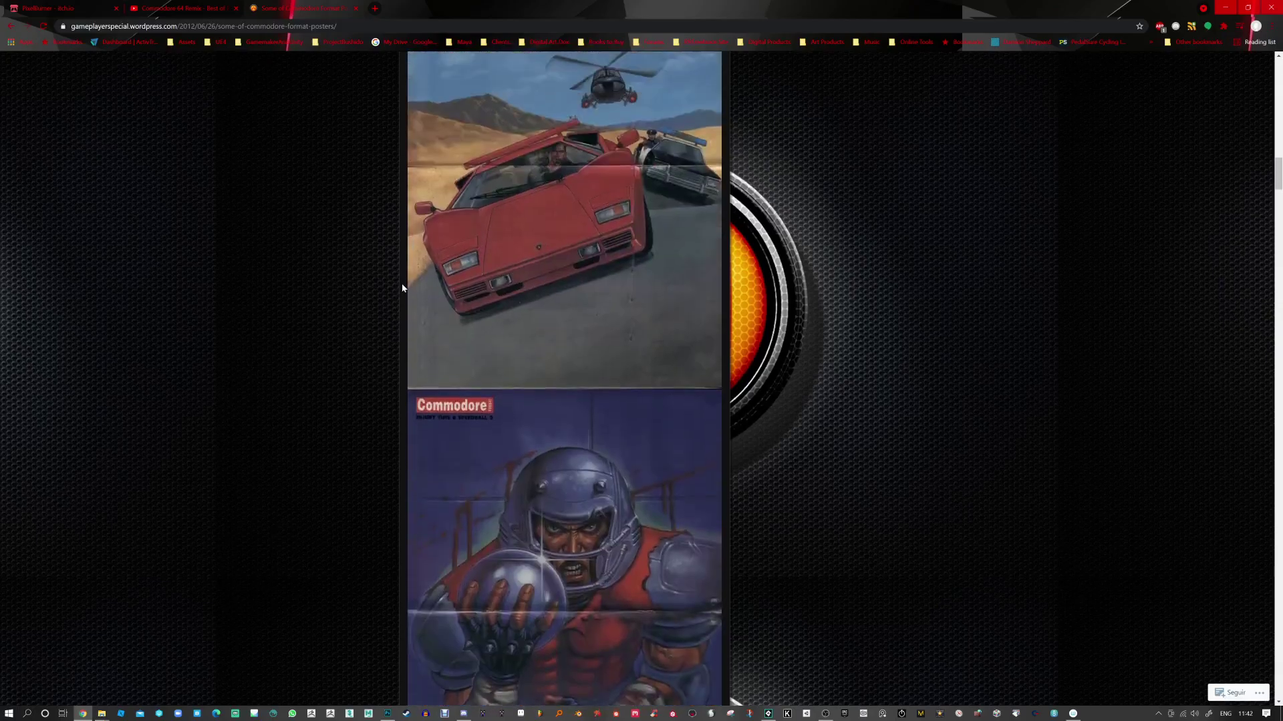
scroll(401, 284, down, 5)
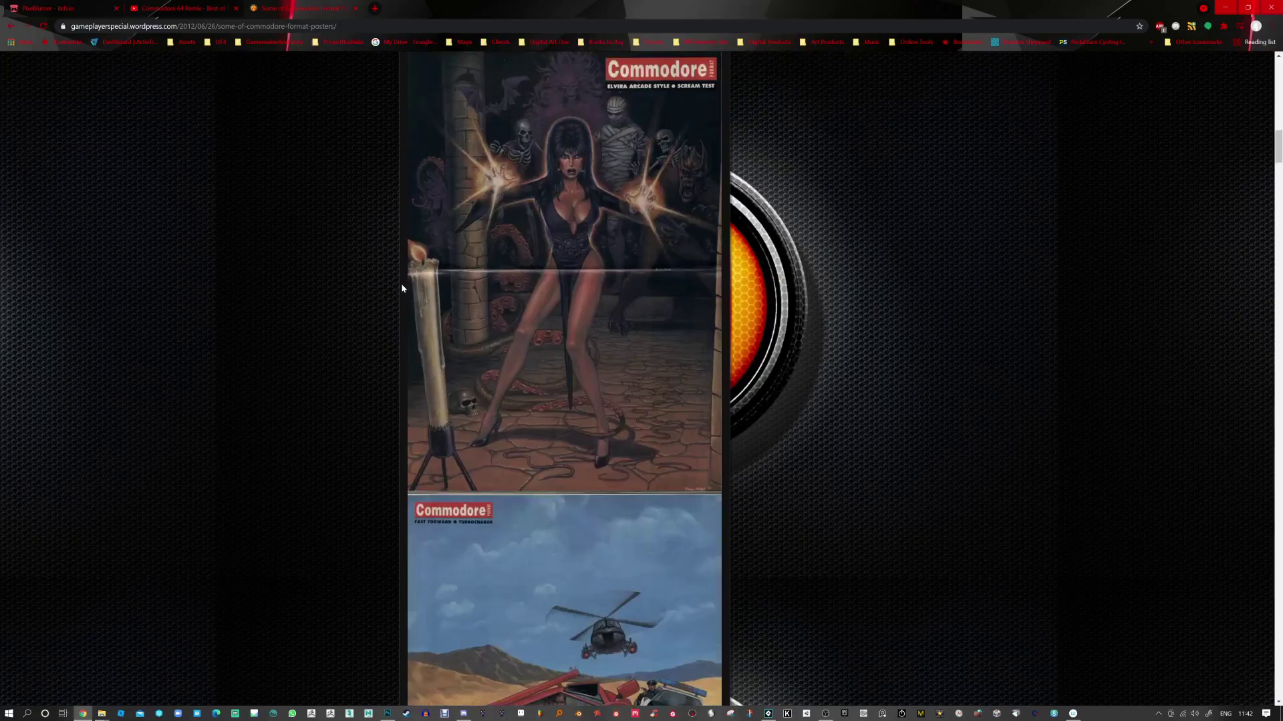
Step: Switch to Photoshop and inspect the horizontal fold crease across the Predator 2 poster
key(alt+Tab)
key(alt+Tab)
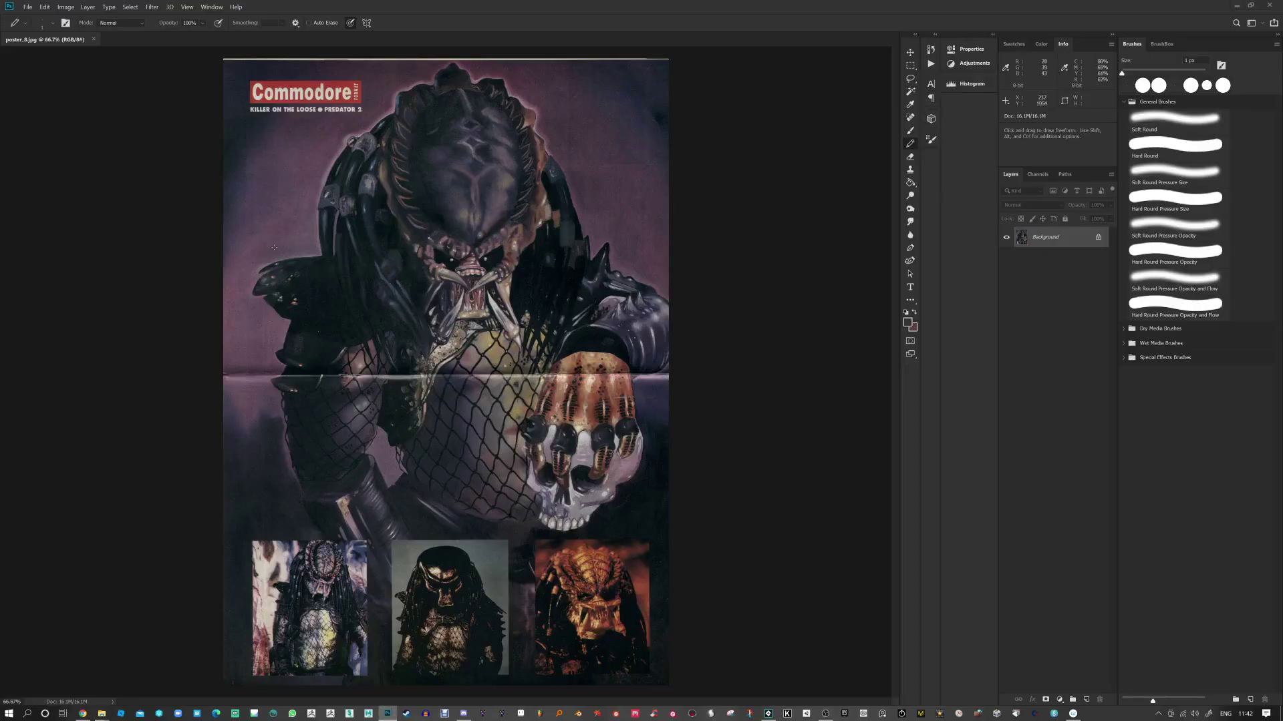
scroll(293, 369, up, 1)
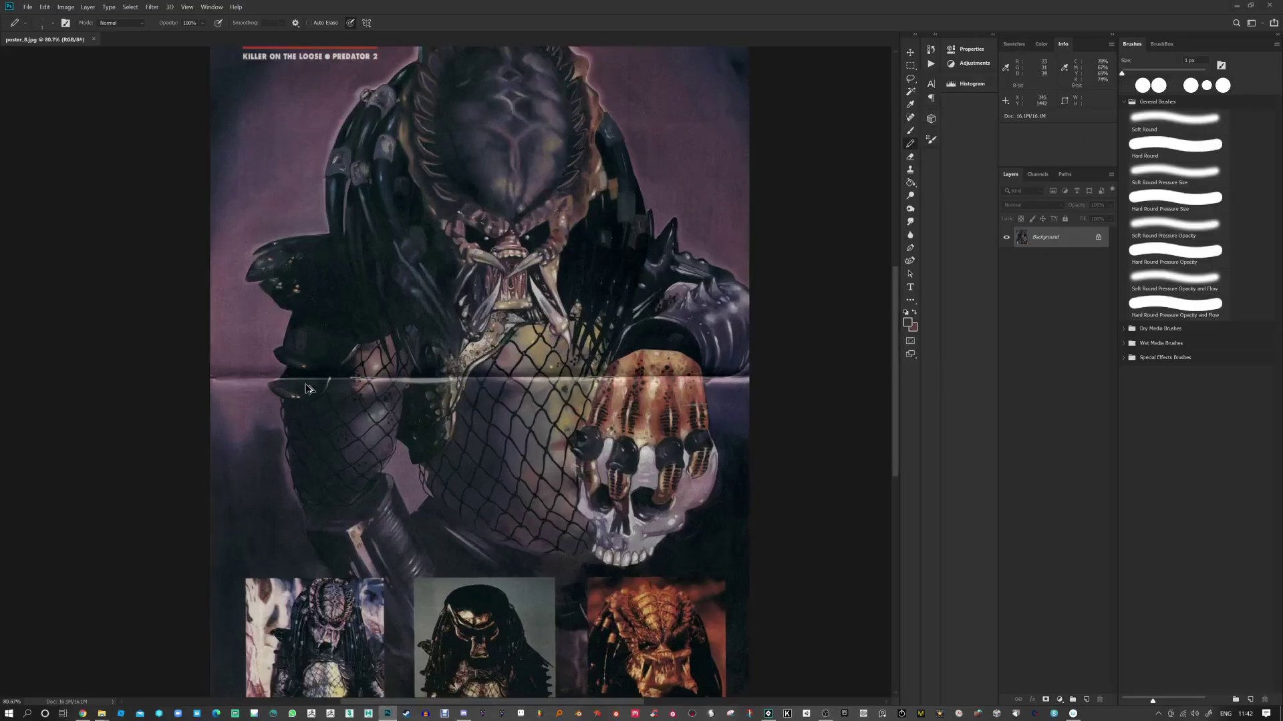
scroll(306, 389, up, 3)
scroll(677, 383, down, 3)
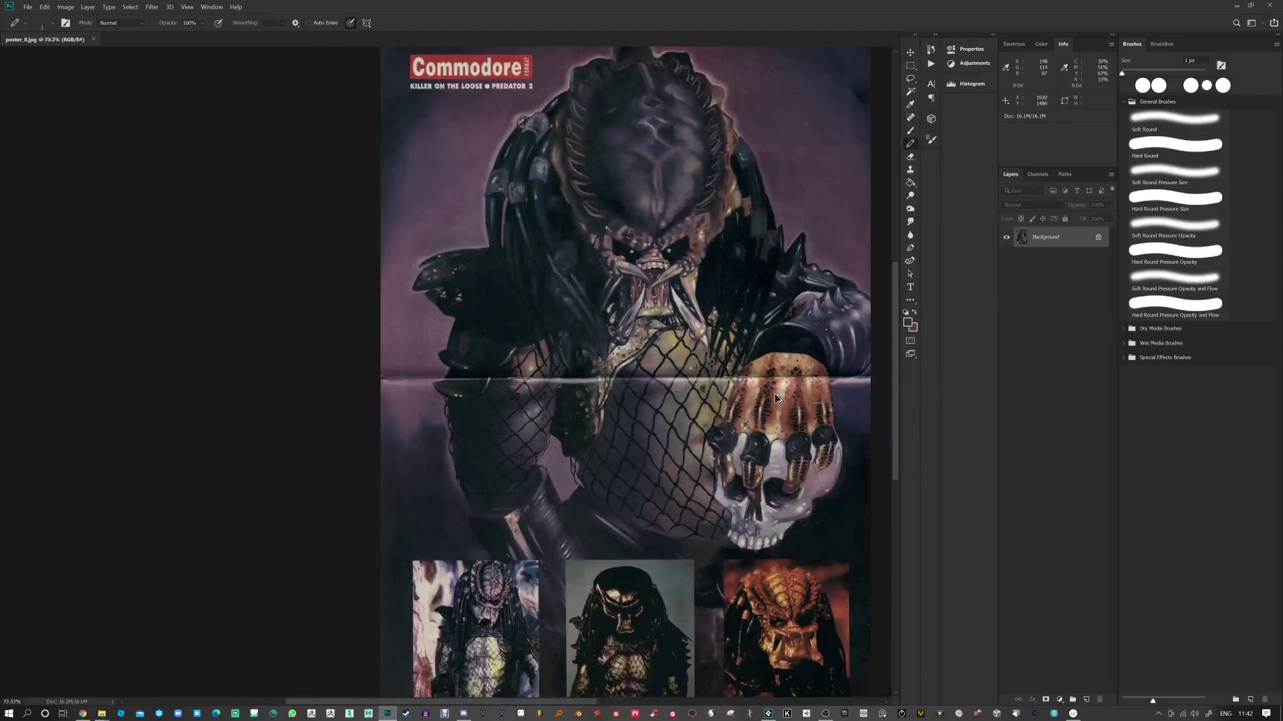
scroll(372, 387, up, 5)
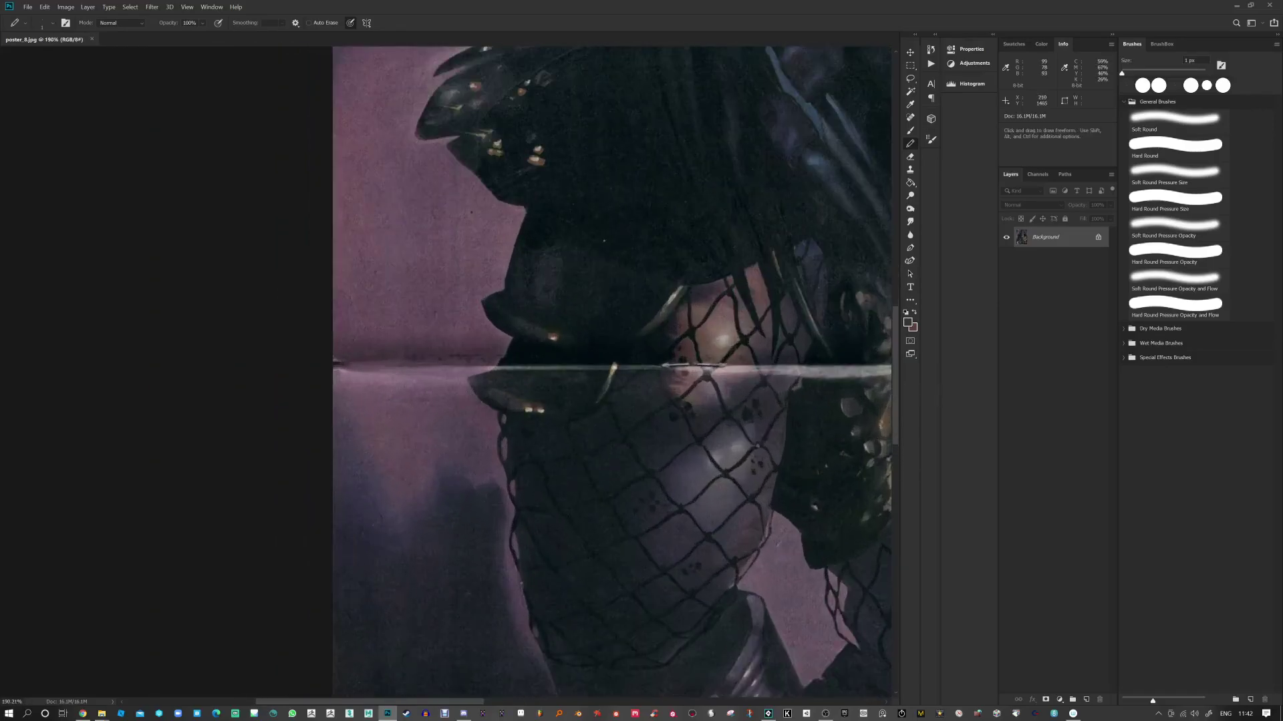
Step: Convert the locked Background into a regular layer and duplicate it for retouching
click(909, 118)
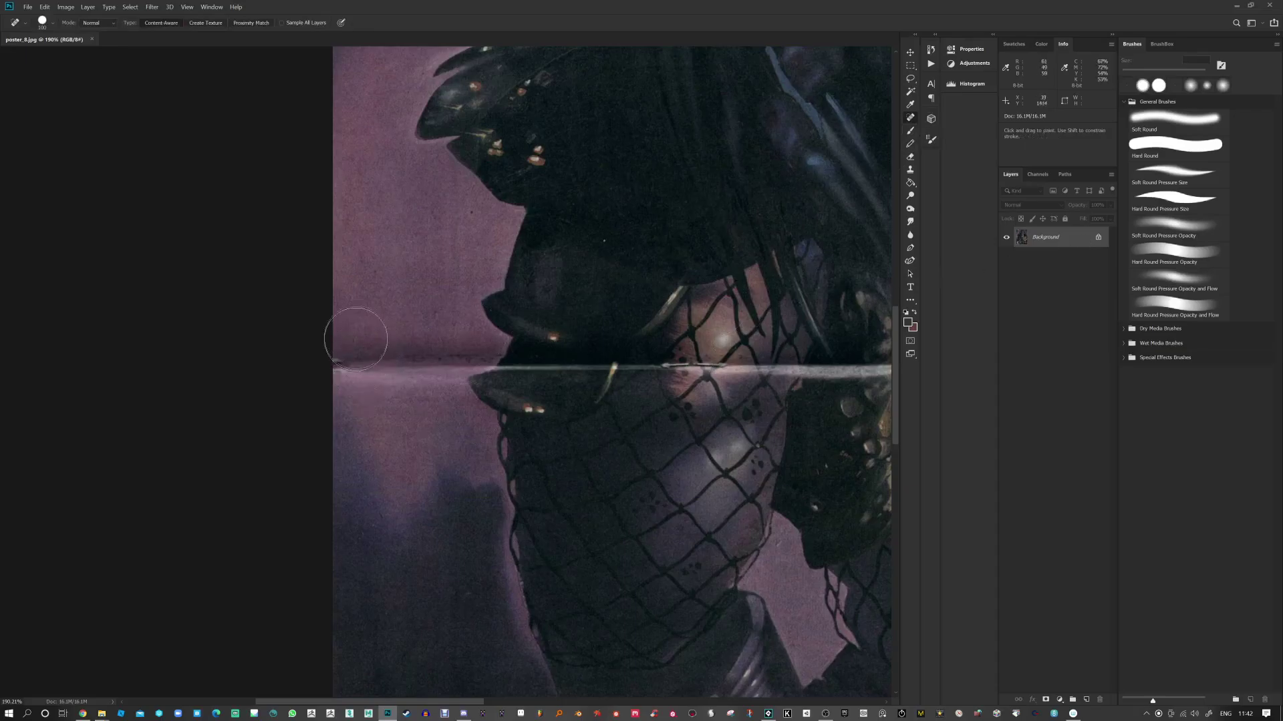
click(1098, 235)
drag(1095, 239, 1087, 699)
Step: Remove parts of the fold crease over the purple background at both outer edges of the poster with the Spot Healing Brush
mouse_move(346, 346)
mouse_down()
mouse_move(346, 380)
mouse_move(346, 348)
mouse_move(474, 358)
mouse_up()
mouse_move(387, 339)
mouse_down()
mouse_move(400, 389)
mouse_move(430, 341)
mouse_move(439, 363)
mouse_move(485, 350)
mouse_up()
key(space)
mouse_move(738, 405)
mouse_down()
mouse_move(321, 431)
mouse_move(333, 426)
mouse_up()
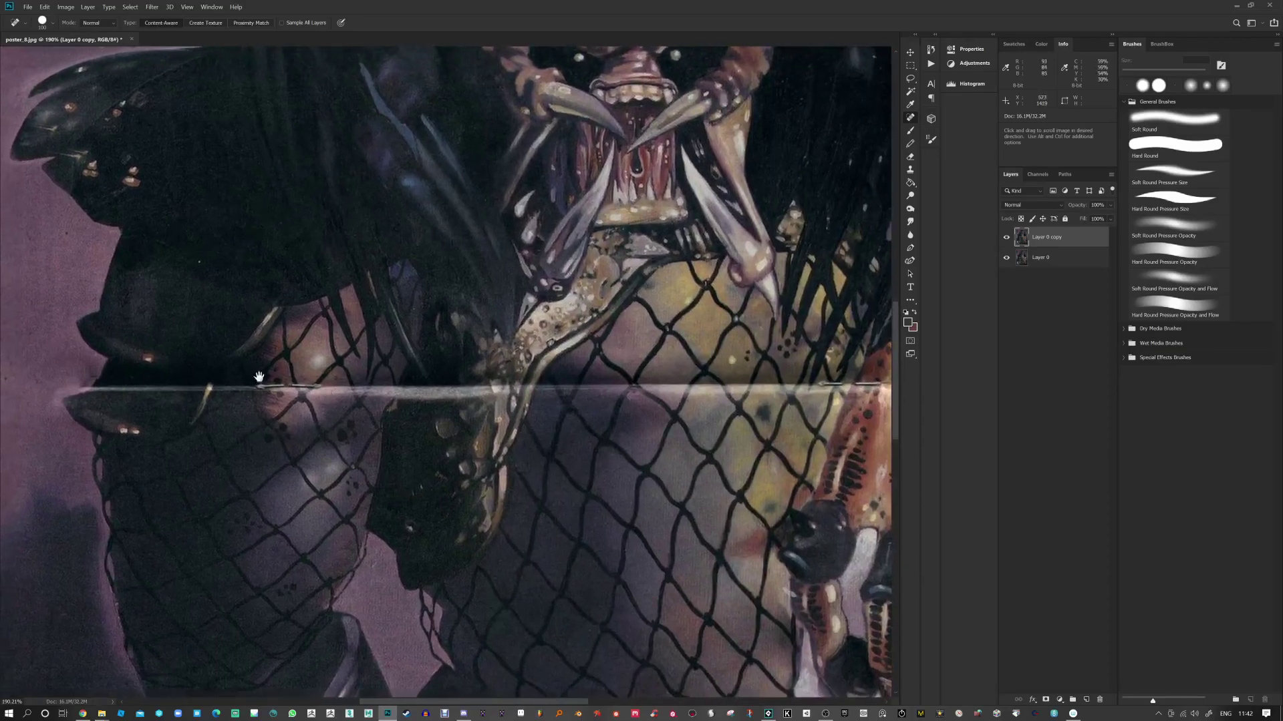
drag(431, 384, 372, 375)
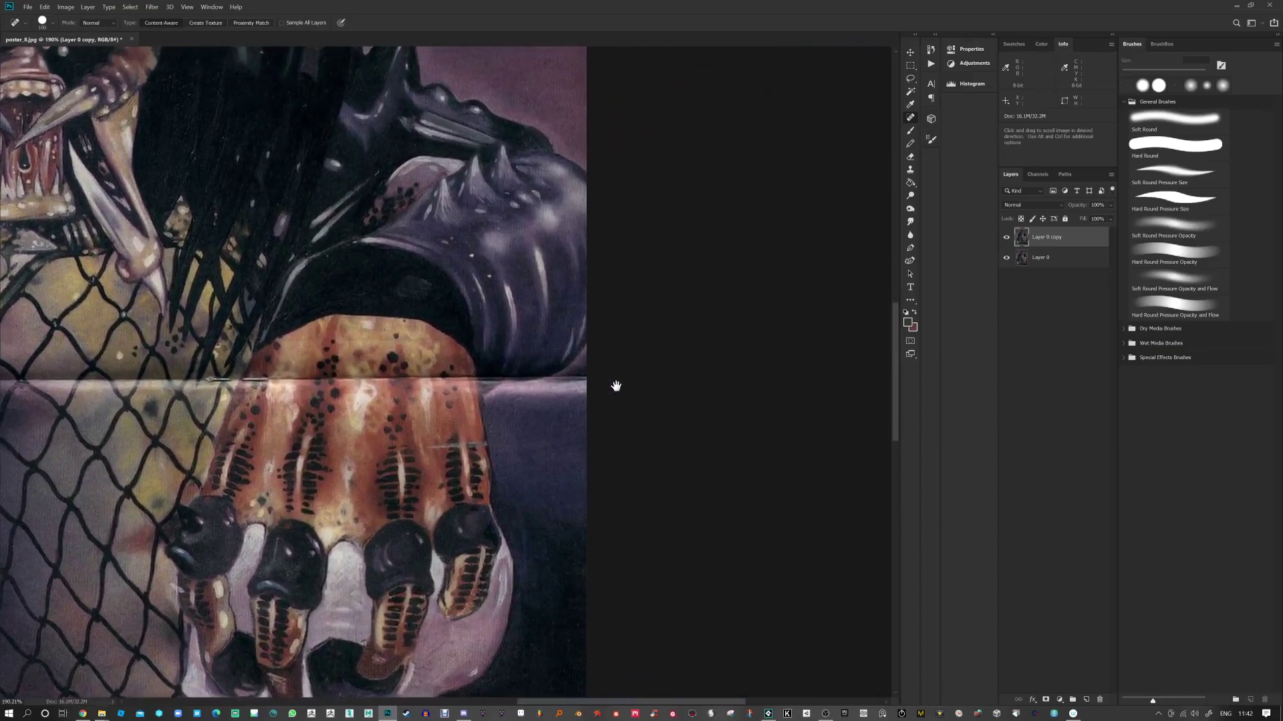
mouse_move(580, 375)
mouse_down()
mouse_move(495, 421)
mouse_move(600, 398)
mouse_move(574, 381)
mouse_move(654, 344)
mouse_move(578, 385)
mouse_up()
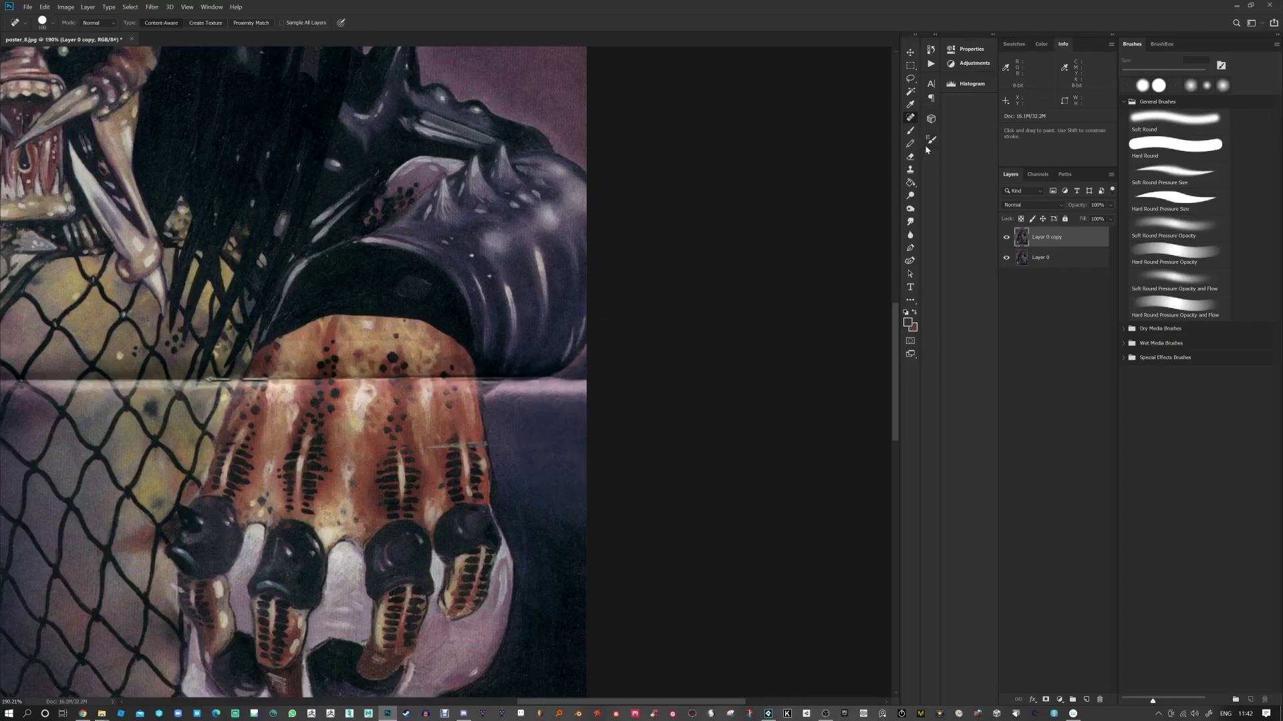
Step: Clone dark blue background over the crease between the hand and the poster's outer edge, using the Clone Stamp at 100% opacity
click(910, 131)
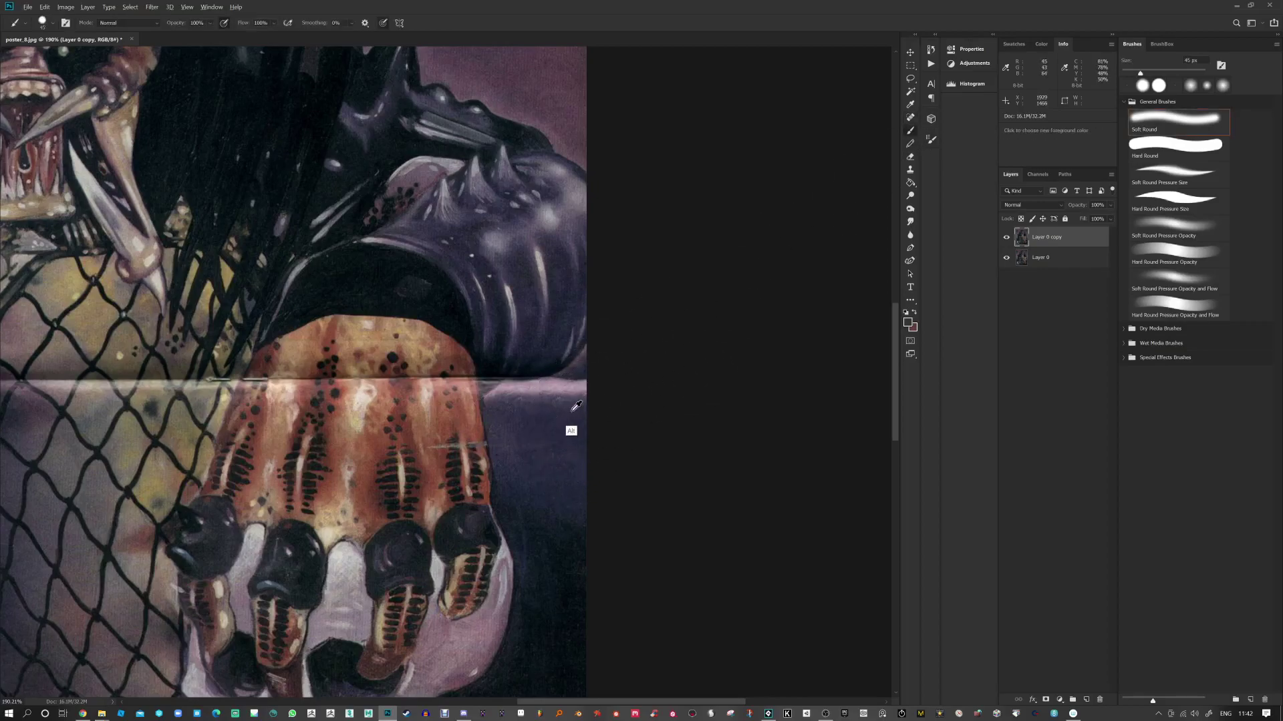
click(910, 170)
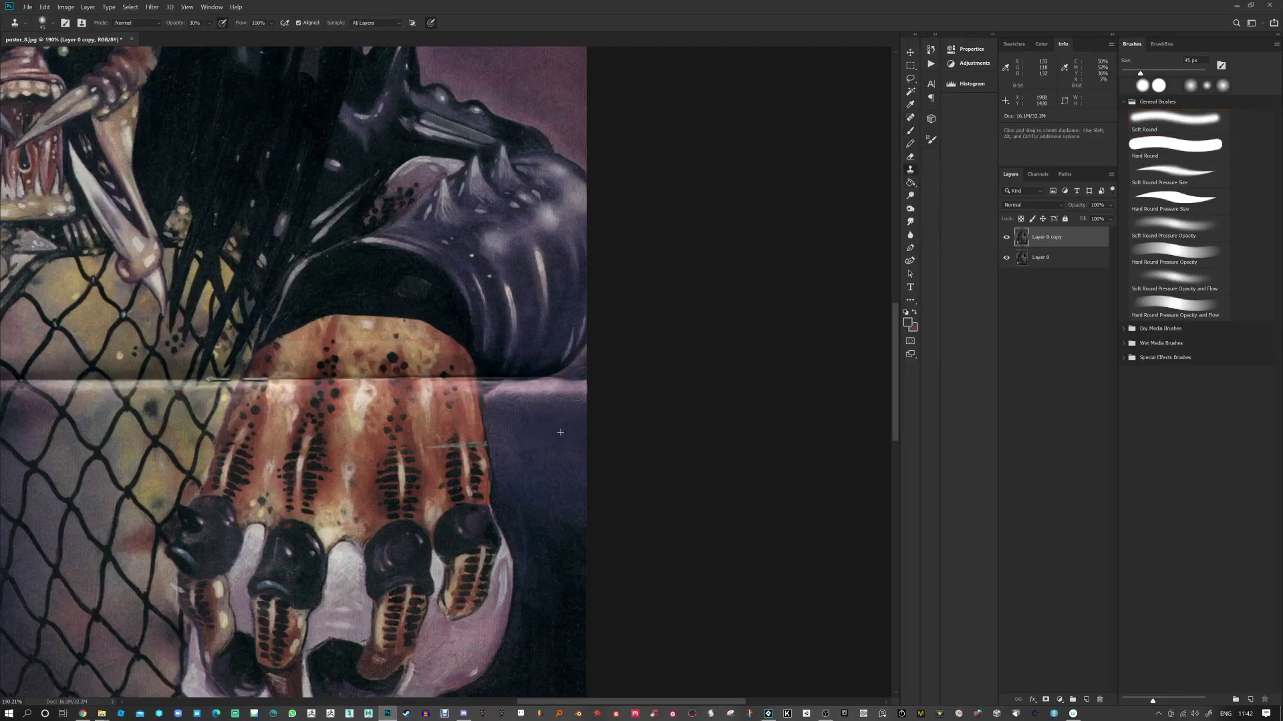
key(0)
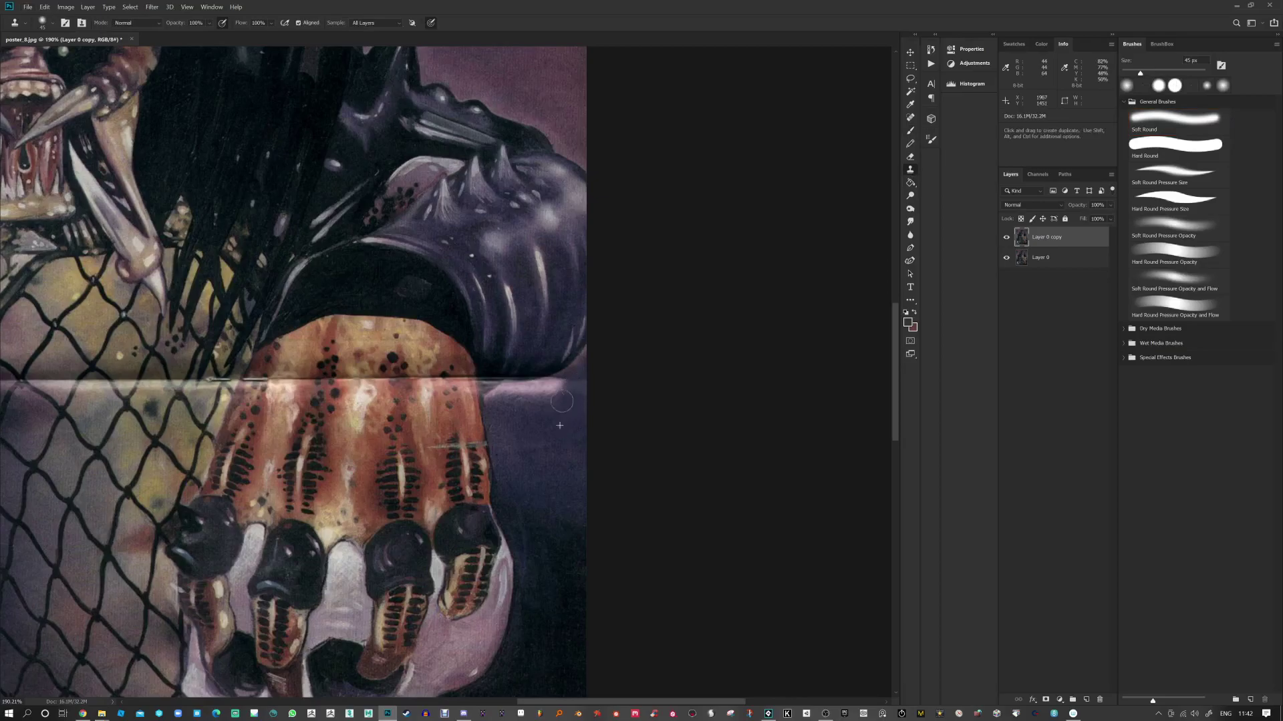
alt+click(544, 451)
mouse_move(565, 393)
mouse_down()
mouse_move(493, 394)
mouse_move(519, 390)
mouse_move(529, 403)
mouse_move(522, 374)
mouse_up()
Step: Reduce the Clone Stamp to 10 px and repair the lower edge of the dark sleeve beside the hand
key(bracketleft)
key(bracketleft)
key(bracketleft)
key(bracketleft)
key(bracketleft)
key(bracketleft)
key(bracketleft)
alt+click(532, 367)
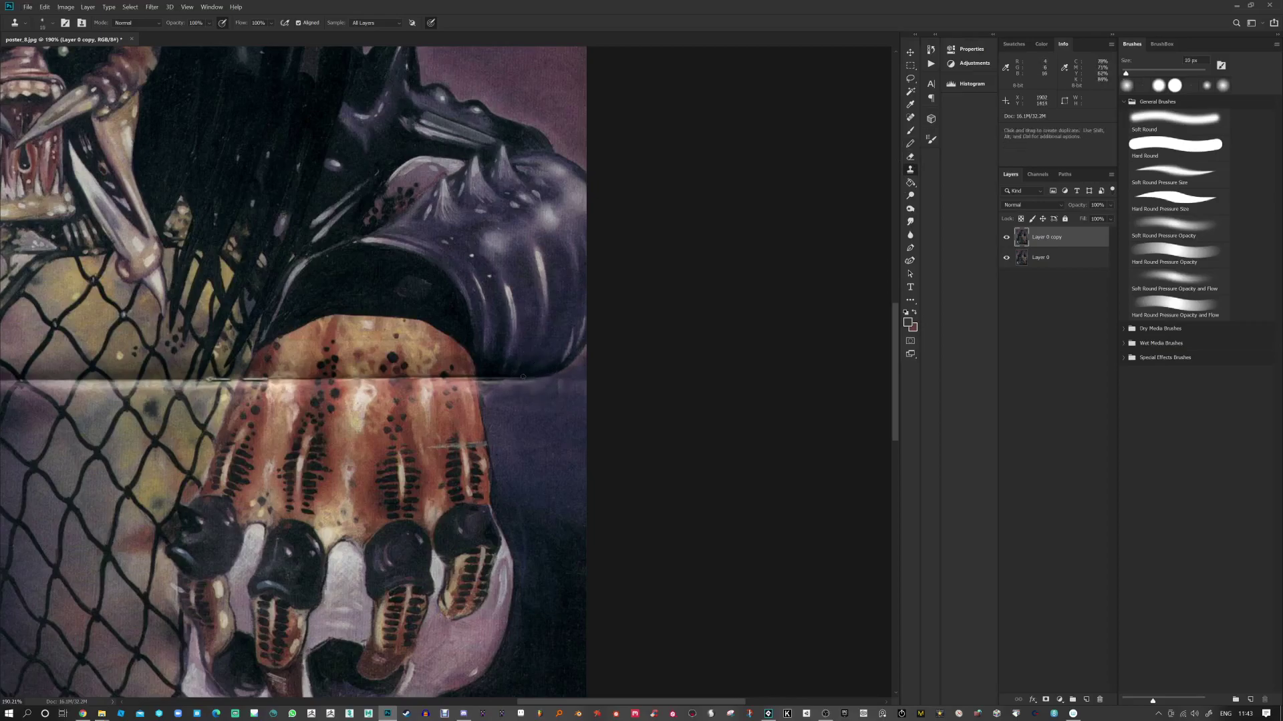
mouse_move(537, 370)
mouse_down()
mouse_move(513, 364)
mouse_move(491, 391)
mouse_move(486, 363)
mouse_move(504, 376)
mouse_up()
Step: Retouch the crease at the hand's outer edge with Clone Stamp samples and small Spot Healing Brush dabs
drag(523, 421, 776, 426)
alt+click(711, 368)
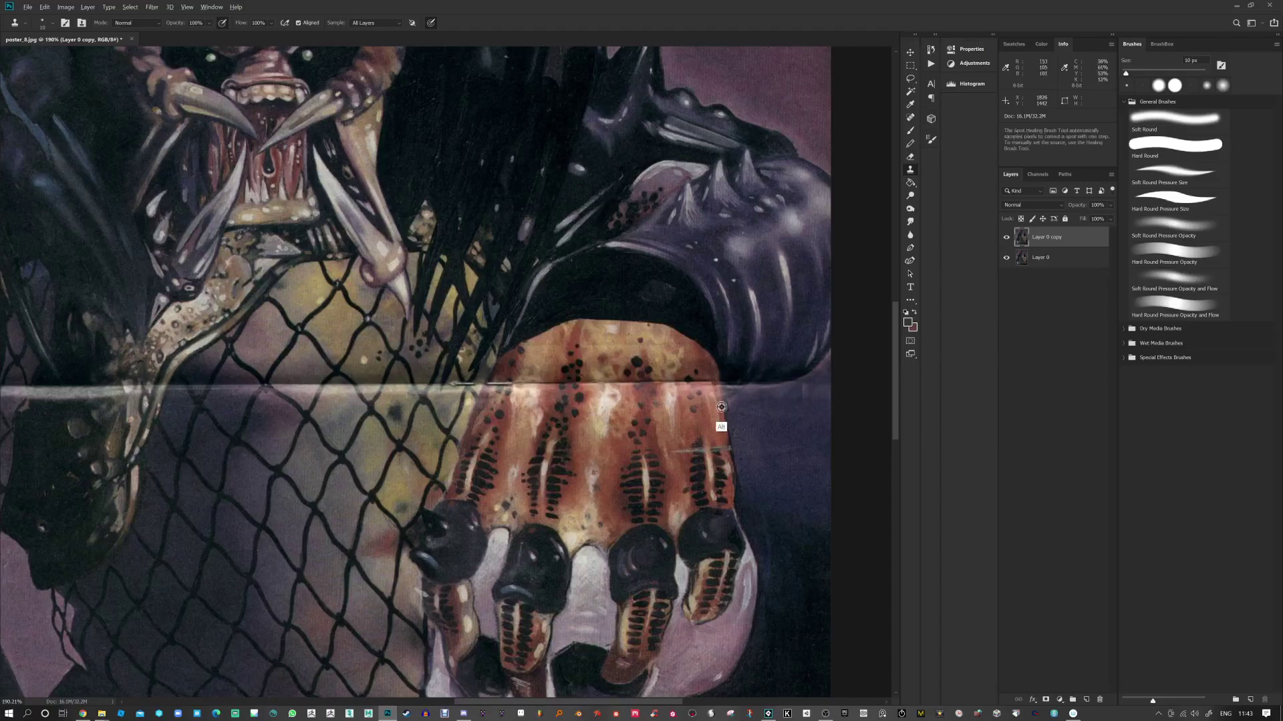
alt+click(709, 388)
click(910, 158)
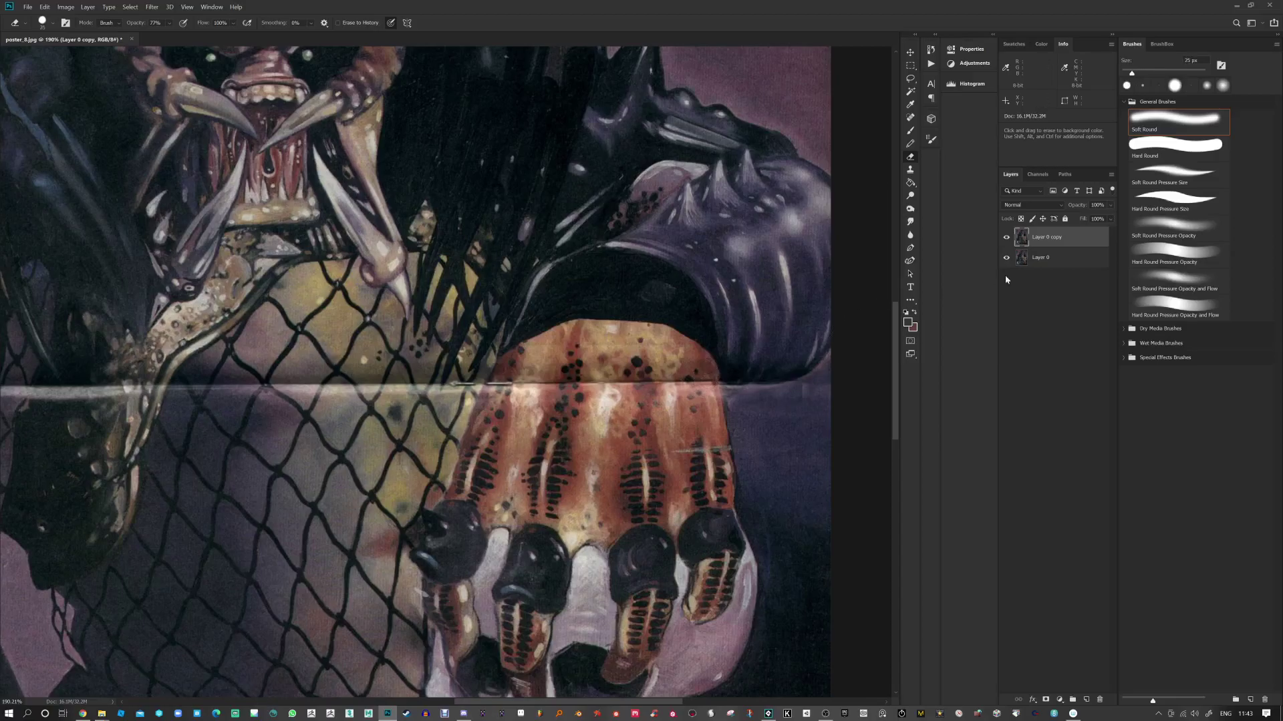
click(910, 118)
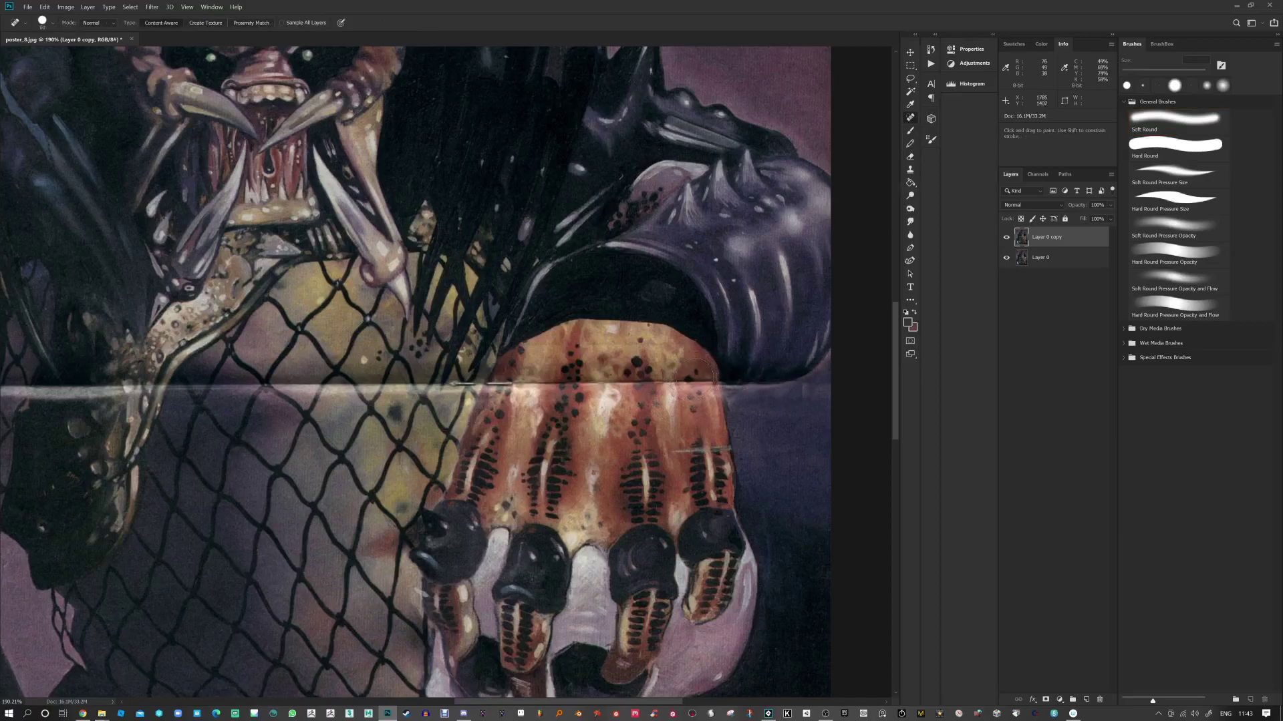
key(ctrl)
click(706, 380)
click(709, 378)
click(1006, 258)
Step: Choose the Kyle's Paintbox - Wet Blender 50 brush from the Wet Media Brushes
click(910, 131)
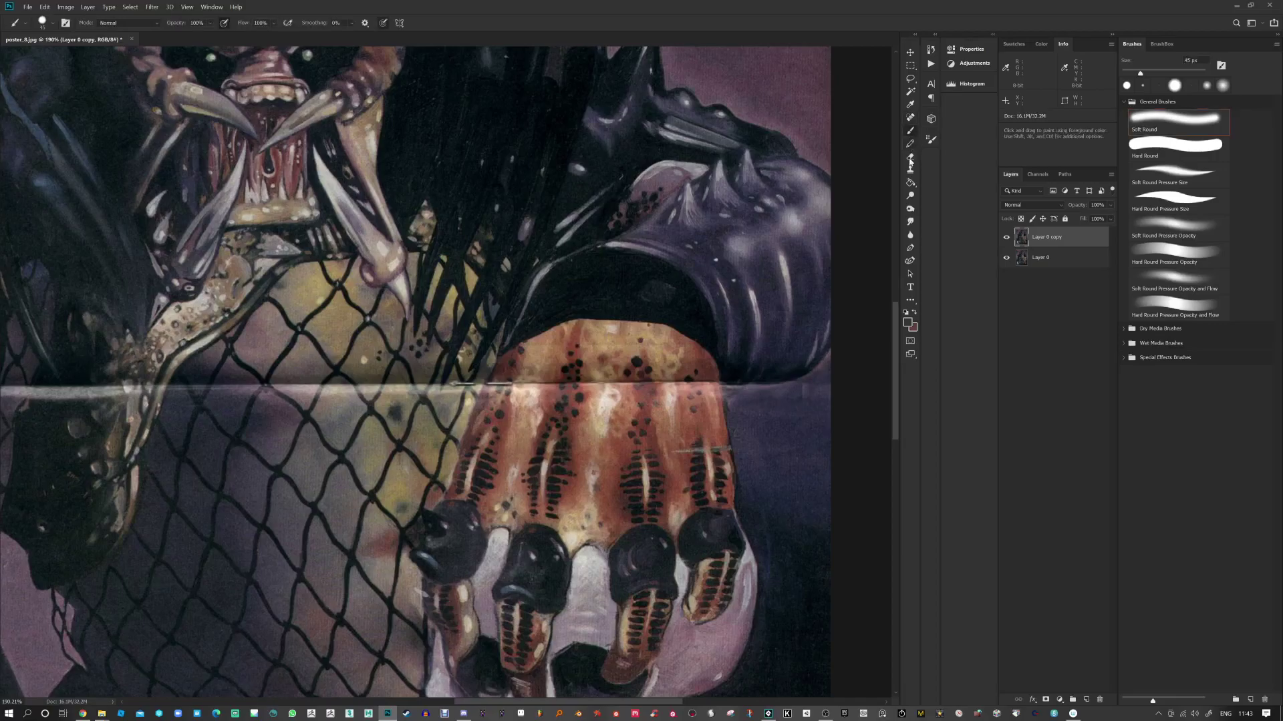
right_click(702, 372)
scroll(820, 468, down, 3)
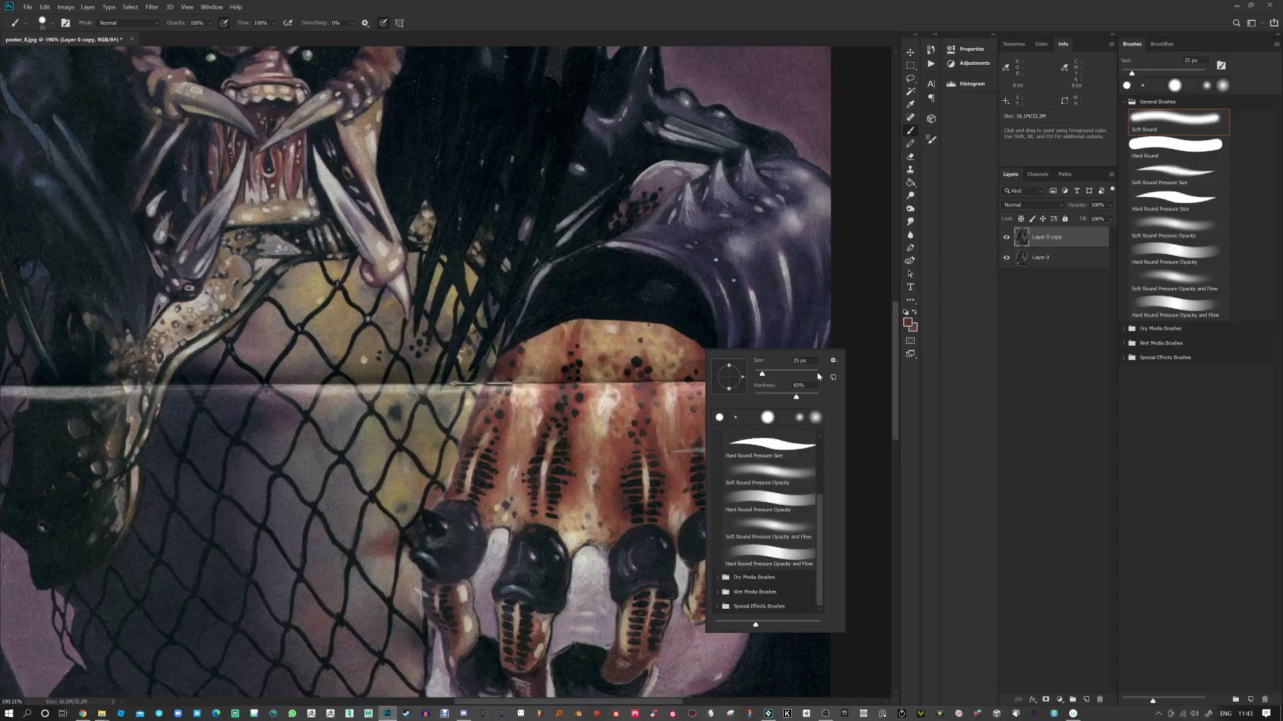
click(760, 603)
scroll(820, 521, down, 4)
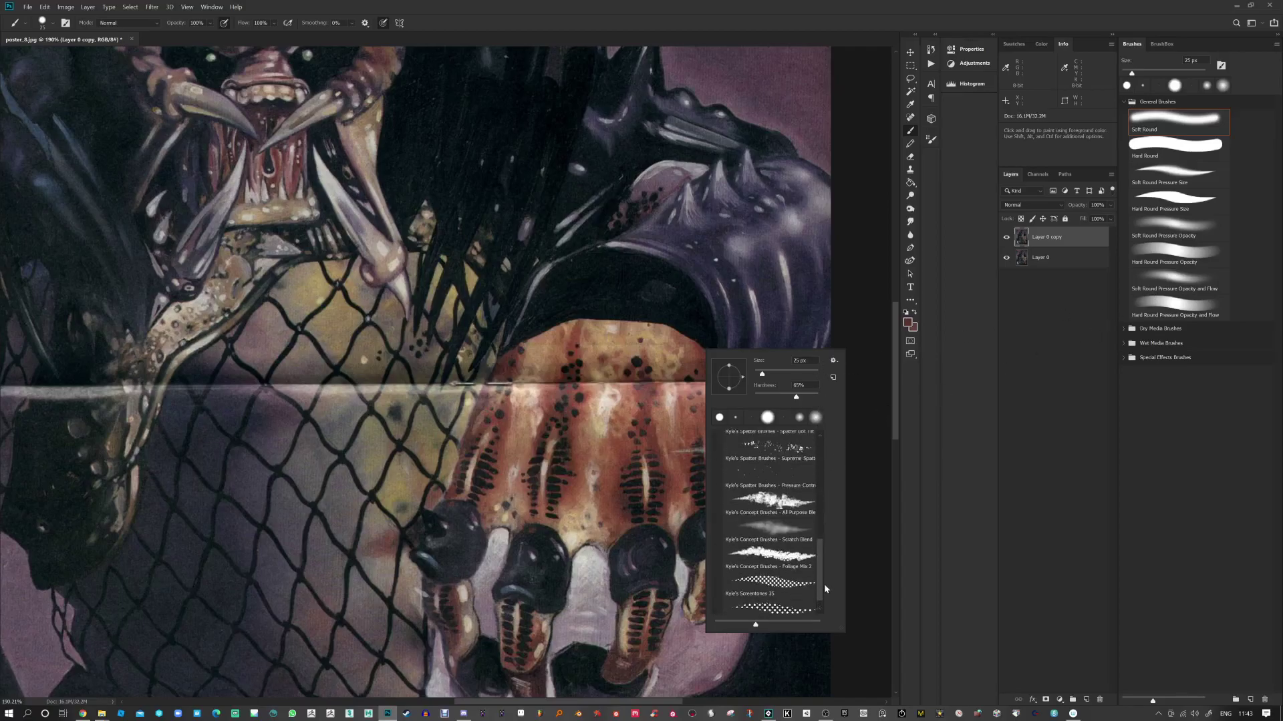
scroll(801, 541, up, 1)
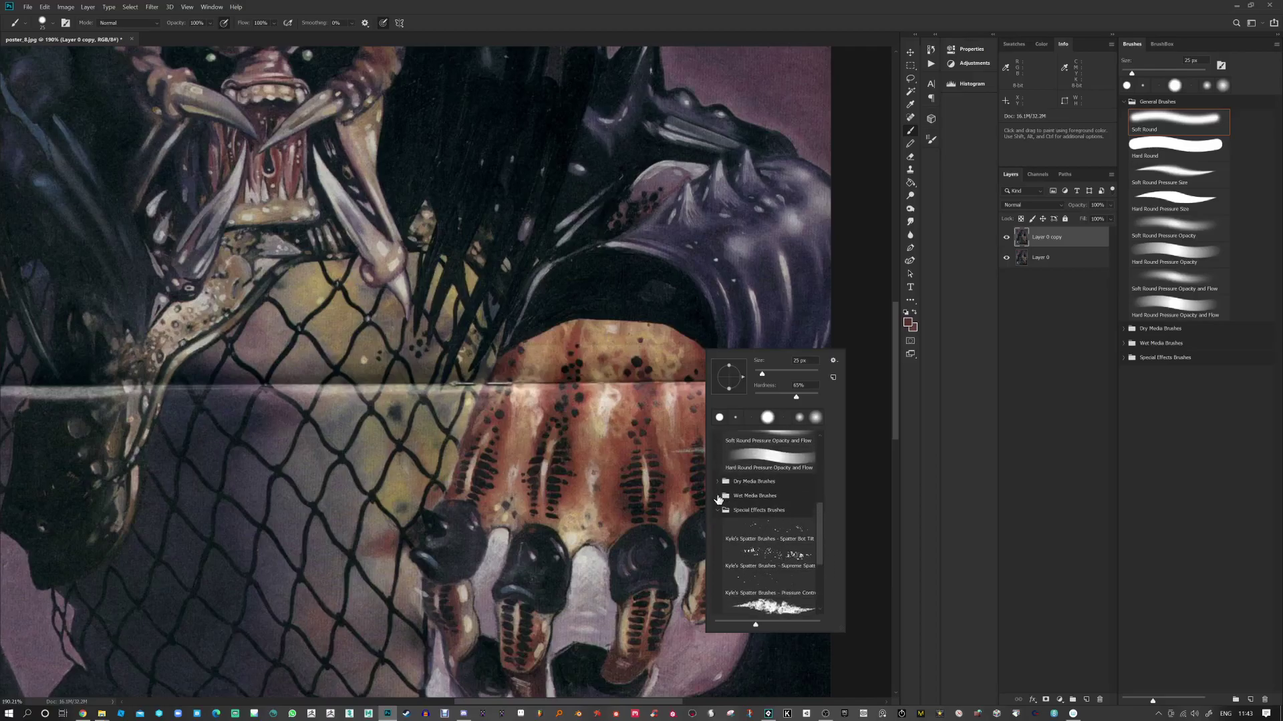
click(717, 497)
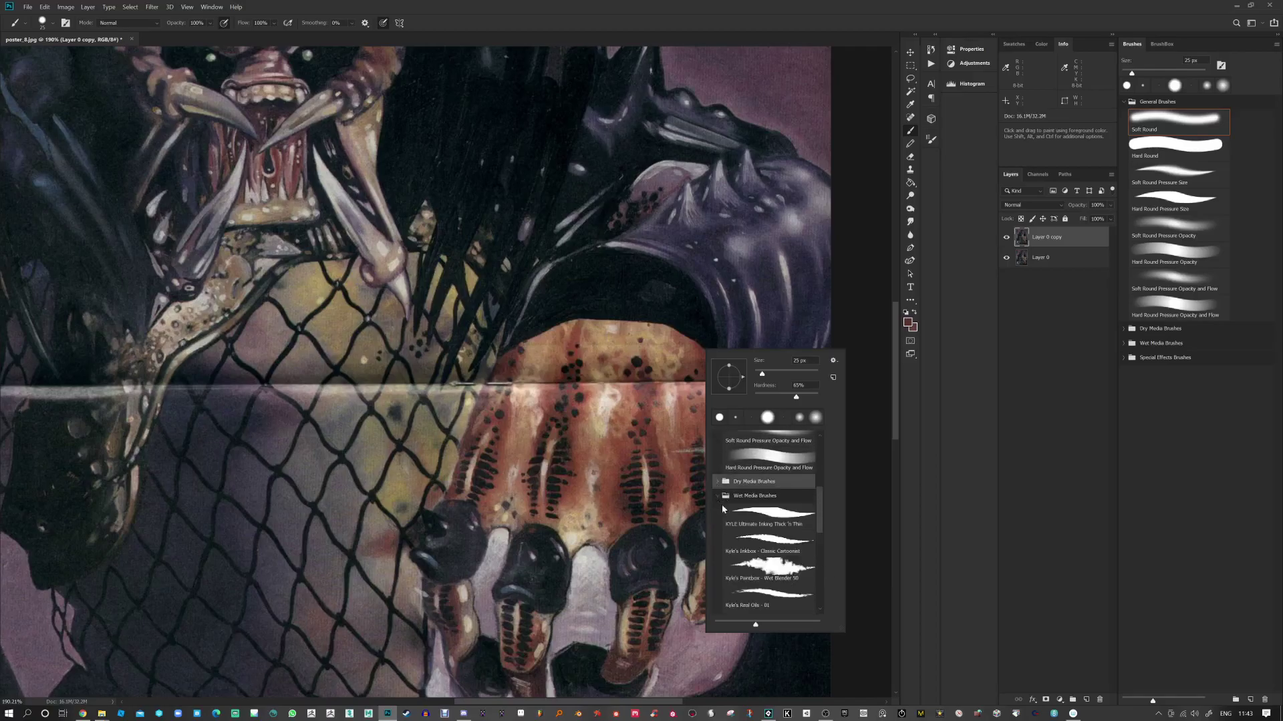
click(780, 572)
key(Return)
Step: Undo a first trial stroke and smudge the crease across the upper part of the orange hand at 70% strength
drag(710, 382, 709, 390)
key(ctrl+z)
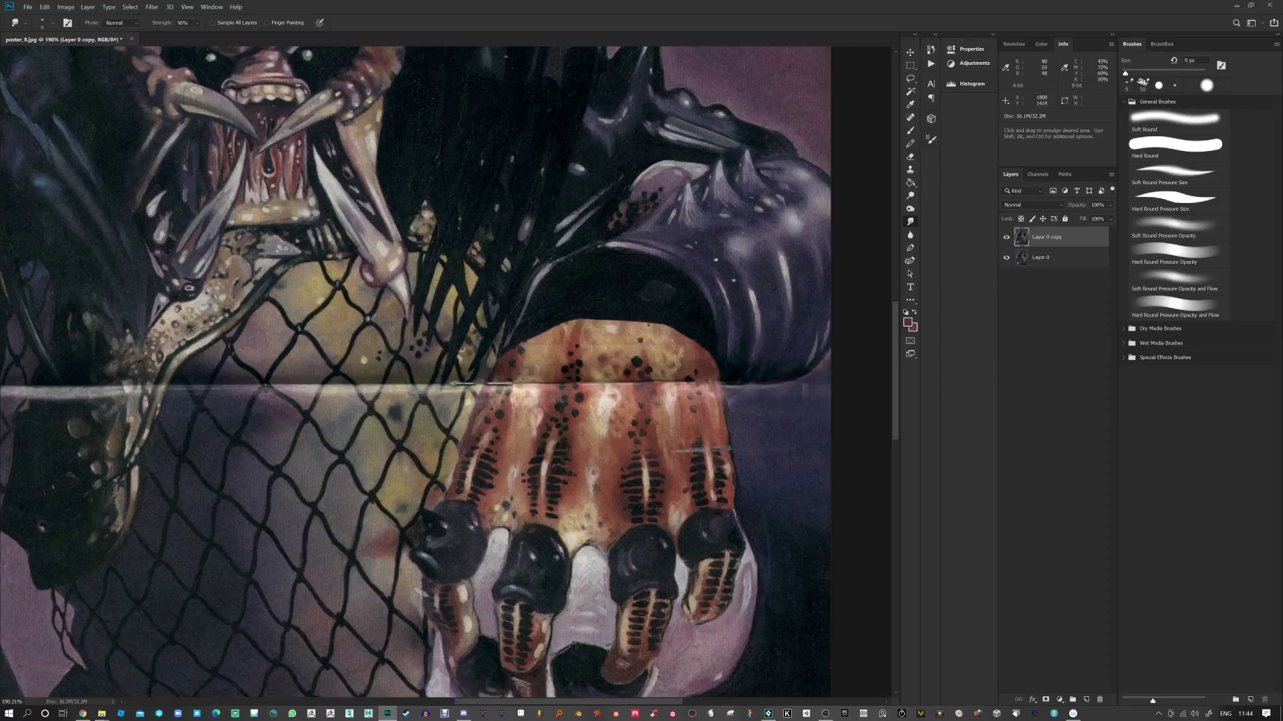
drag(698, 379, 693, 396)
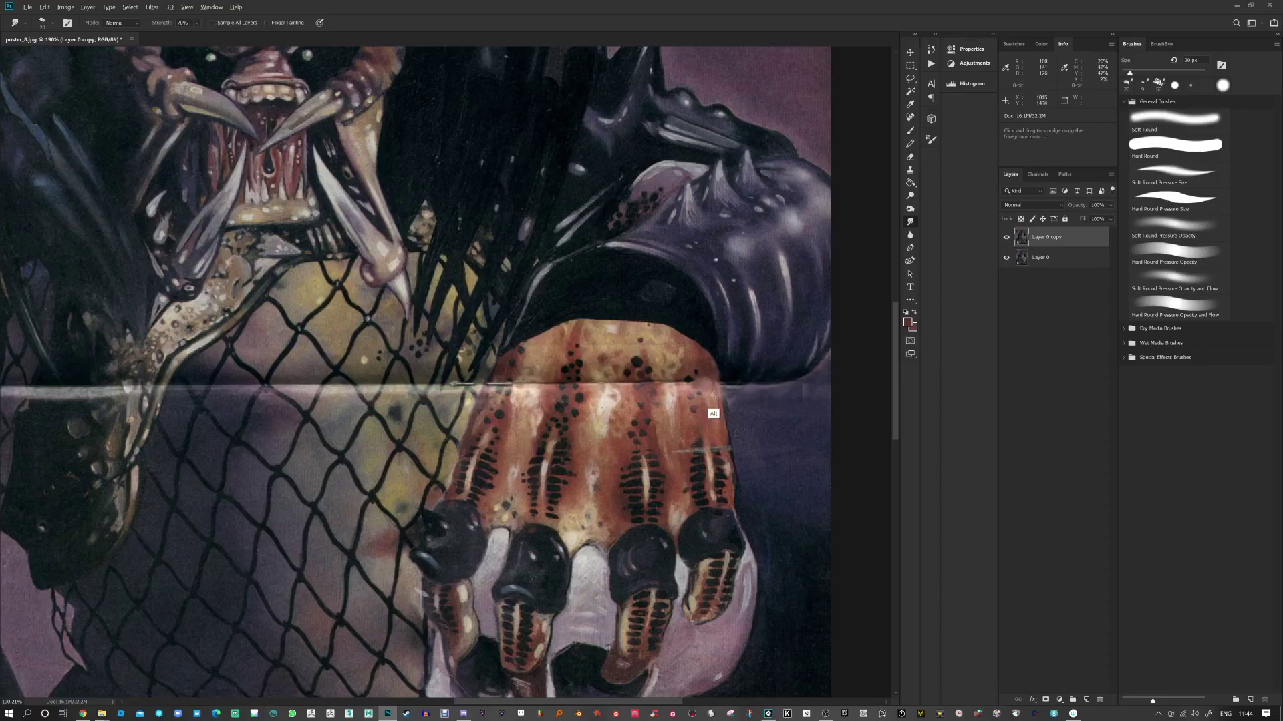
drag(700, 398, 715, 404)
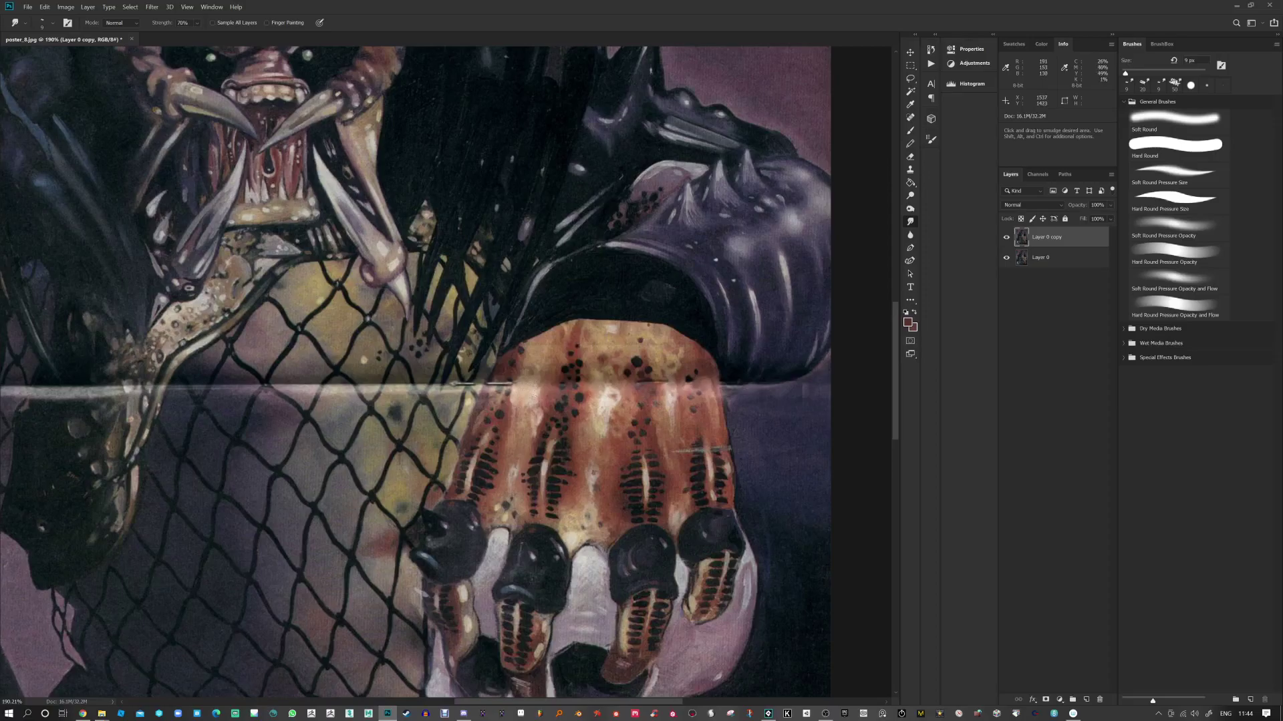
Step: Blend the dark crease line where the hand's inner edge meets the mesh, sampling nearby colours, and switch to the Brush tool
key(alt)
key(alt)
key(alt)
key(alt)
key(alt)
click(909, 130)
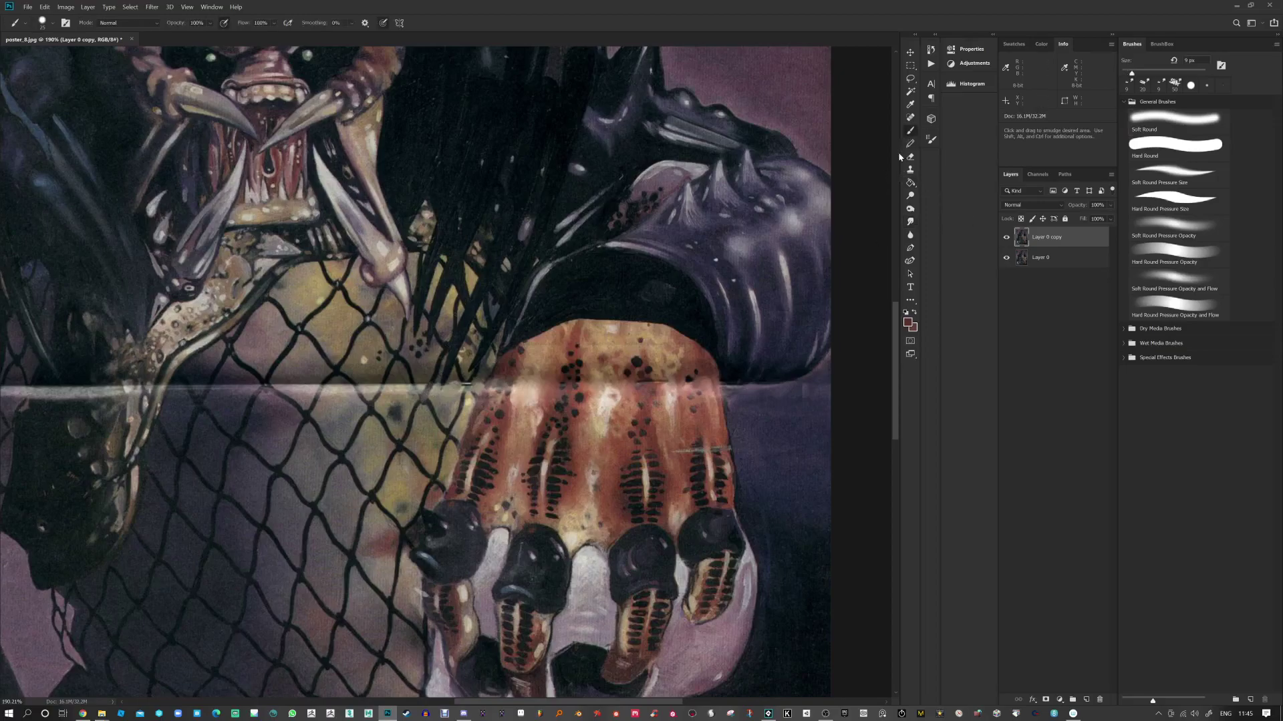
Step: Choose the KYLE Ultimate Charcoal Pencil 25px Med2 brush from the Dry Media Brushes
key(bracketleft)
key(bracketleft)
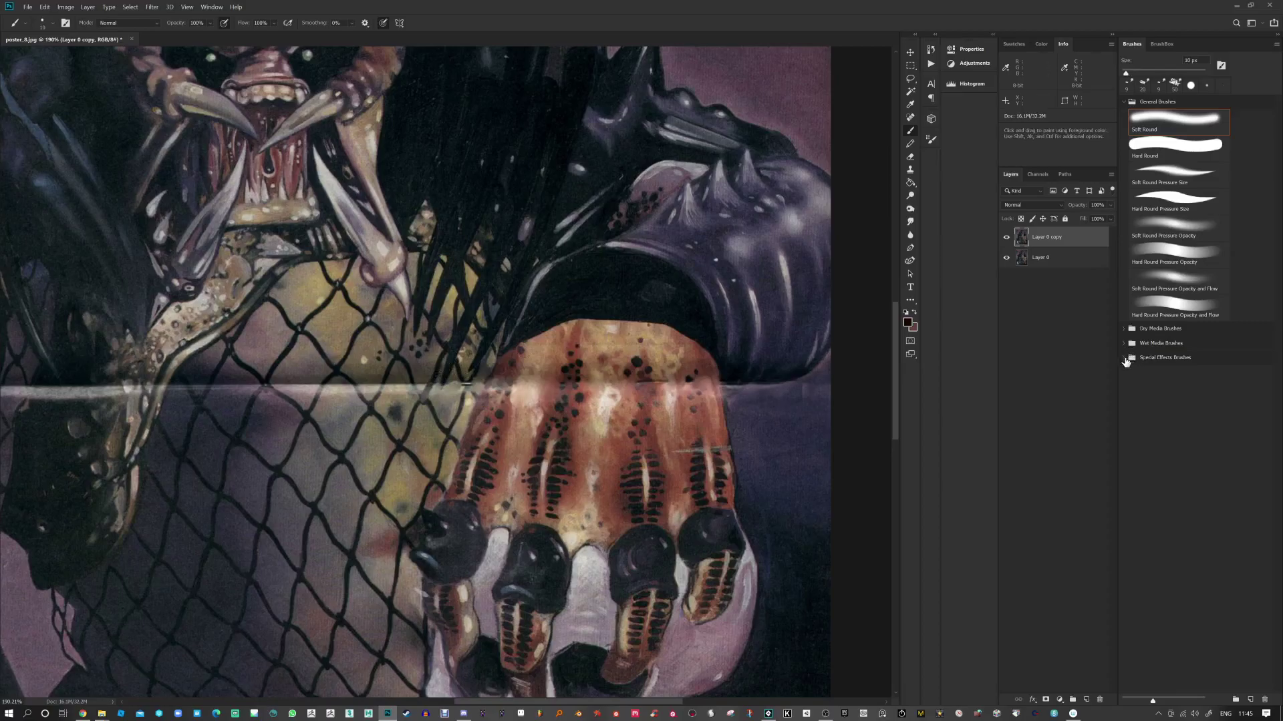
click(1123, 344)
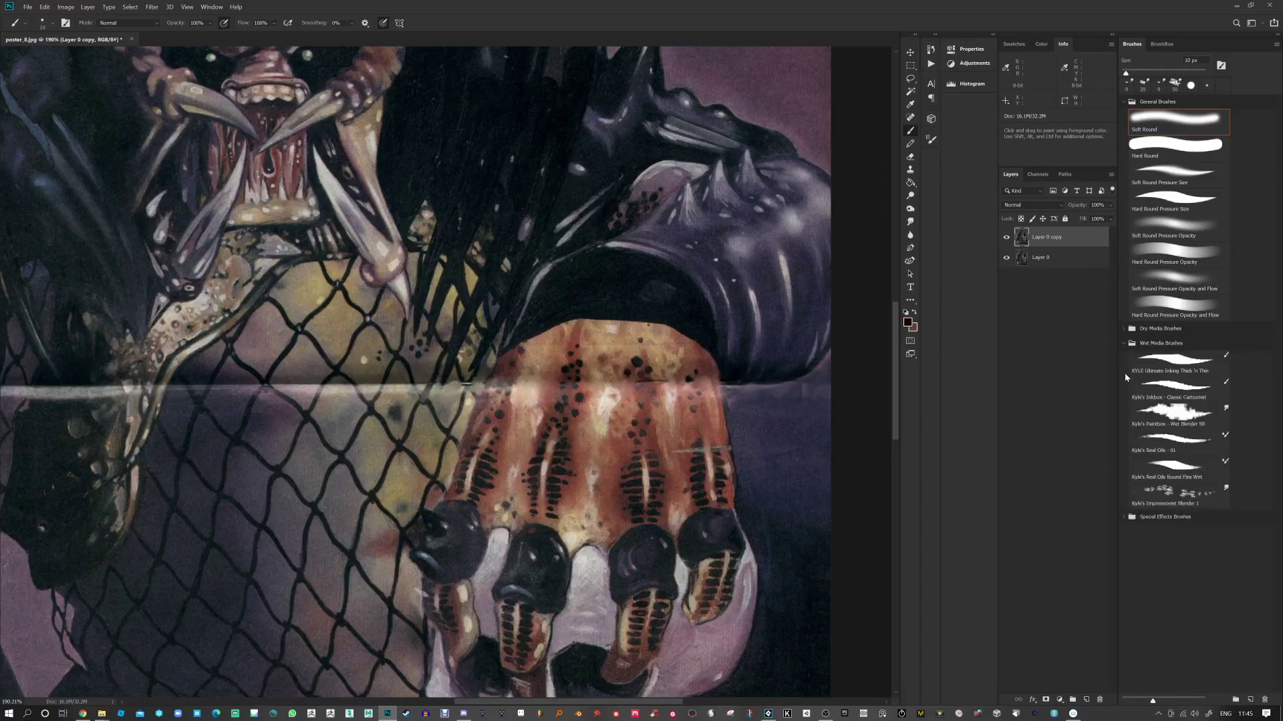
click(1156, 420)
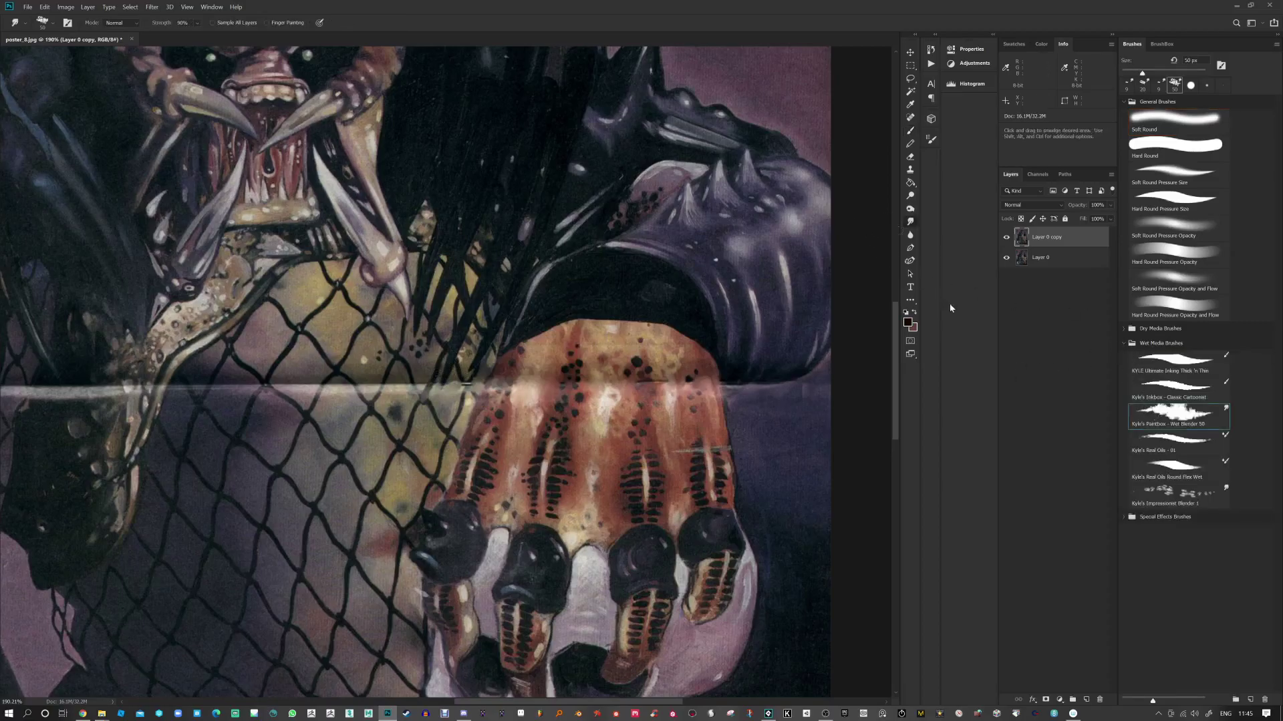
click(1125, 343)
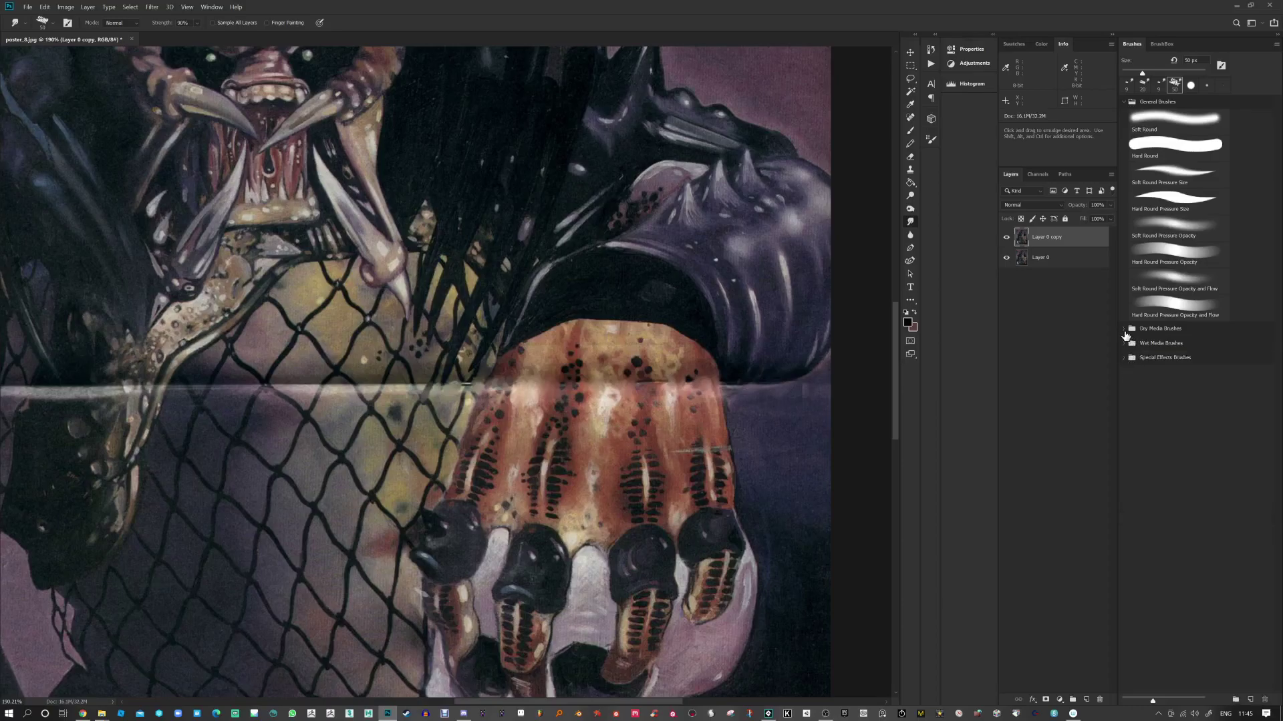
click(1123, 329)
click(1161, 405)
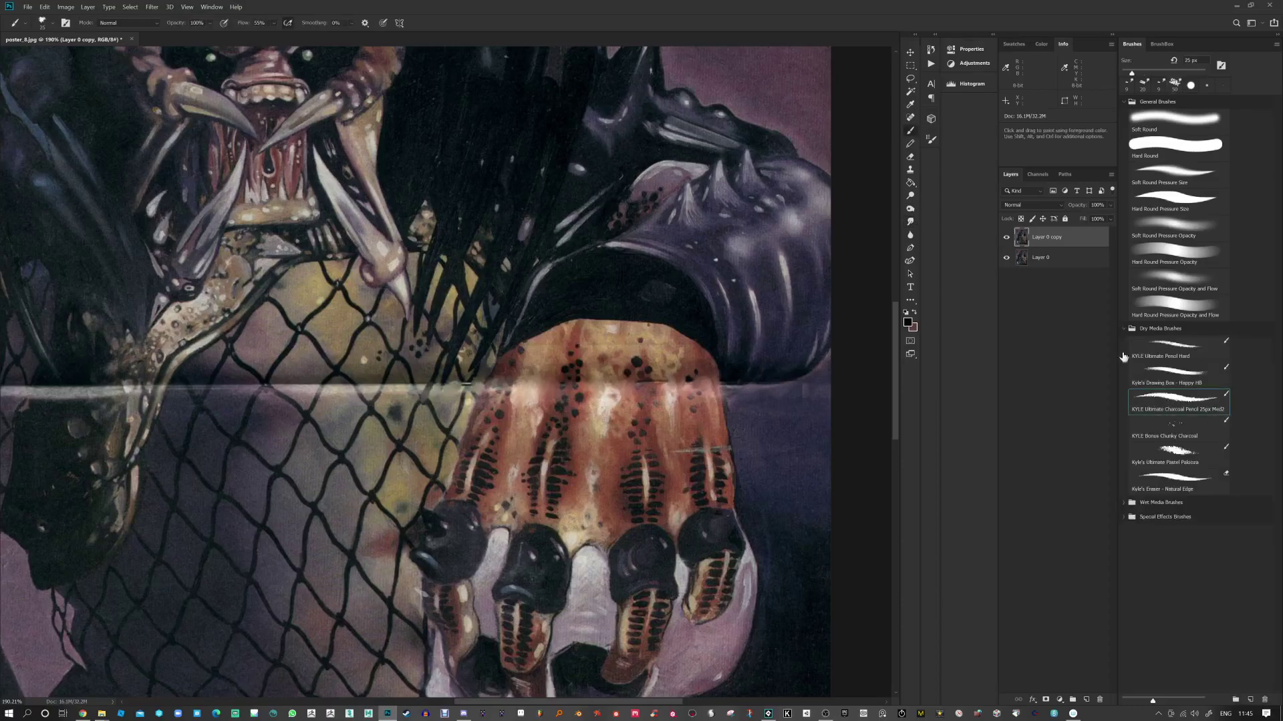
Step: Enlarge the brush, set 60% flow and paint over the crease on the orange hand's inner part with sampled skin colours
key(alt)
alt+click(529, 365)
key(bracketright)
key(bracketright)
key(bracketright)
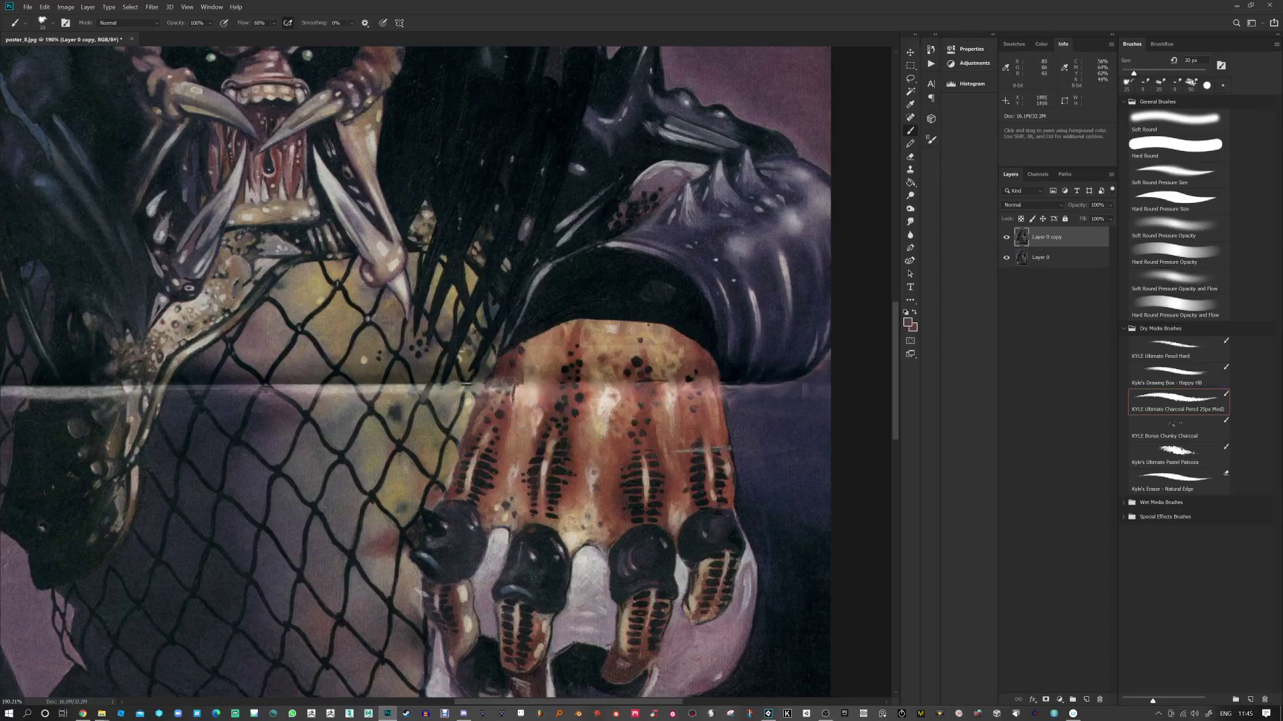
key(6)
alt+click(523, 428)
drag(523, 429, 526, 444)
alt+click(531, 399)
drag(531, 400, 532, 404)
alt+click(527, 415)
Step: Lower the brush flow to 30% and soften the painted patch on the hand's inner part at 40 px
key(3)
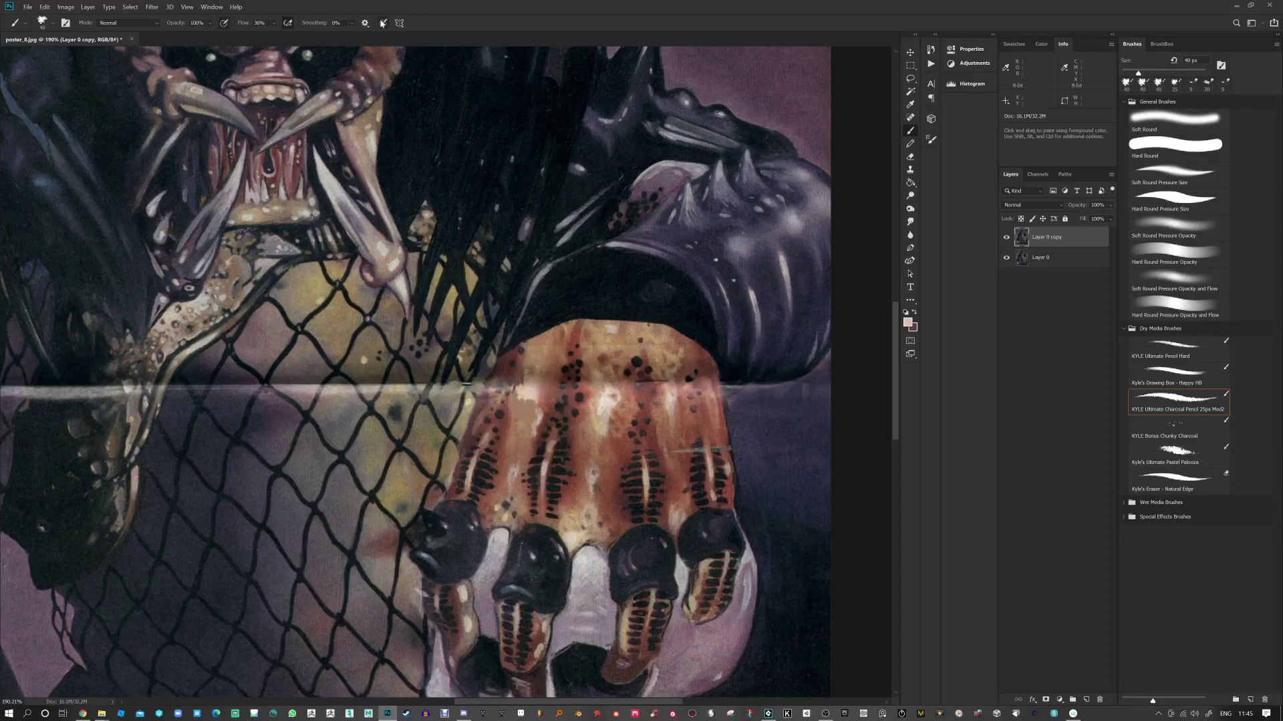
drag(526, 392, 530, 415)
alt+click(526, 413)
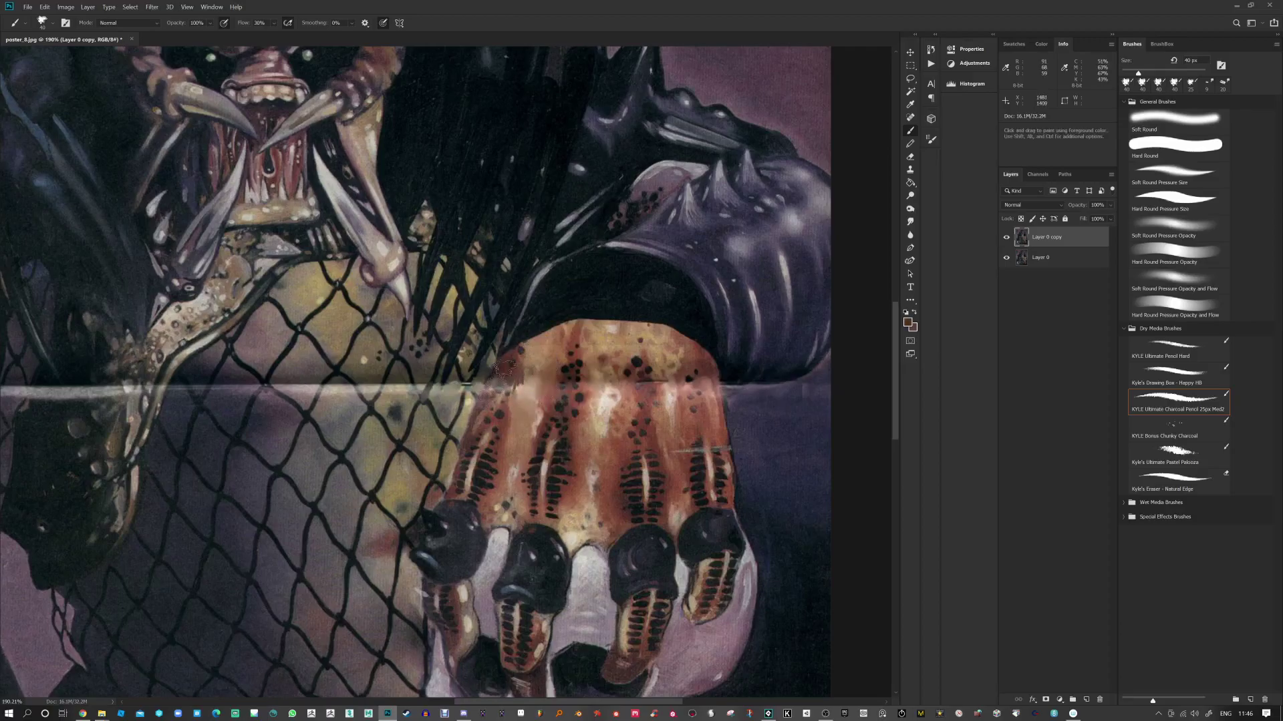
Step: Reduce the brush to 10 px and paint over the crease where the mesh meets the hand's inner edge
key(bracketleft)
key(bracketleft)
key(bracketleft)
key(bracketleft)
key(bracketleft)
alt+click(475, 372)
drag(473, 372, 465, 385)
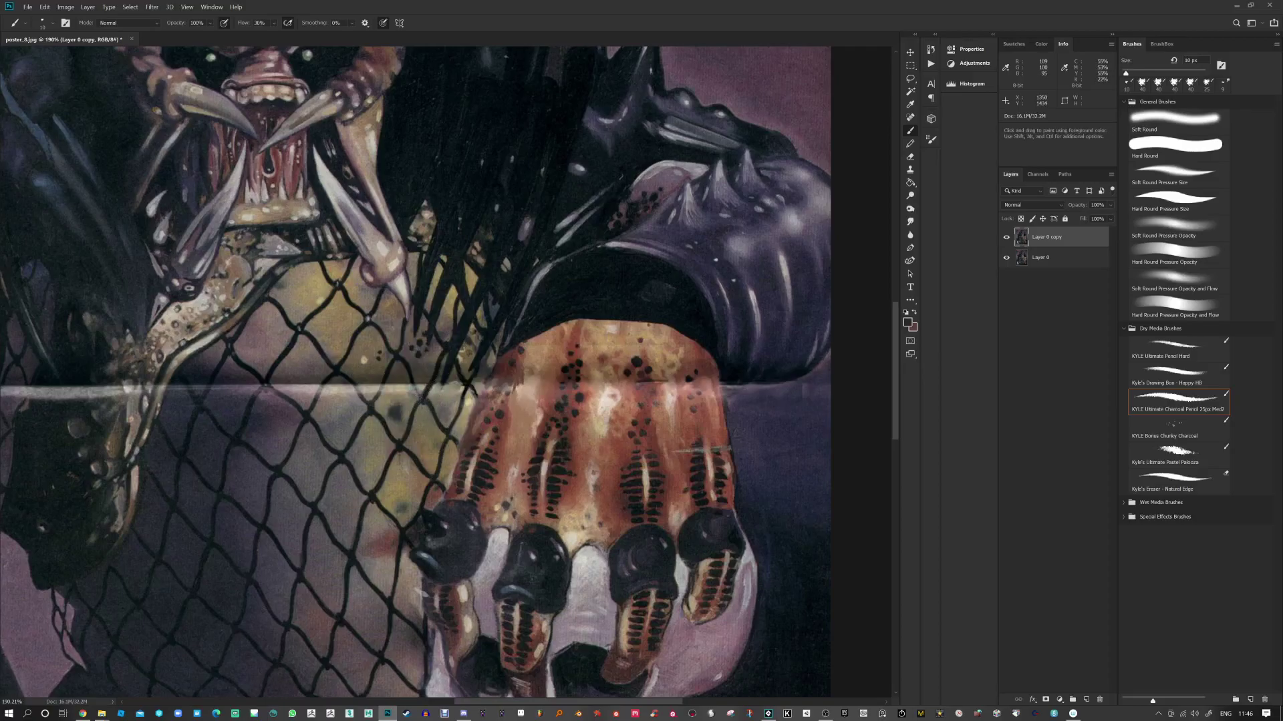
Step: Paint sampled background tones over the crease in the yellow chest mesh and redraw the dark net lines crossing it
alt+click(386, 416)
alt+click(305, 364)
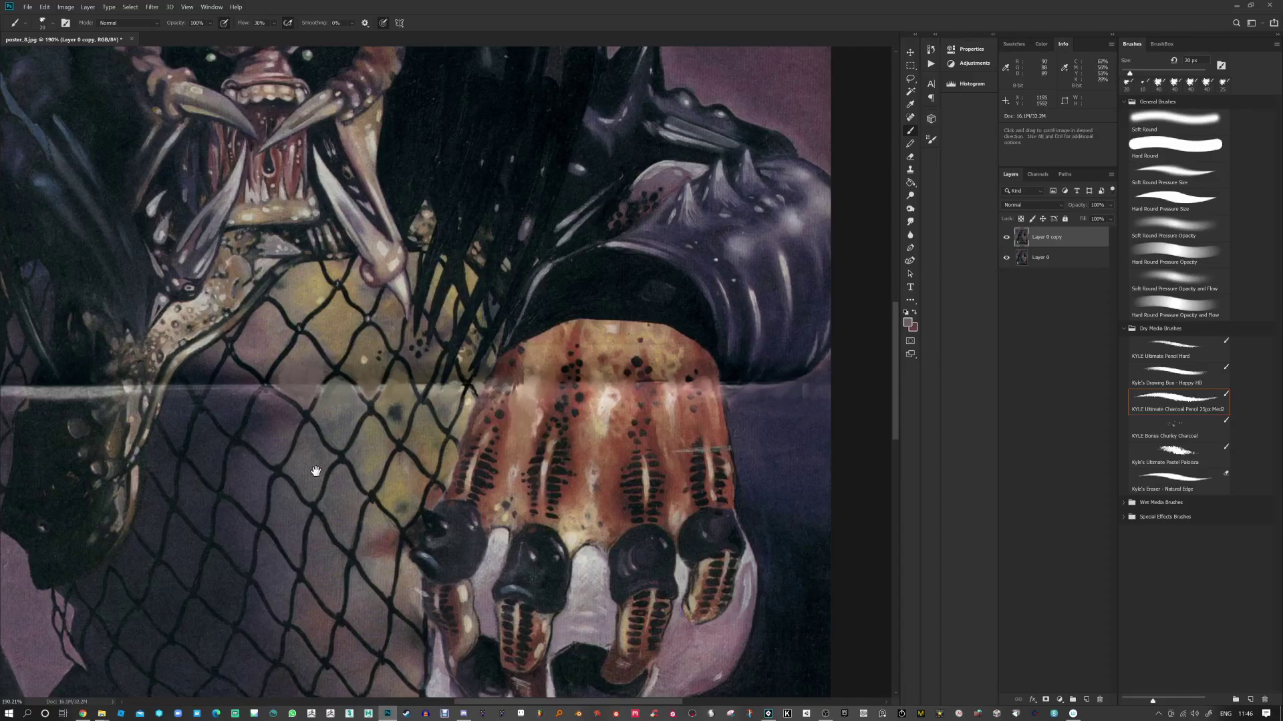
drag(314, 471, 553, 450)
alt+click(623, 334)
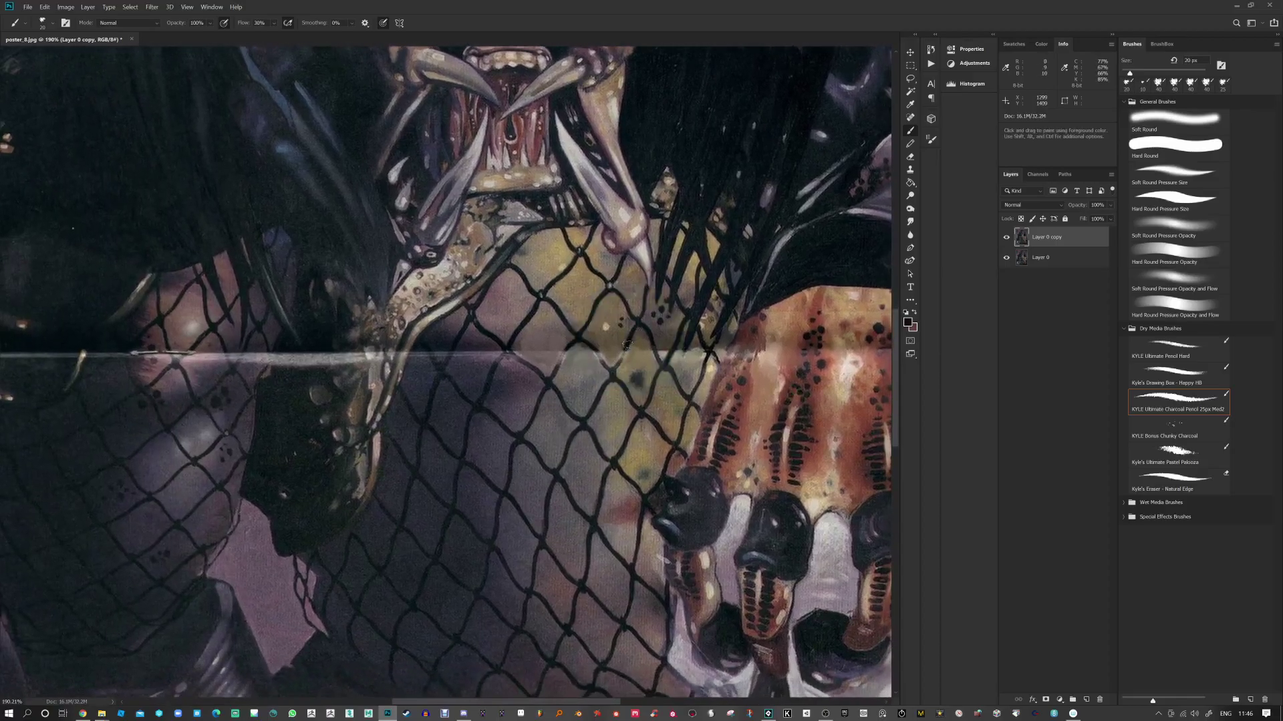
mouse_move(627, 344)
mouse_down()
mouse_move(562, 334)
mouse_move(555, 368)
mouse_move(564, 348)
mouse_move(531, 363)
mouse_move(540, 374)
mouse_move(513, 336)
mouse_up()
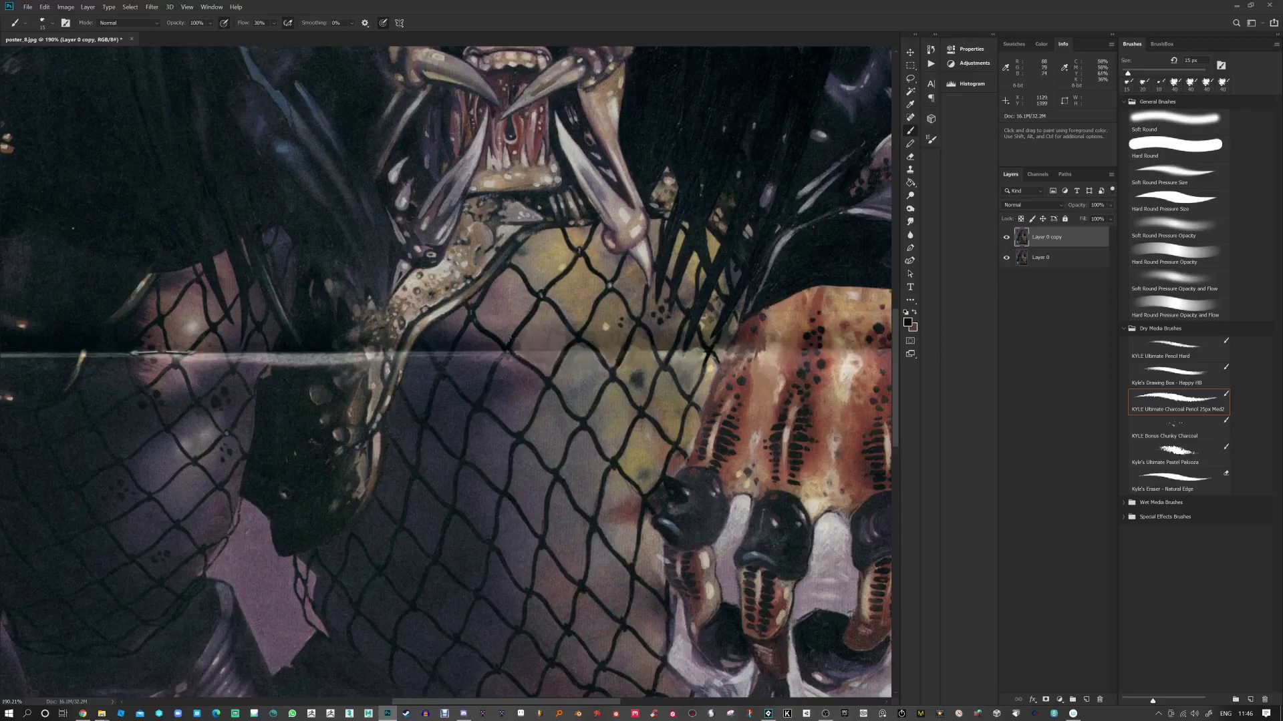
Step: Paint out the crease across the purple part of the chest mesh with nearby colours at 15 px
click(483, 398)
key(alt)
key(alt)
alt+click(471, 329)
key(alt)
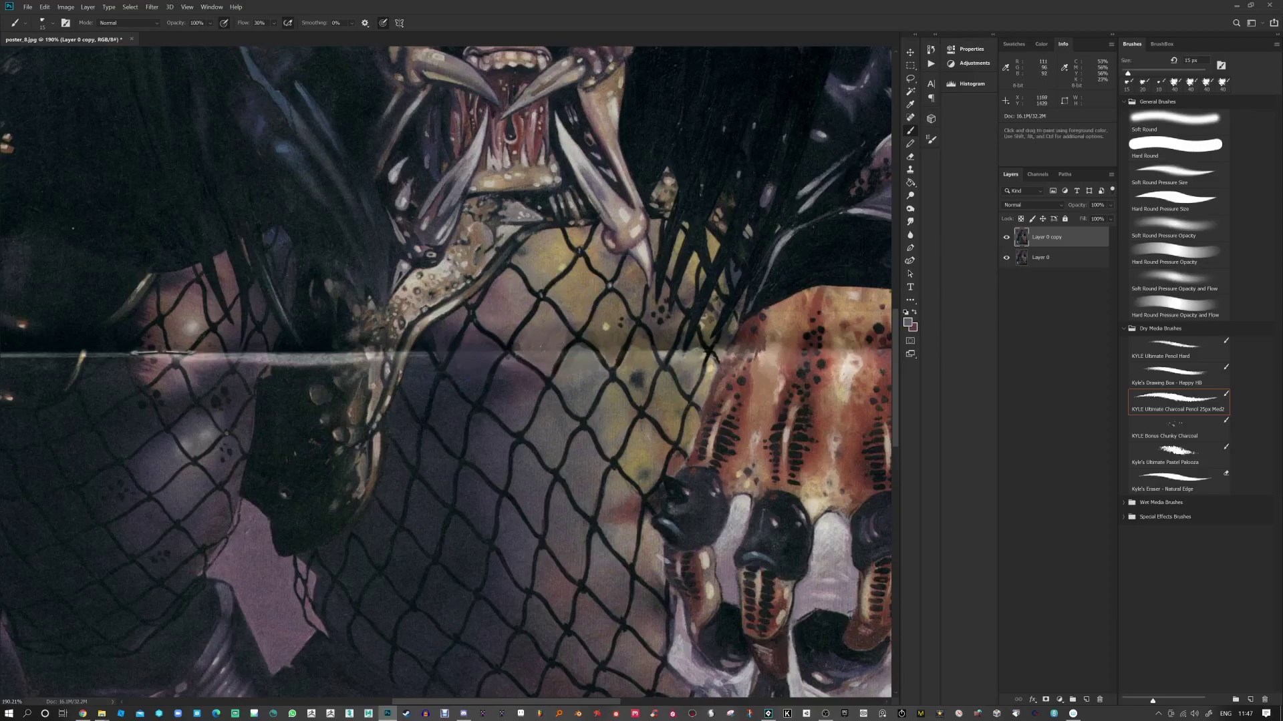
alt+click(483, 336)
alt+click(445, 337)
alt+click(422, 342)
Step: Blend the crease through the middle of the chest mesh with alternately sampled purple and yellow tones
alt+click(578, 368)
alt+click(527, 346)
alt+click(557, 321)
alt+click(608, 360)
alt+click(646, 375)
alt+click(602, 346)
alt+click(607, 365)
alt+click(614, 398)
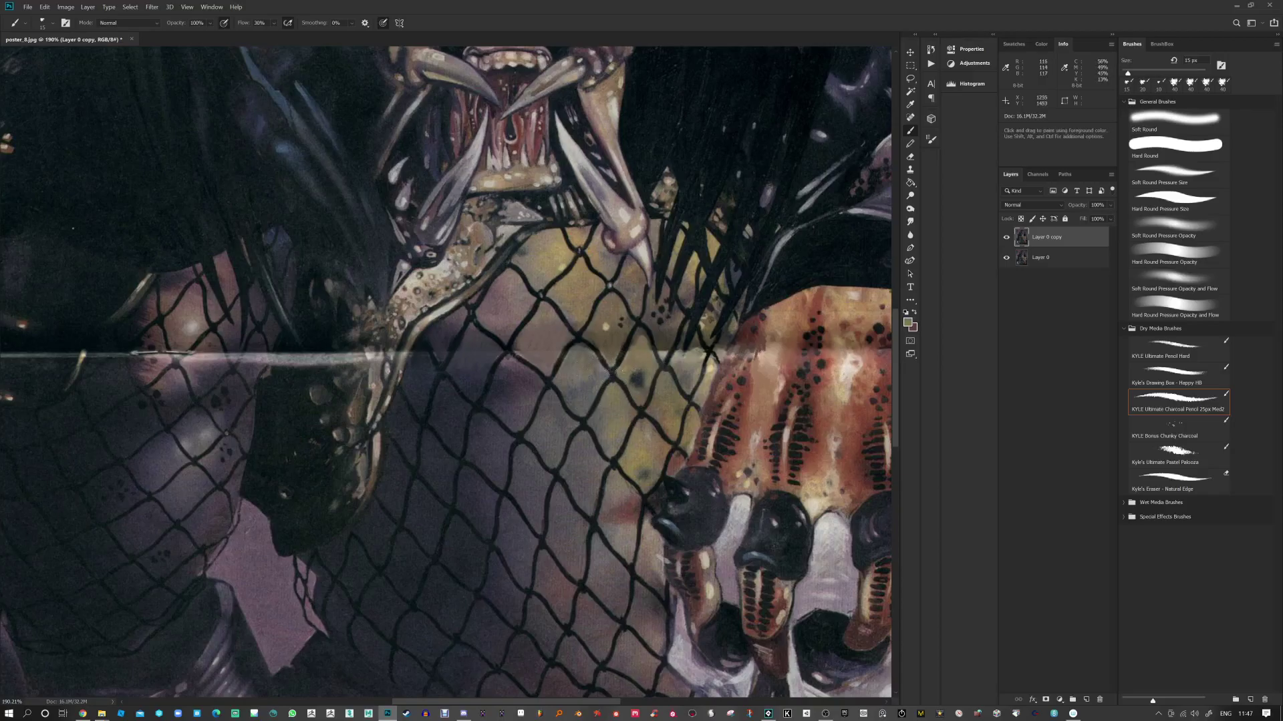
Step: Touch up the crease in the yellow mesh area beside the hand with sampled tones
alt+click(710, 370)
alt+click(587, 387)
alt+click(688, 361)
alt+click(685, 358)
alt+click(692, 384)
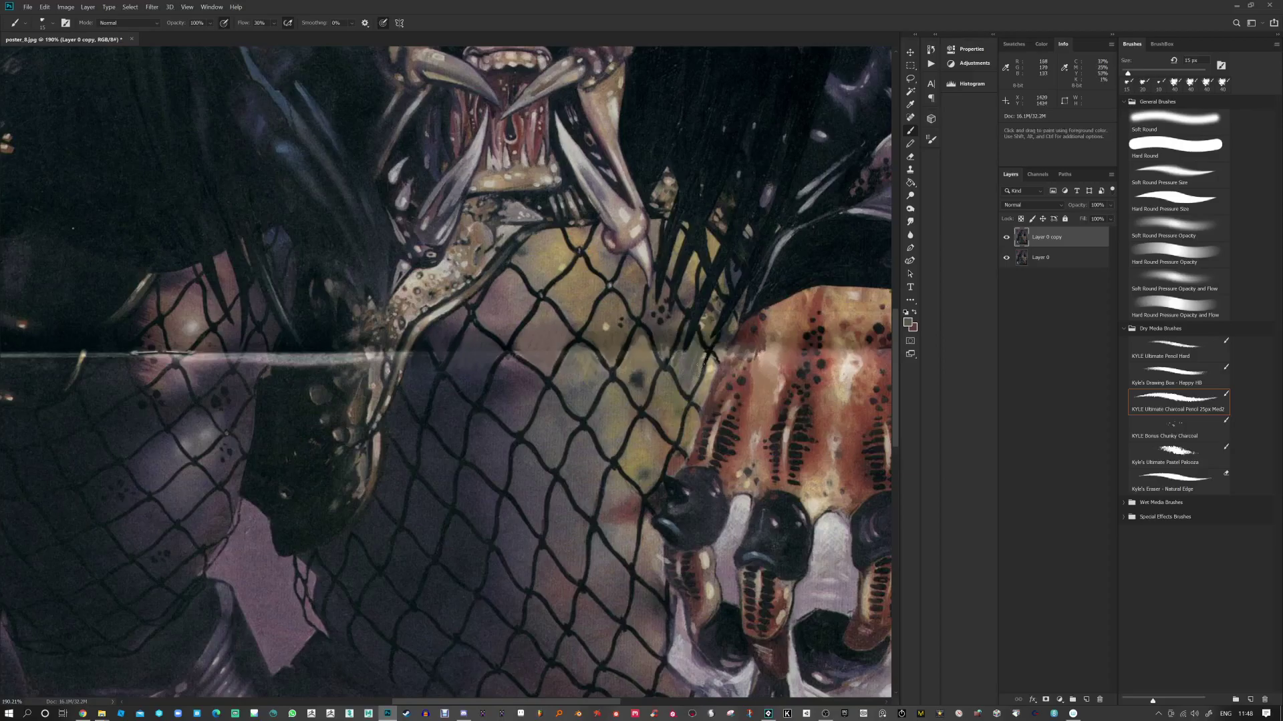
Step: Paint over the crease remains on the orange hand and along the dark edge under the shoulder armour
alt+click(772, 345)
alt+click(775, 369)
drag(795, 394, 498, 419)
alt+click(596, 377)
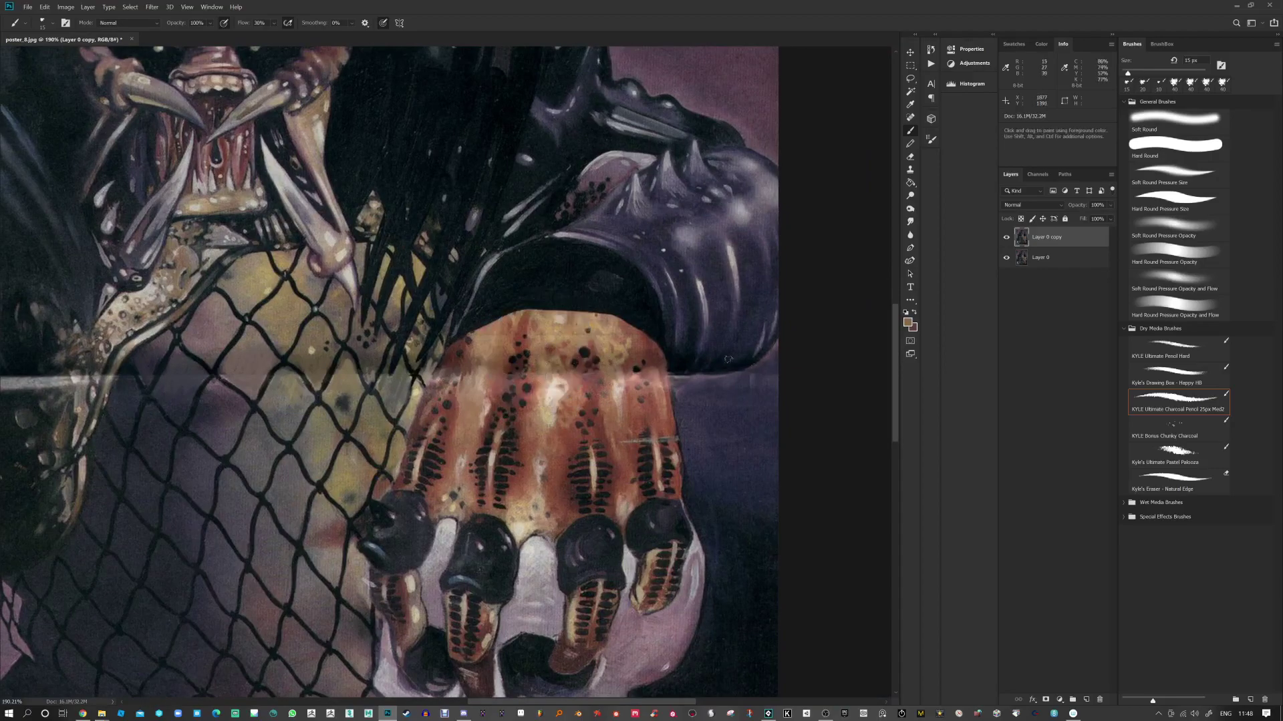
alt+click(699, 374)
drag(685, 372, 706, 372)
Step: Cover the crease over the dark hair and scaly strap beside the chest mesh with sampled dark colours
drag(294, 434, 720, 431)
alt+click(420, 362)
mouse_move(430, 366)
mouse_down()
mouse_move(409, 388)
mouse_move(413, 367)
mouse_move(425, 385)
mouse_move(449, 363)
mouse_move(462, 385)
mouse_move(464, 358)
mouse_move(467, 383)
mouse_move(502, 369)
mouse_move(478, 382)
mouse_up()
alt+click(454, 357)
alt+click(505, 366)
alt+click(359, 374)
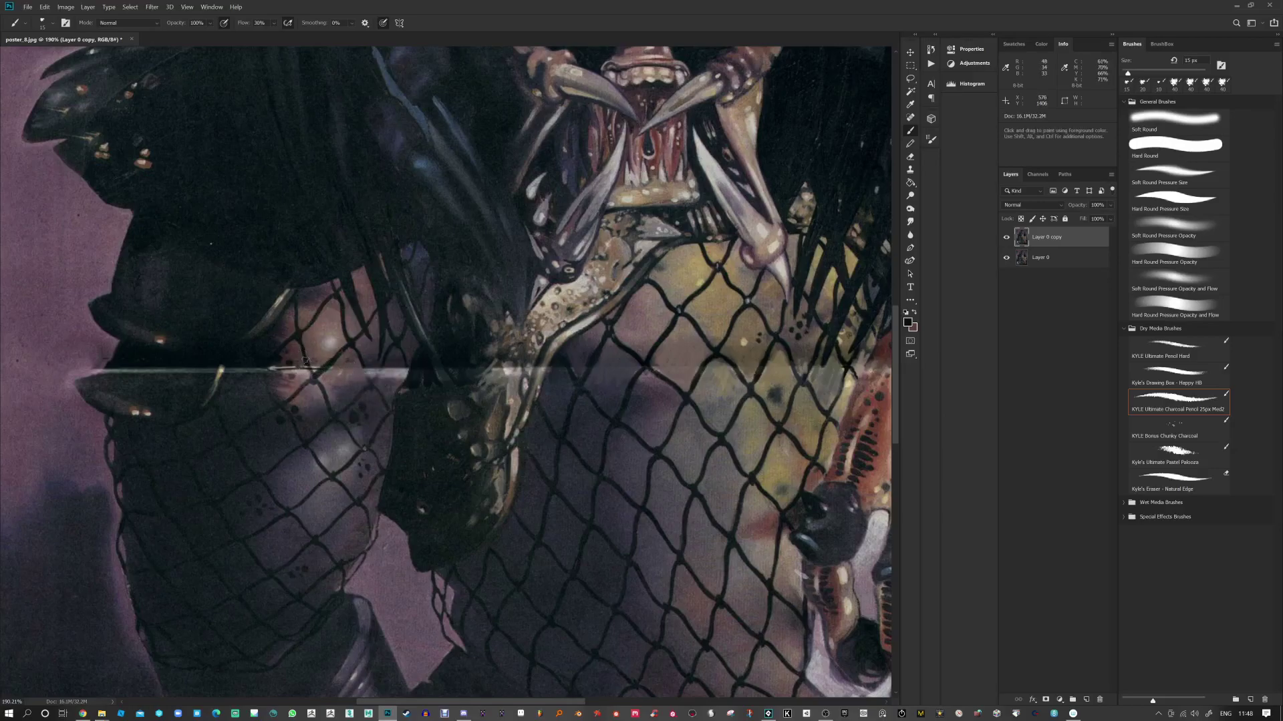
Step: Paint out the dark crease line over the reddish skin and net of the mesh-covered upper arm
alt+click(313, 371)
alt+click(311, 370)
alt+click(315, 374)
alt+click(339, 374)
alt+click(330, 402)
drag(343, 401, 559, 385)
alt+click(496, 361)
alt+click(509, 339)
drag(513, 348, 515, 347)
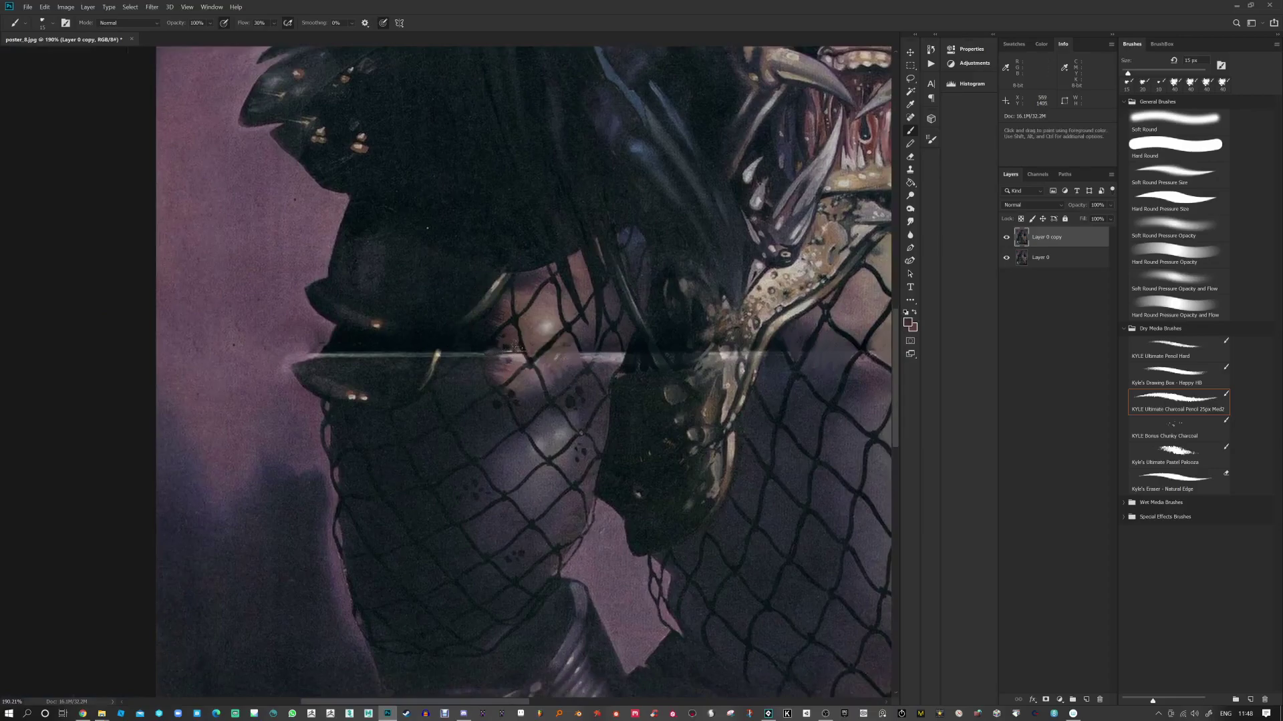
Step: Cover the bright crease on the dark arm armour with sampled dark tones, enlarging the brush to 30 px
alt+click(475, 361)
alt+click(453, 364)
alt+click(431, 362)
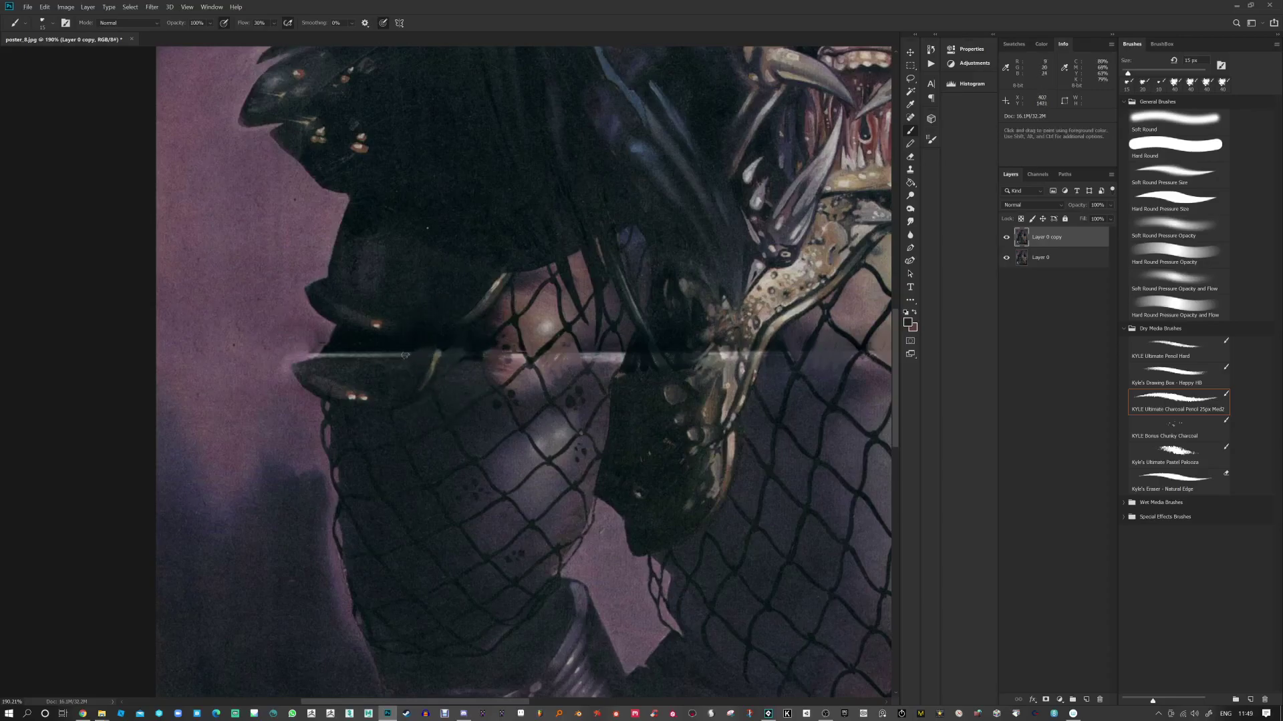
key(bracketright)
drag(342, 355, 409, 356)
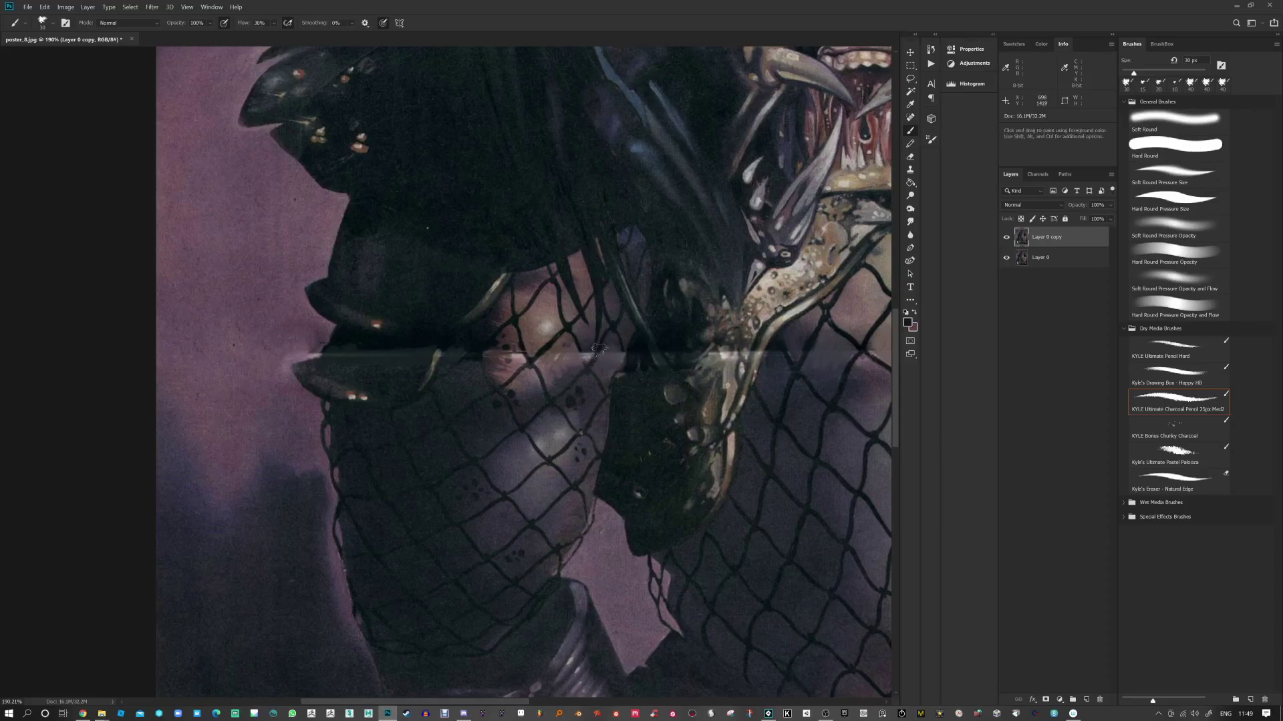
Step: Reduce the brush to 15 px and cover the crease on the upper arm's mesh facing the torso
key(bracketleft)
key(bracketleft)
key(bracketleft)
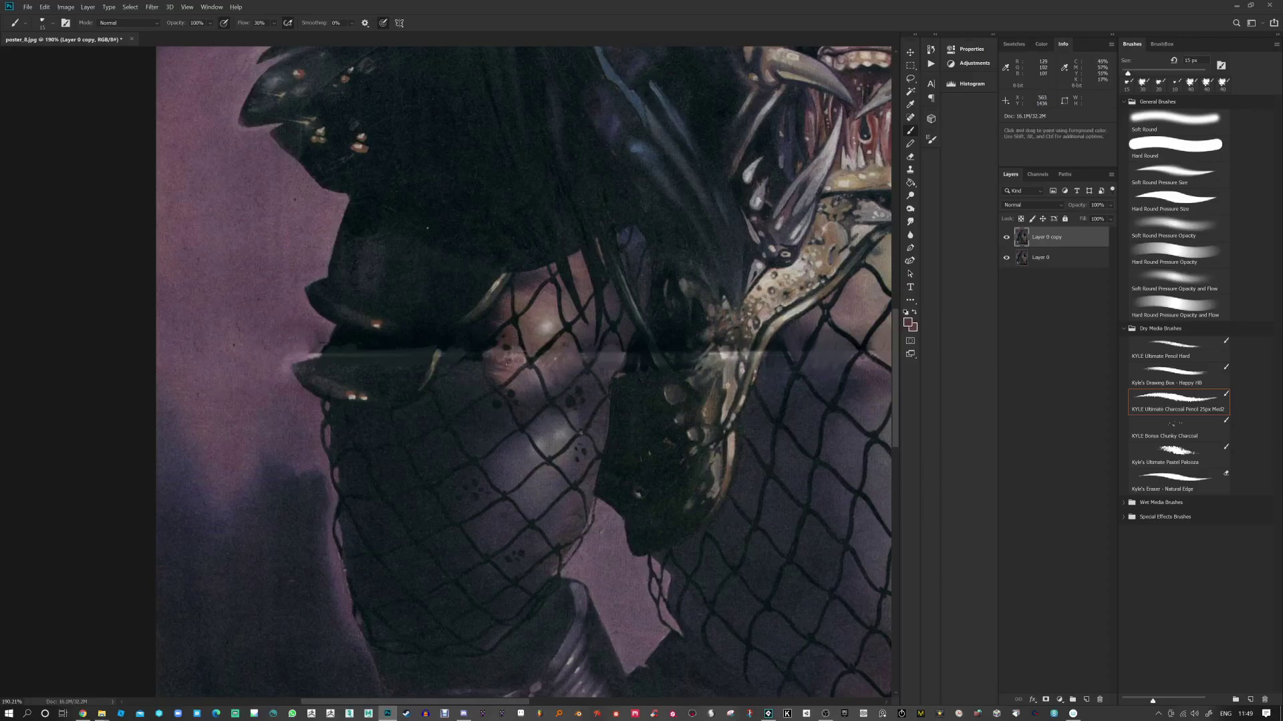
click(561, 364)
click(610, 358)
click(616, 348)
Step: Blend the crease over the scaly strap and its border with the chest mesh using sampled strap colours
click(695, 355)
alt+click(713, 349)
click(720, 346)
alt+click(723, 340)
mouse_move(719, 359)
mouse_down()
mouse_move(756, 365)
mouse_move(754, 352)
mouse_up()
alt+click(762, 348)
alt+click(753, 367)
Step: Even out the remaining crease traces across the chest mesh and hand at whole-poster view
key(ctrl+0)
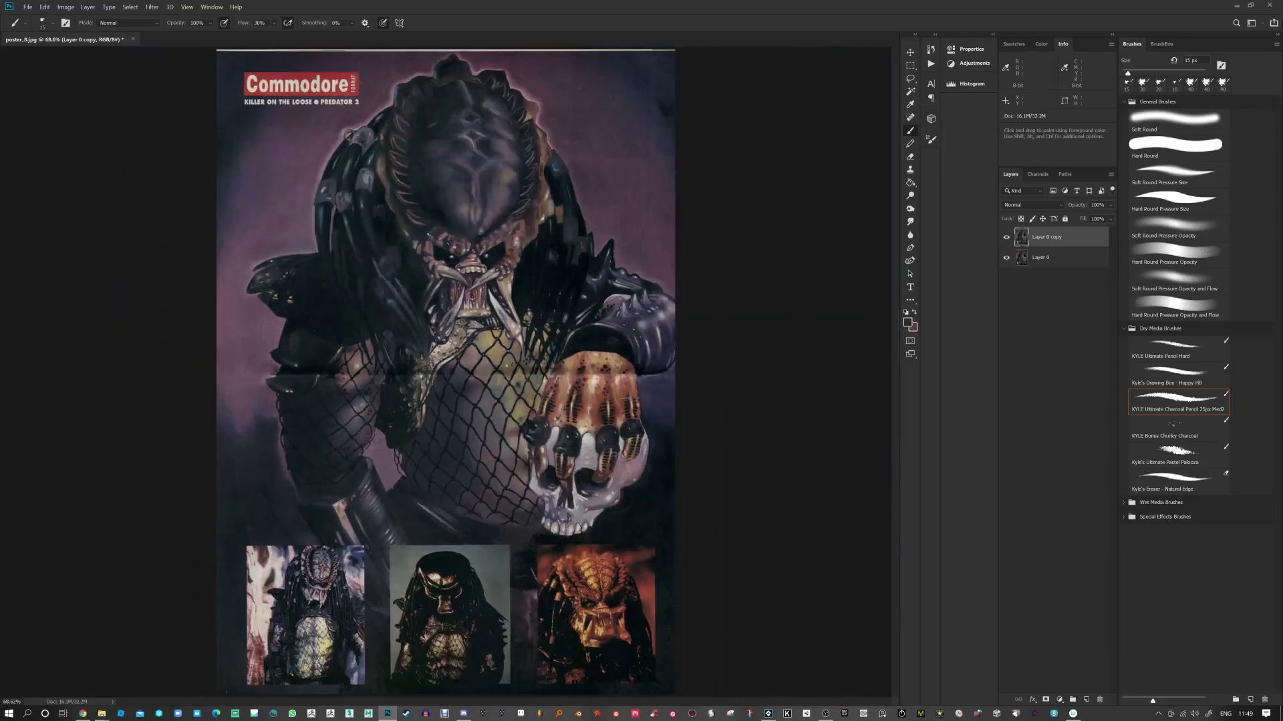
alt+click(486, 364)
alt+click(509, 381)
alt+click(591, 364)
alt+click(456, 386)
Step: Enlarge the brush to 30 px and darken the crease across the mesh-covered arm and its outer armour edge at 40% flow
key(bracketright)
key(bracketright)
alt+click(344, 369)
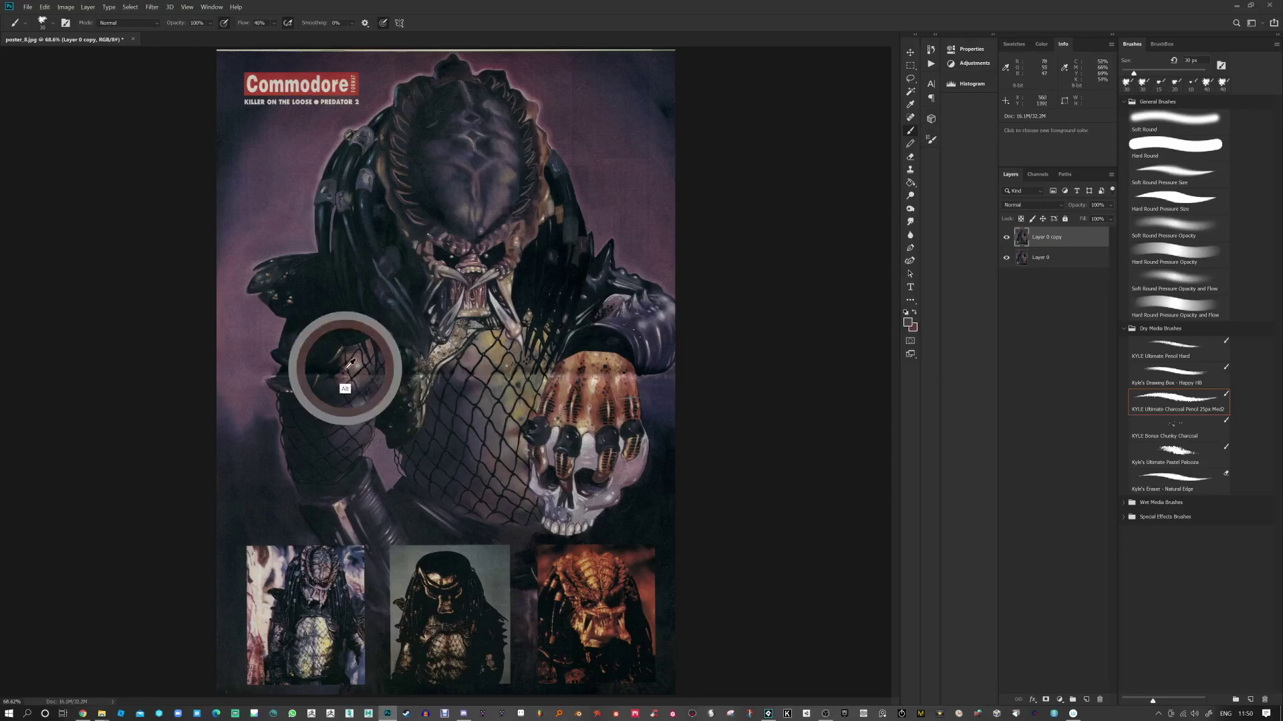
alt+click(329, 369)
drag(333, 375, 309, 375)
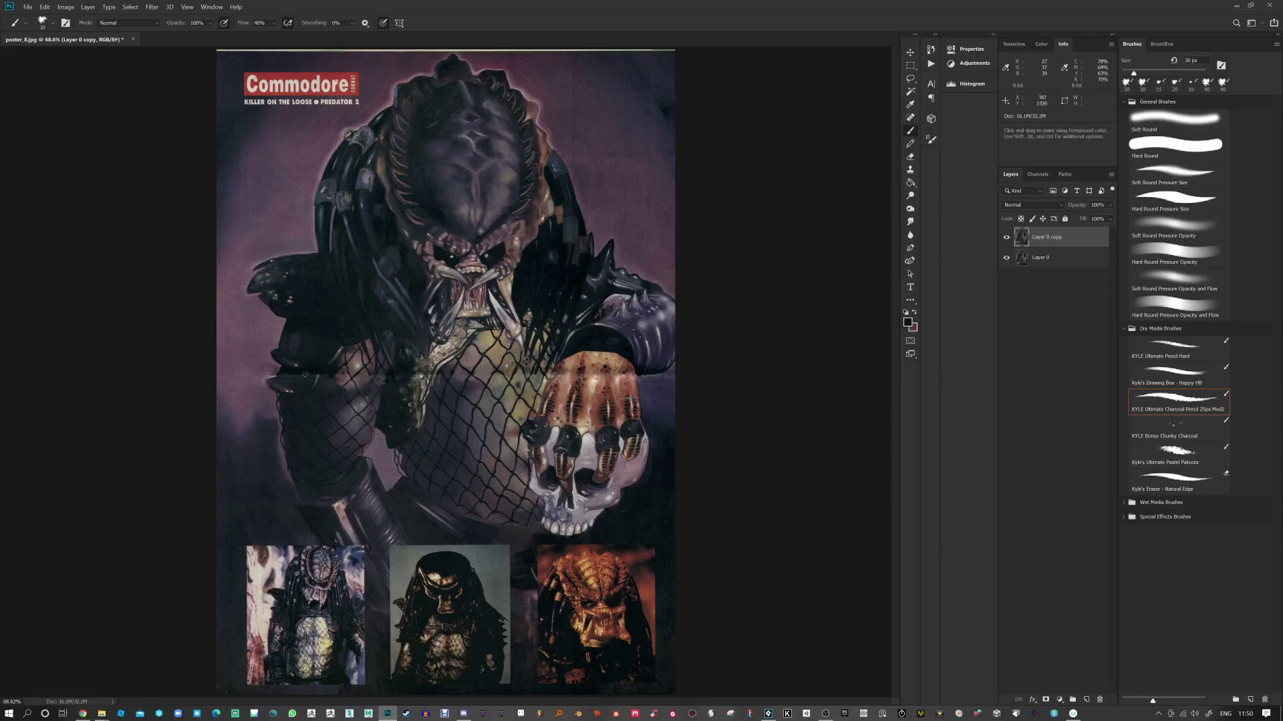
alt+click(288, 394)
drag(287, 378, 273, 379)
Step: Retouch the last crease traces on the torso mesh, orange hand and adjoining background with sampled colours
alt+click(441, 406)
alt+click(577, 384)
alt+click(645, 394)
alt+click(557, 392)
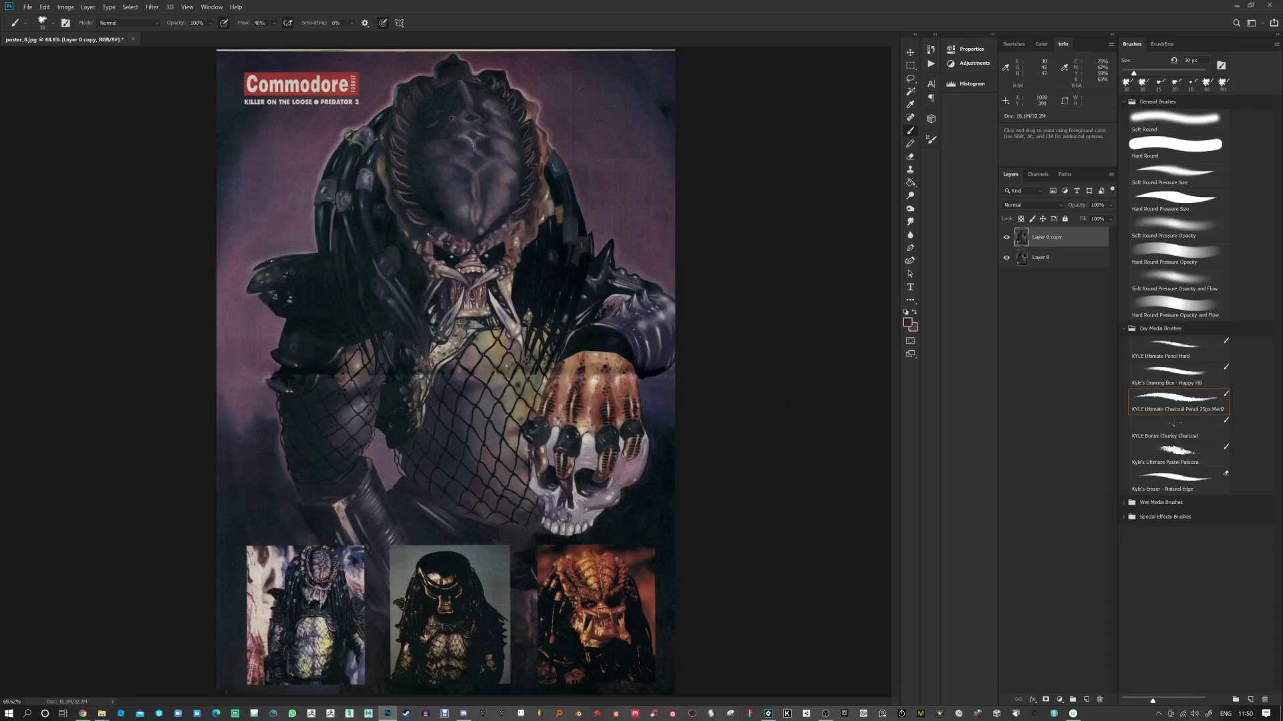
Step: Remove the Commodore Format logo and its tagline with an enlarged Spot Healing Brush
click(910, 119)
key(bracketright)
key(bracketright)
key(bracketright)
key(bracketright)
key(bracketright)
key(bracketright)
mouse_move(356, 112)
mouse_down()
mouse_move(356, 71)
mouse_move(271, 109)
mouse_move(251, 82)
mouse_up()
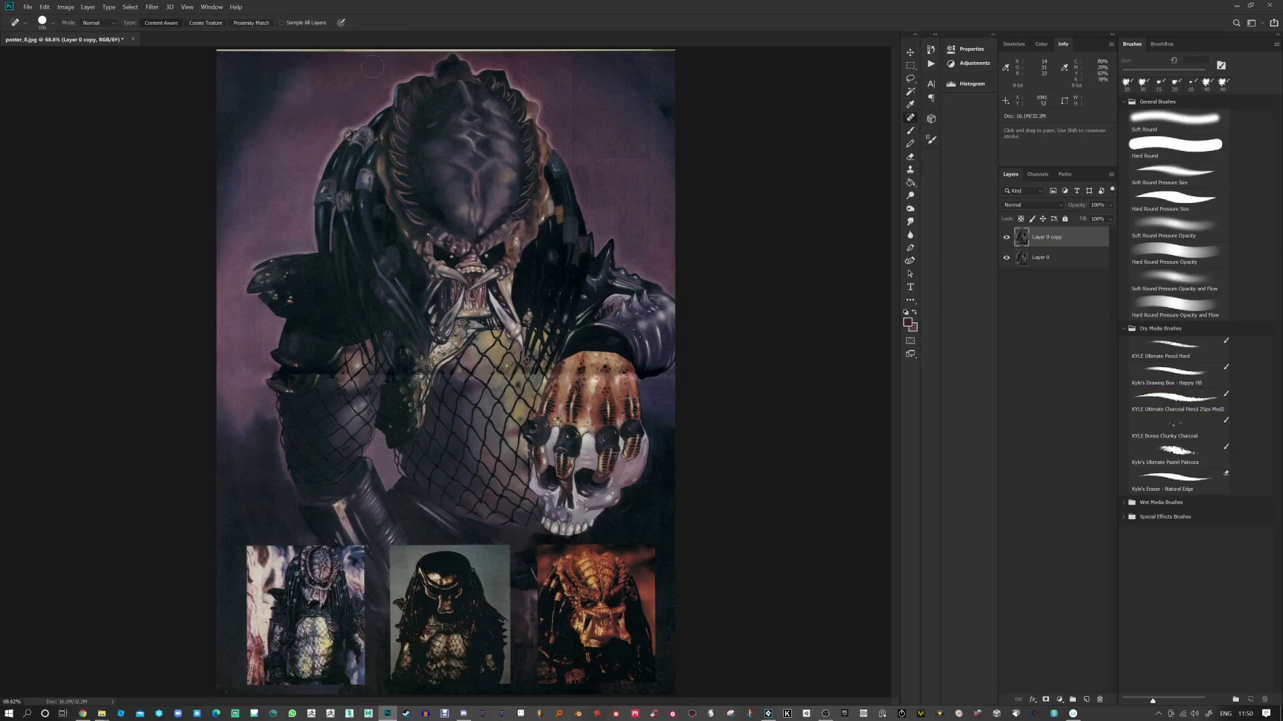
Step: Heal the pale scan strip along the poster's upper border with the Spot Healing Brush
drag(654, 46, 591, 44)
drag(495, 46, 663, 50)
drag(421, 49, 198, 54)
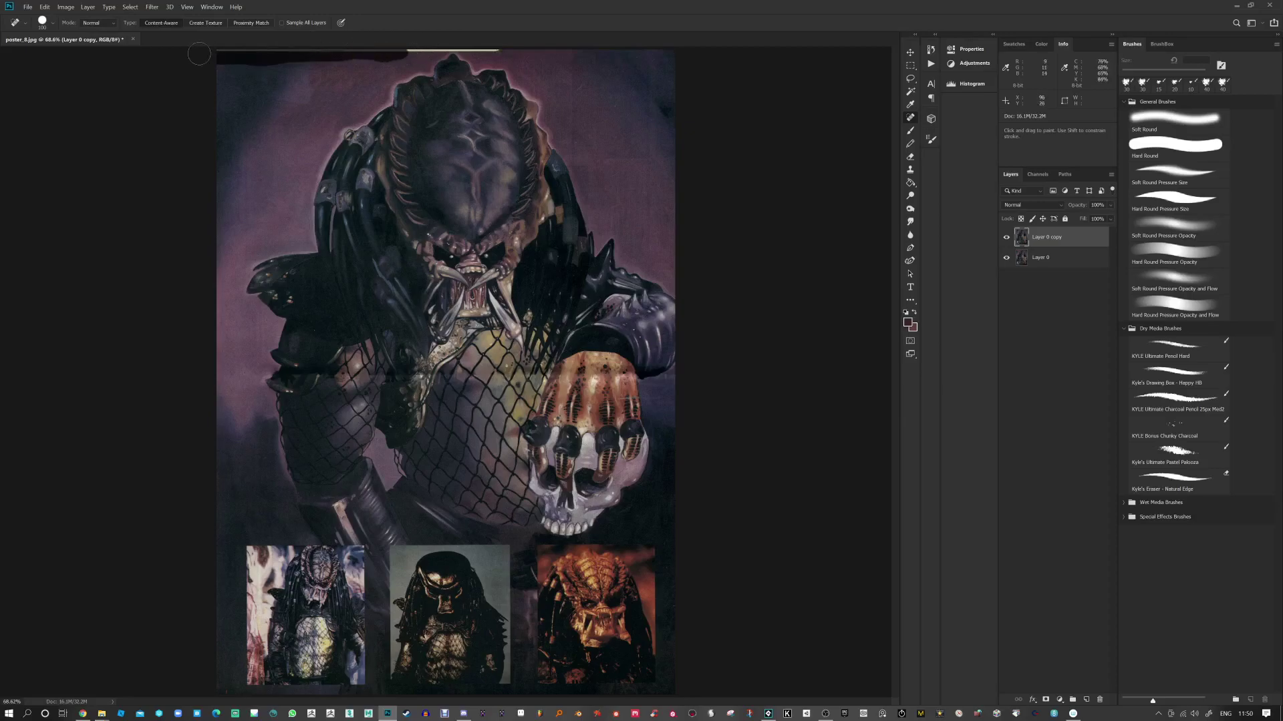
mouse_move(429, 45)
mouse_down()
mouse_move(409, 49)
mouse_move(509, 52)
mouse_up()
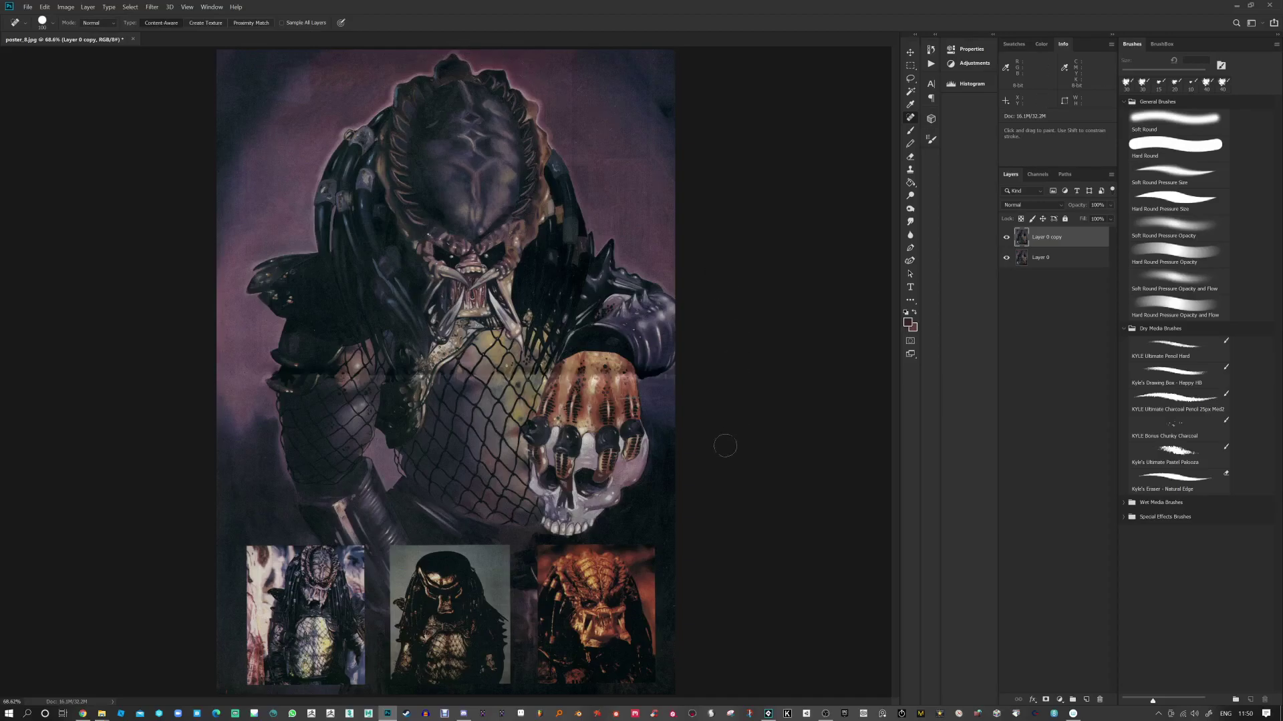
Step: Select the artwork above the three small photos across its full width and crop the document to it
key(m)
drag(213, 48, 740, 539)
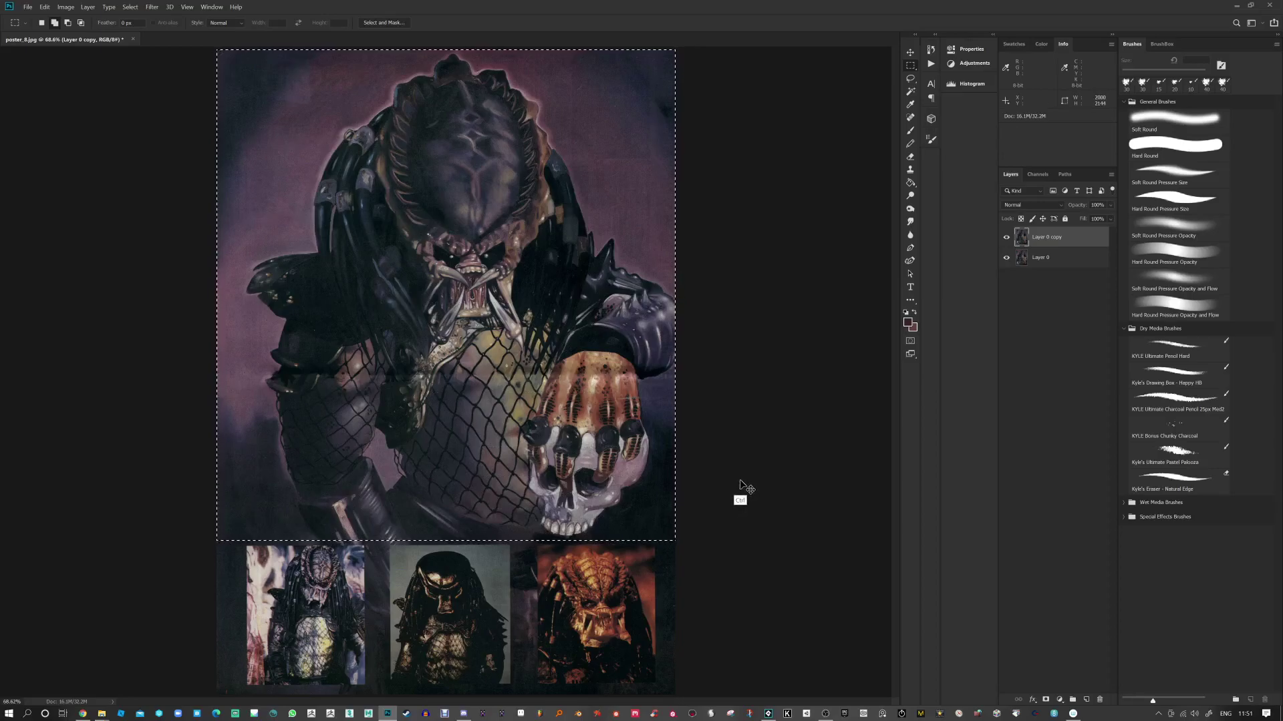
key(ctrl+alt+t)
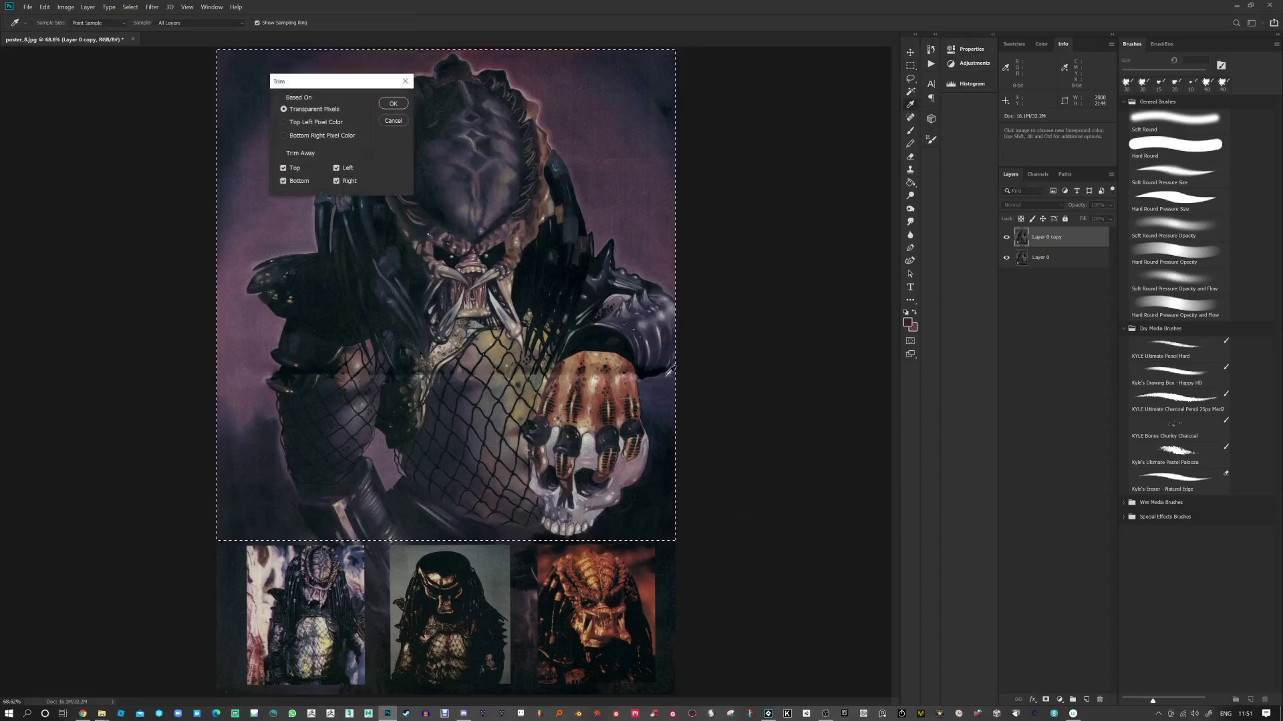
click(393, 105)
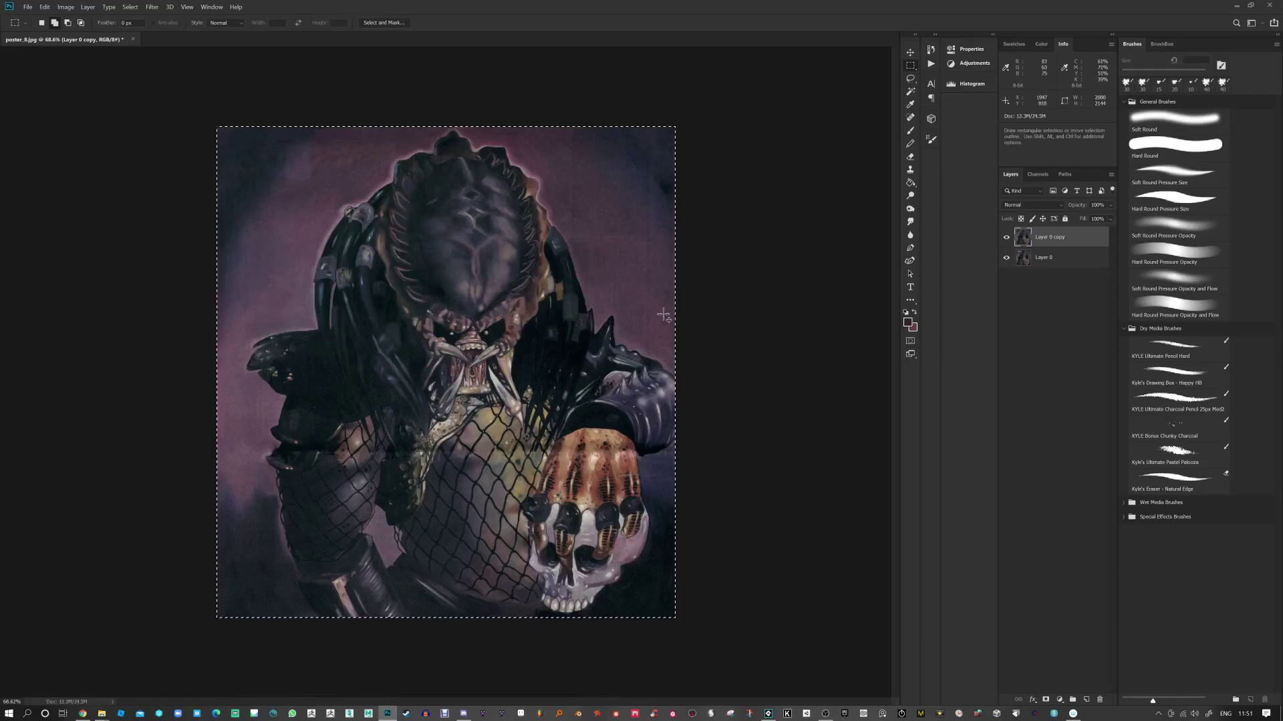
Step: Select the entire cropped artwork and copy it to the clipboard
scroll(605, 286, down, 3)
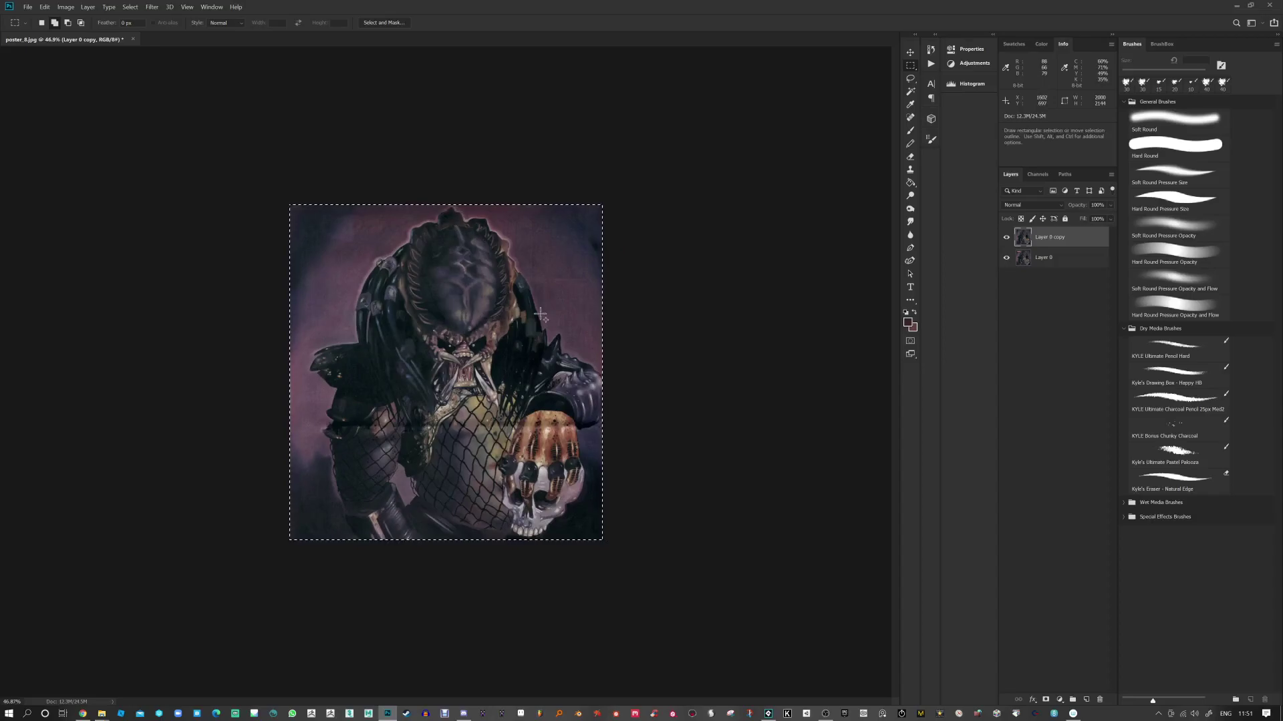
click(471, 323)
key(ctrl+a)
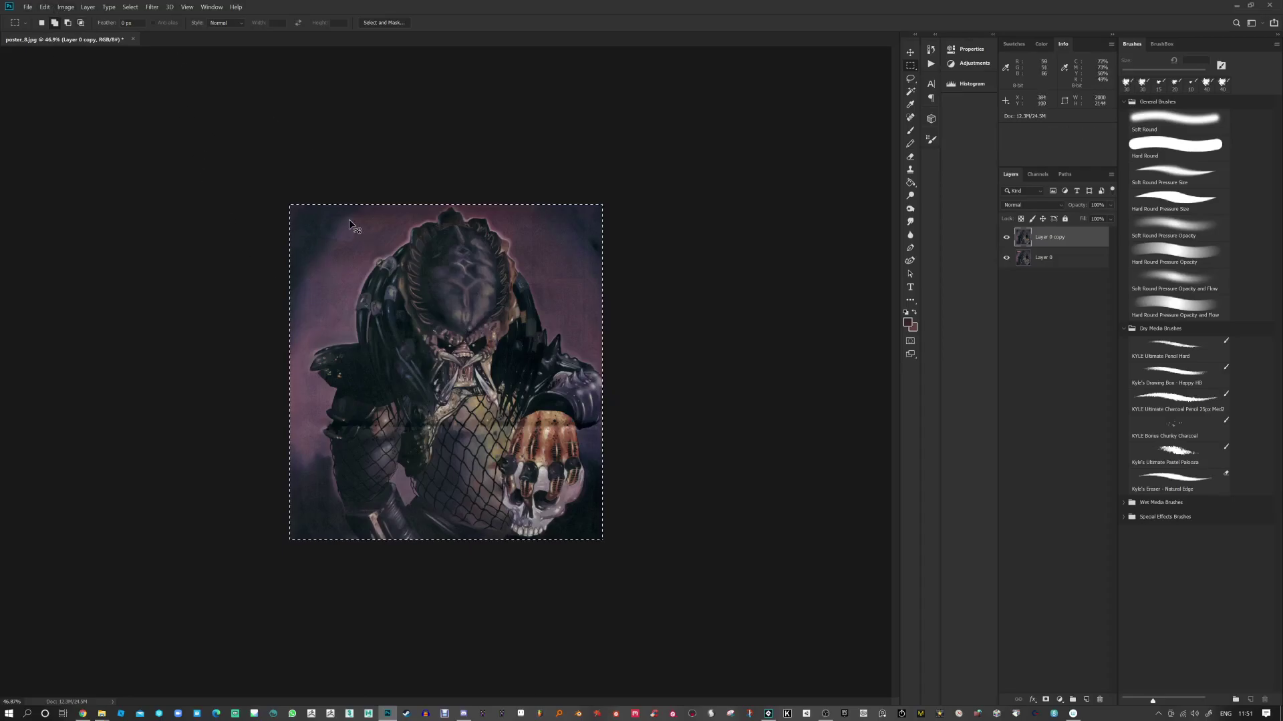
Step: Create a new document 2560 pixels wide and 1600 pixels high
click(28, 7)
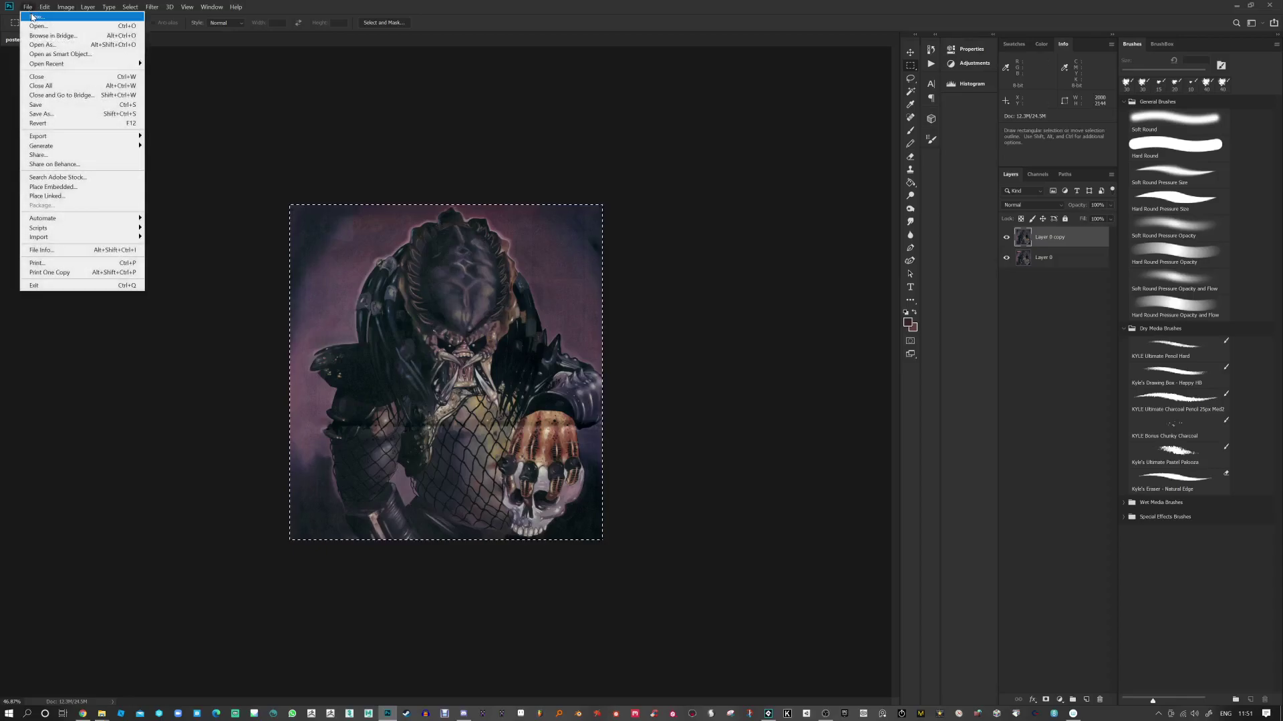
click(33, 17)
key(Tab)
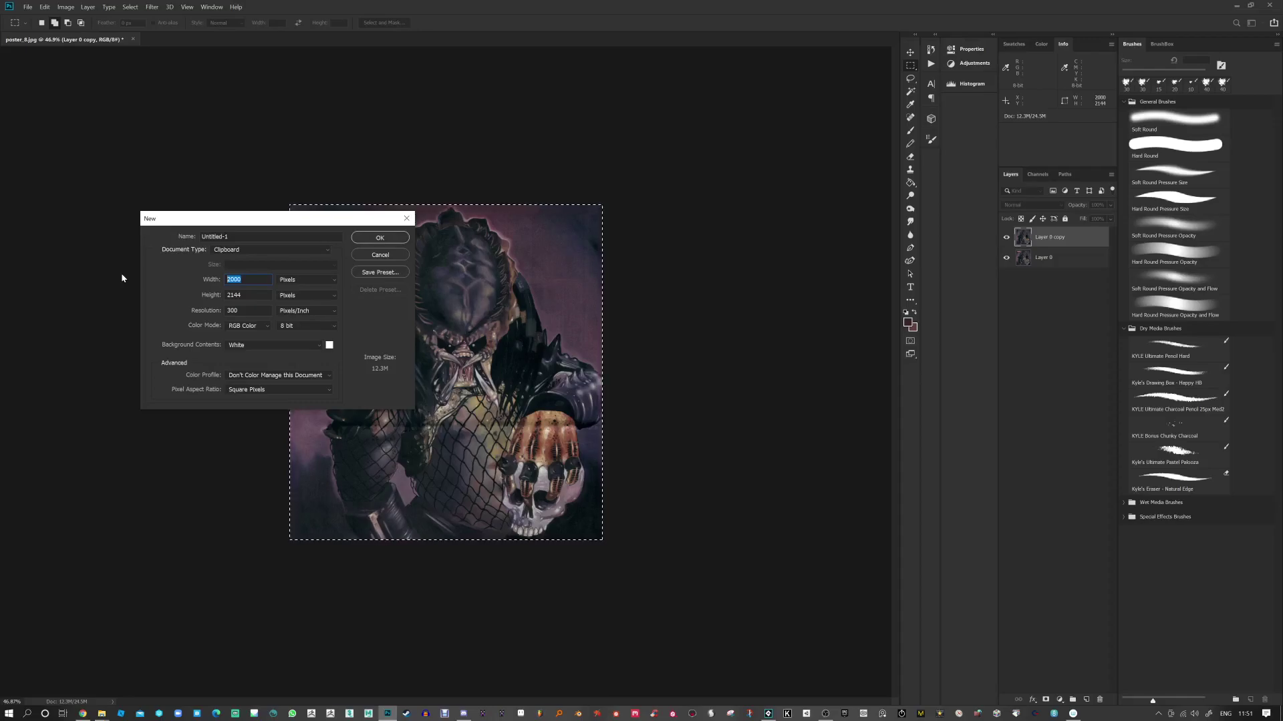
text(60)
key(Tab)
text(2400)
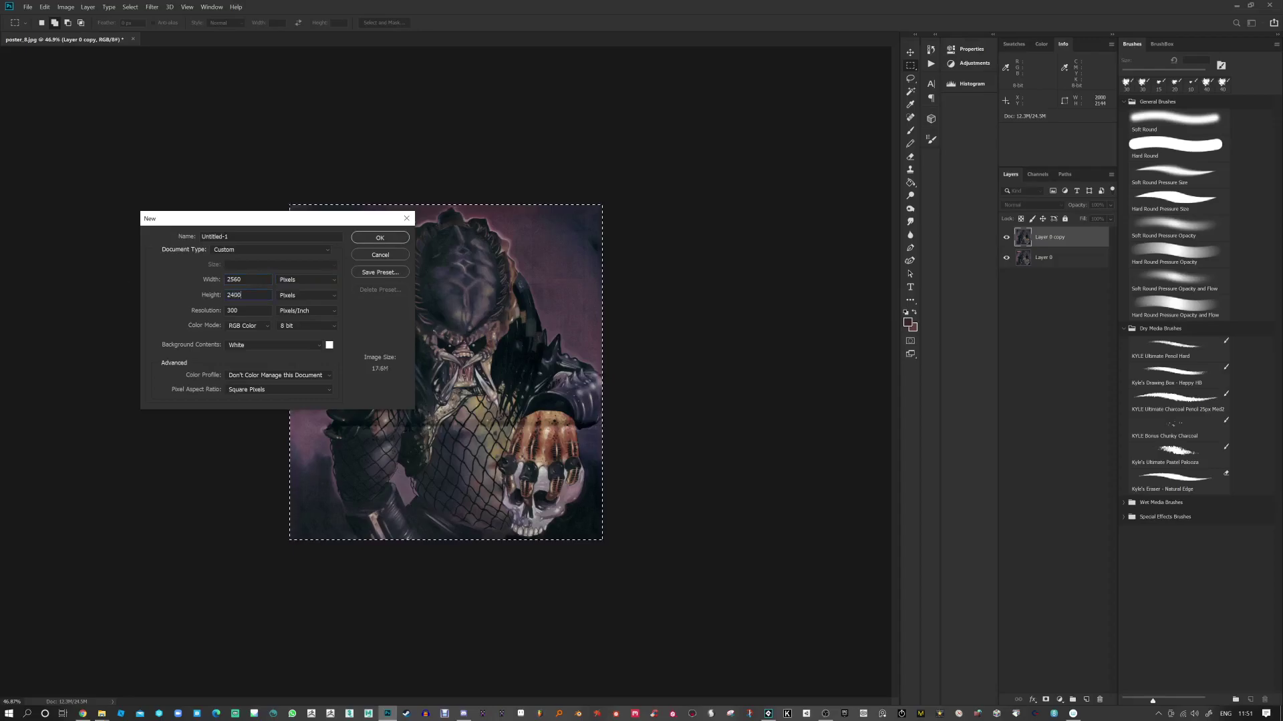
click(201, 302)
text(1600)
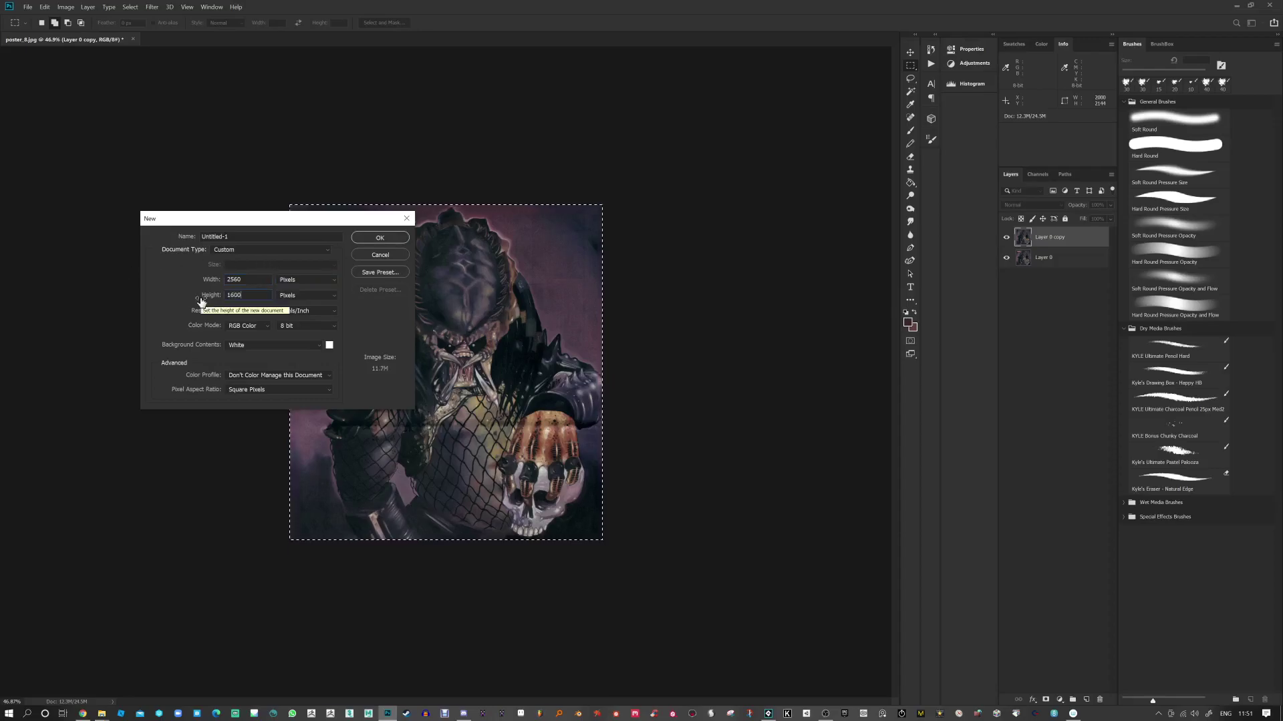
click(380, 238)
Step: Paste the copied artwork and scale it to about 75% with Bilinear interpolation, centred and filling the canvas height
key(ctrl+v)
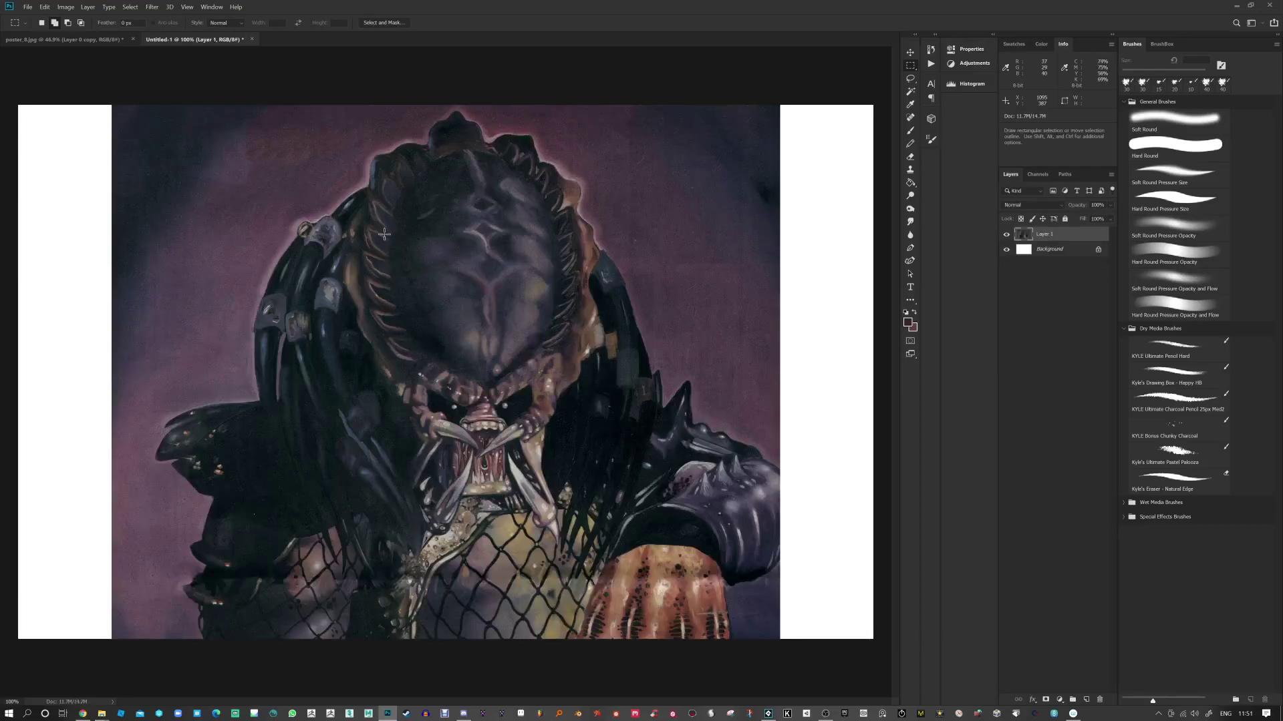
key(ctrl+t)
key(ctrl+0)
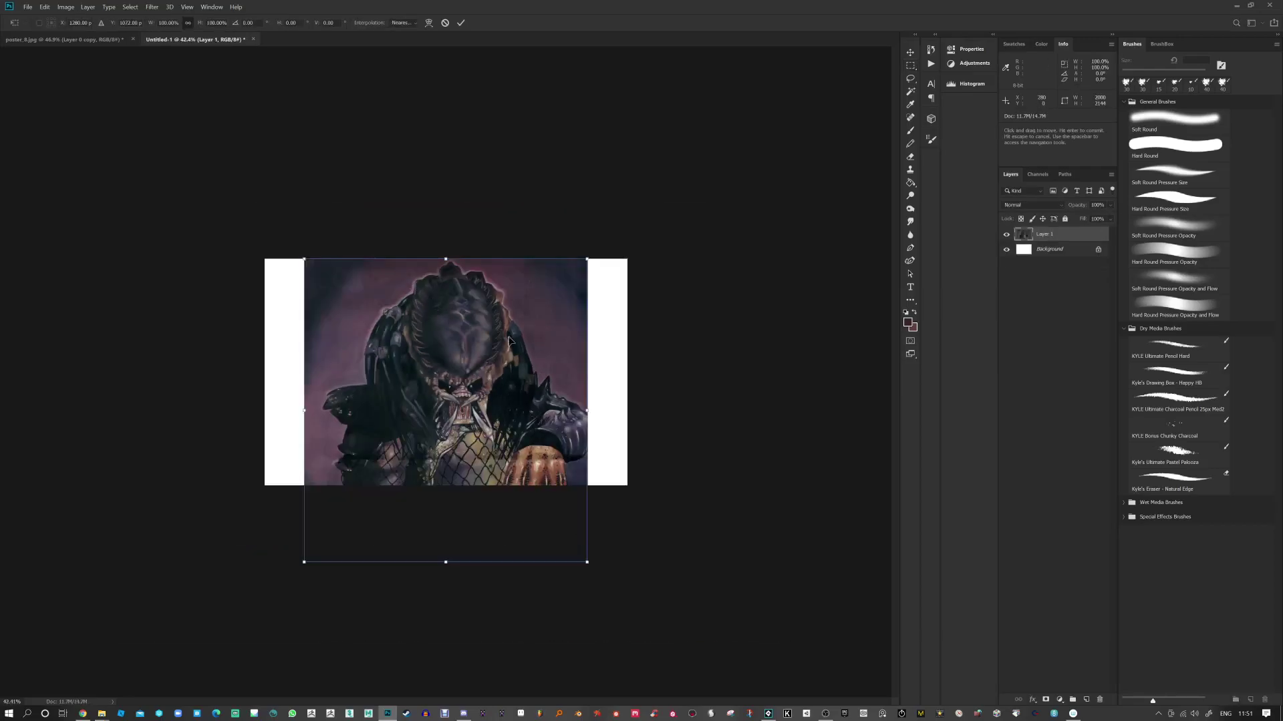
click(404, 22)
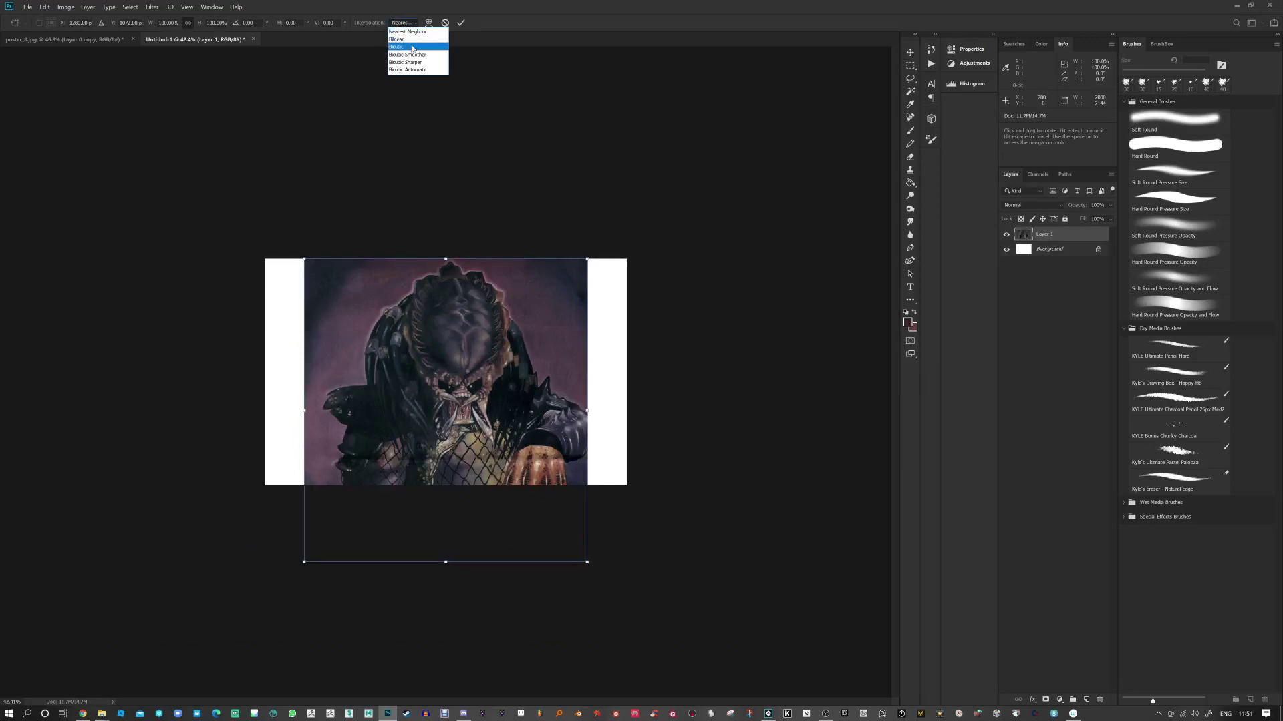
click(411, 40)
drag(586, 559, 542, 477)
drag(427, 411, 429, 368)
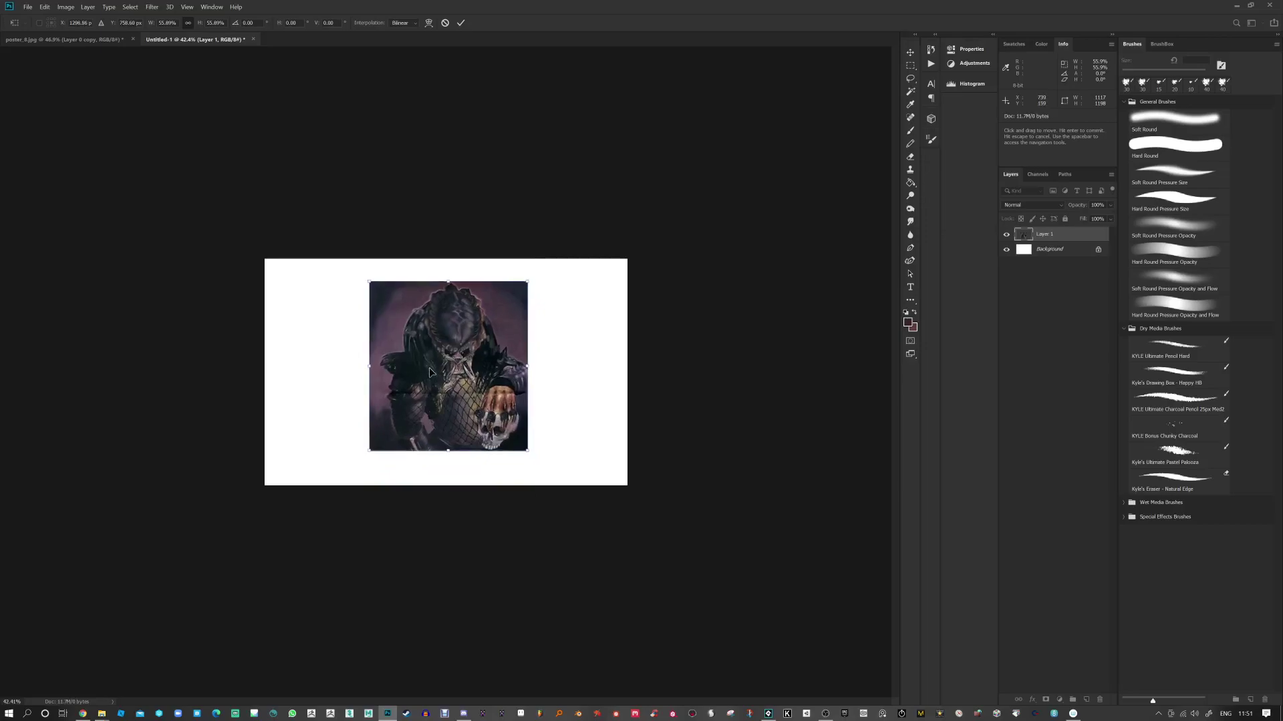
scroll(429, 368, up, 2)
scroll(531, 475, up, 1)
drag(590, 511, 639, 564)
drag(527, 440, 536, 460)
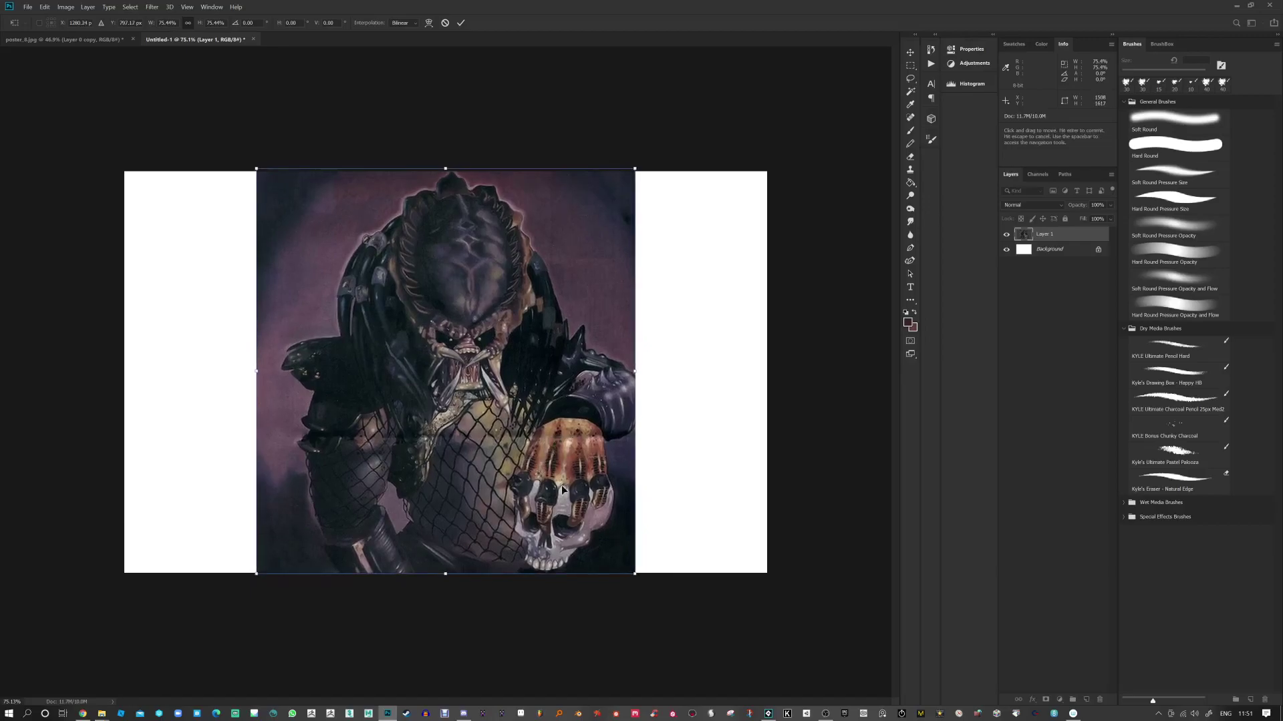
key(Return)
Step: Unlock the background layer and cover both white side areas with duplicates of the artwork layer, mirroring the left one horizontally
key(m)
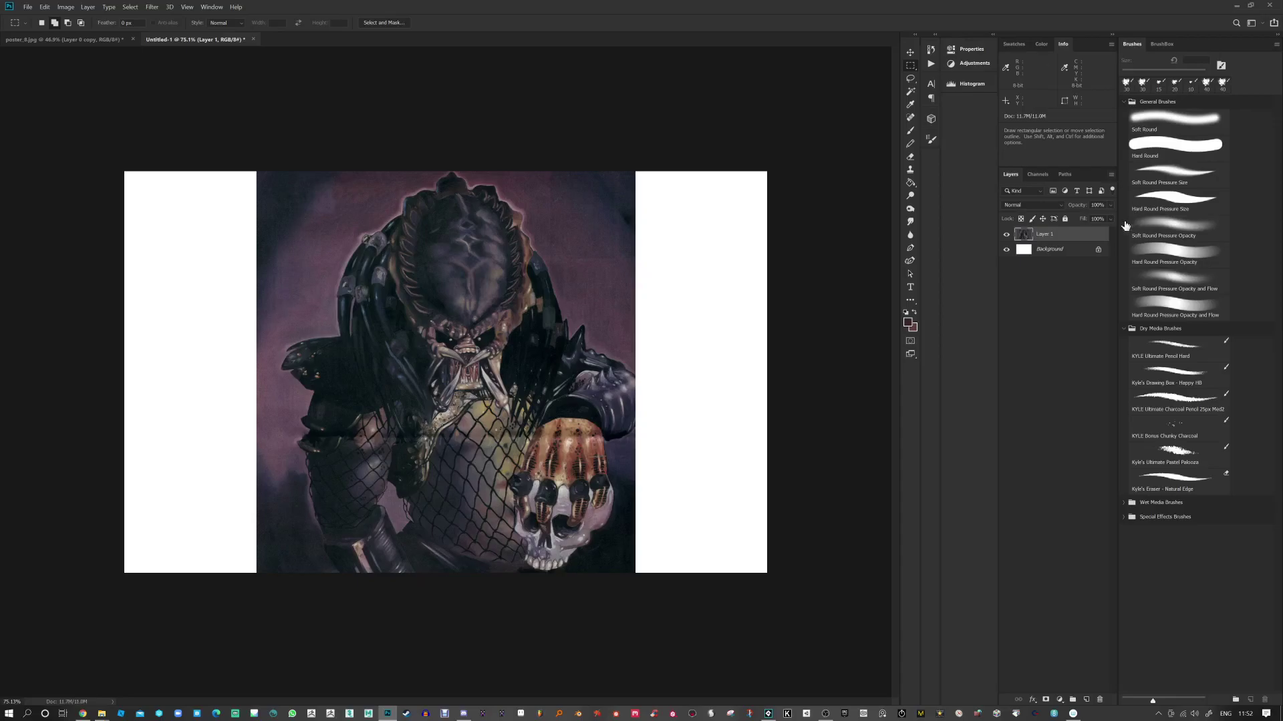
click(1096, 249)
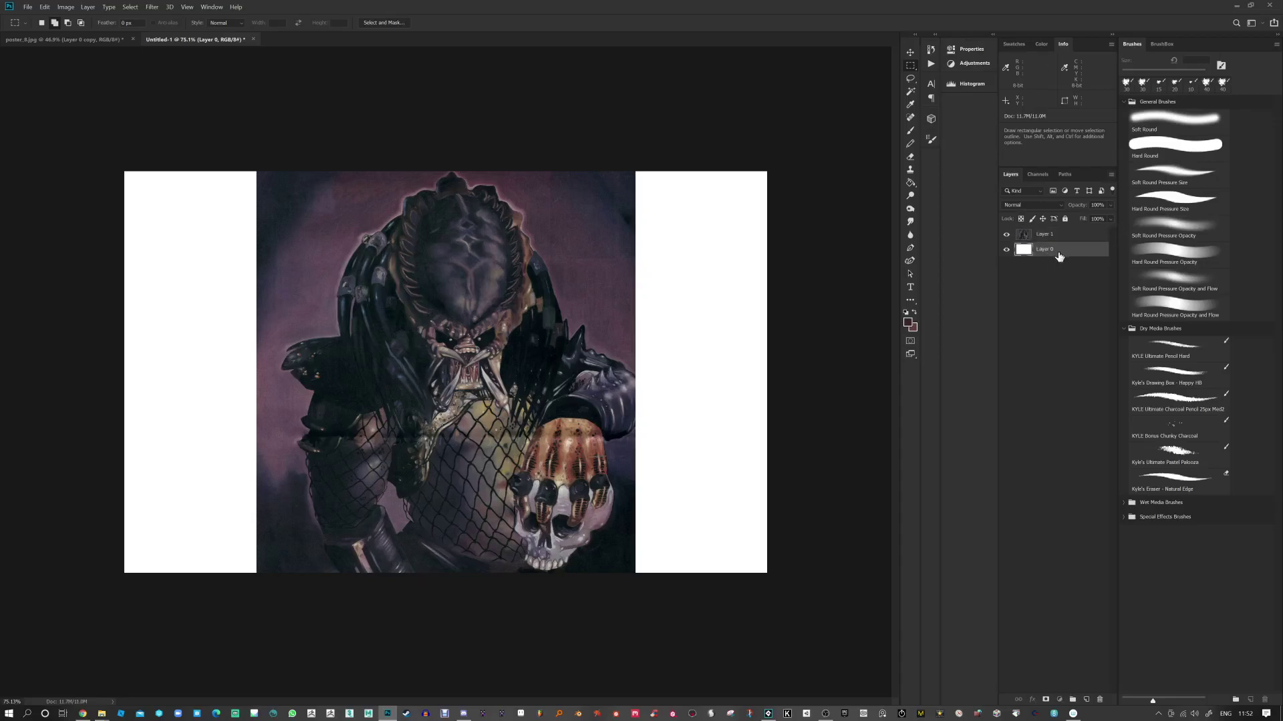
drag(1055, 235, 1087, 700)
click(910, 52)
drag(320, 372, 257, 438)
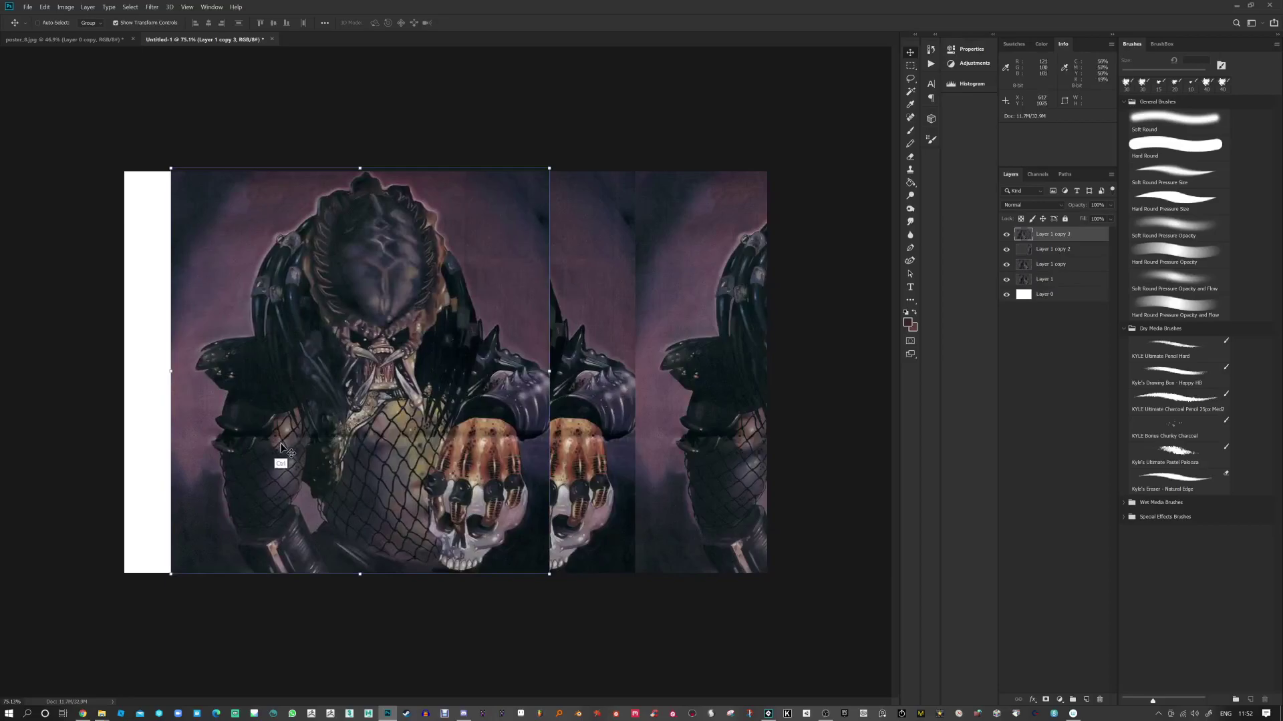
key(ctrl+h)
drag(481, 398, 185, 416)
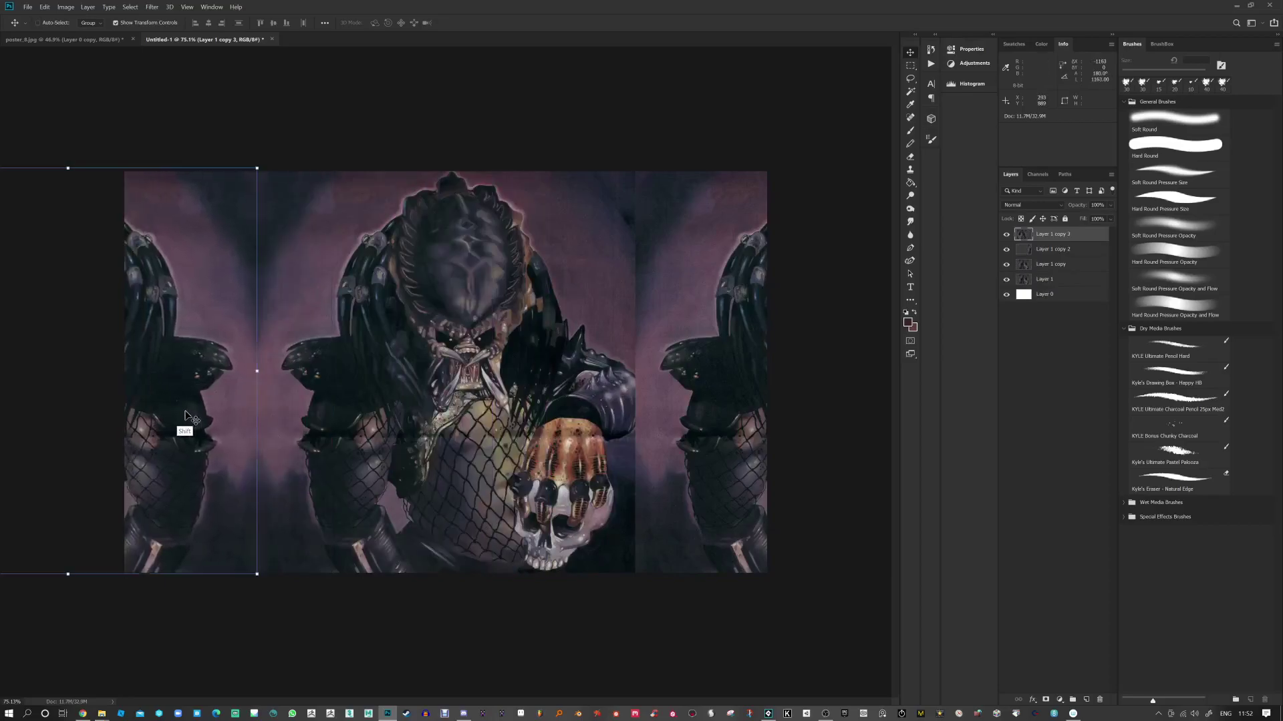
Step: Merge the artwork, its duplicates and the white base into one layer with Merge Visible
shift+click(1054, 280)
right_click(1054, 280)
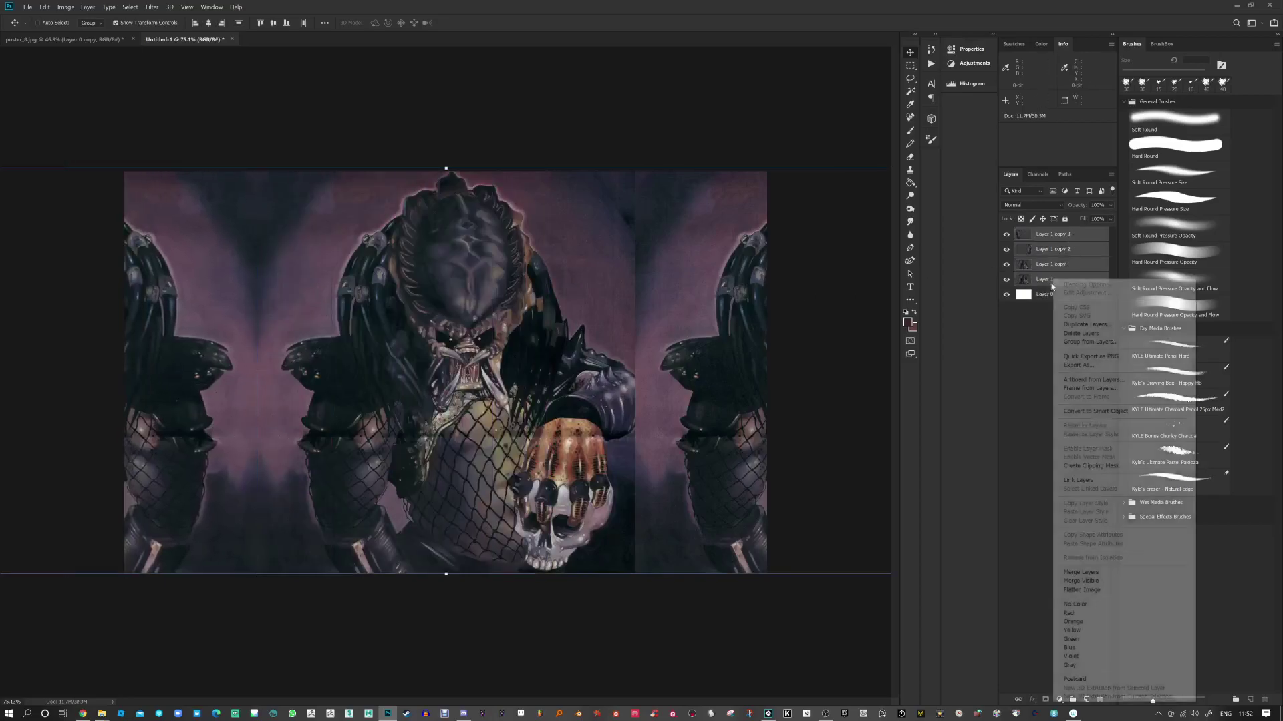
click(1111, 574)
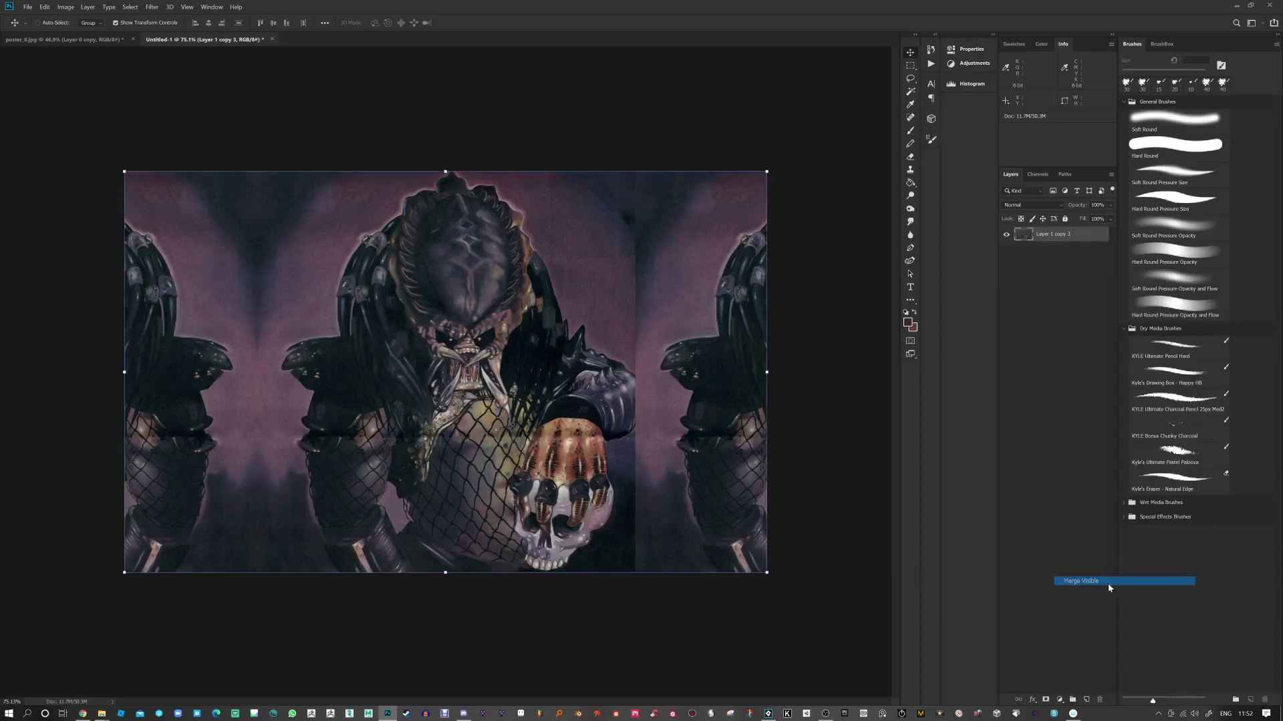
Step: Heal the vertical seams on both sides of the central figure with the Spot Healing Brush
click(910, 121)
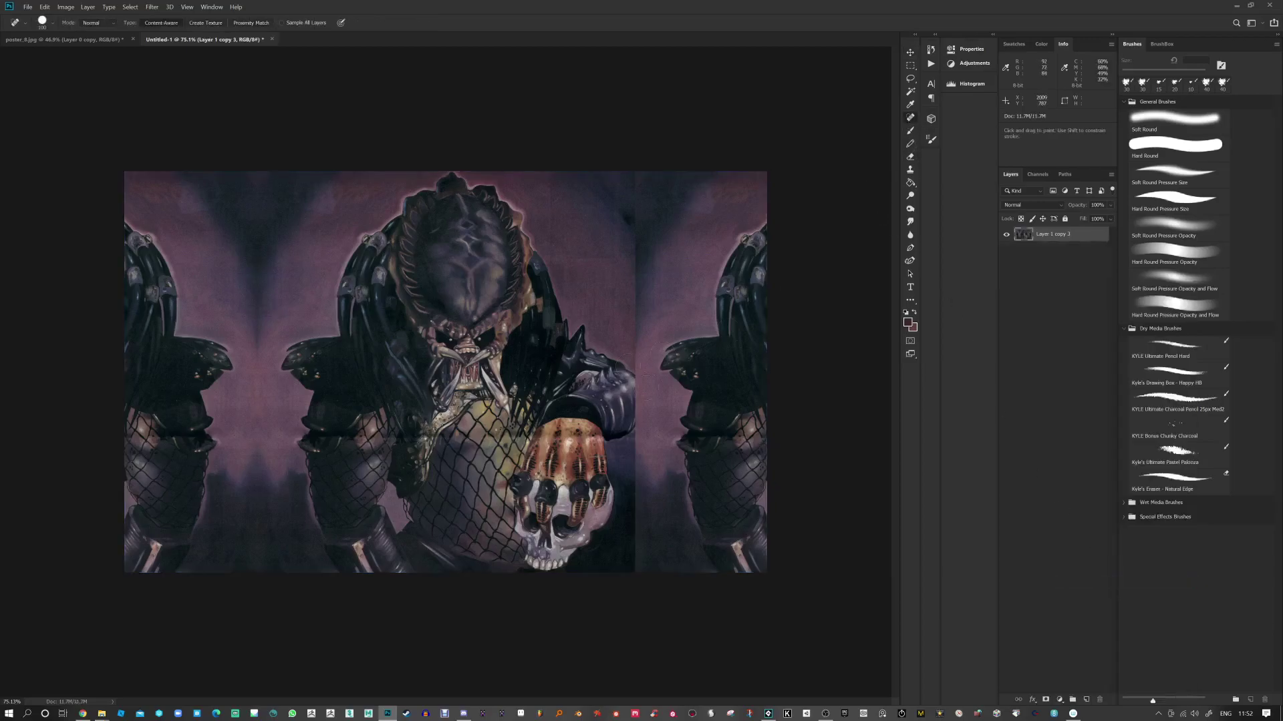
mouse_move(638, 401)
mouse_down()
mouse_move(684, 395)
mouse_move(636, 372)
mouse_move(644, 409)
mouse_up()
drag(634, 356, 635, 248)
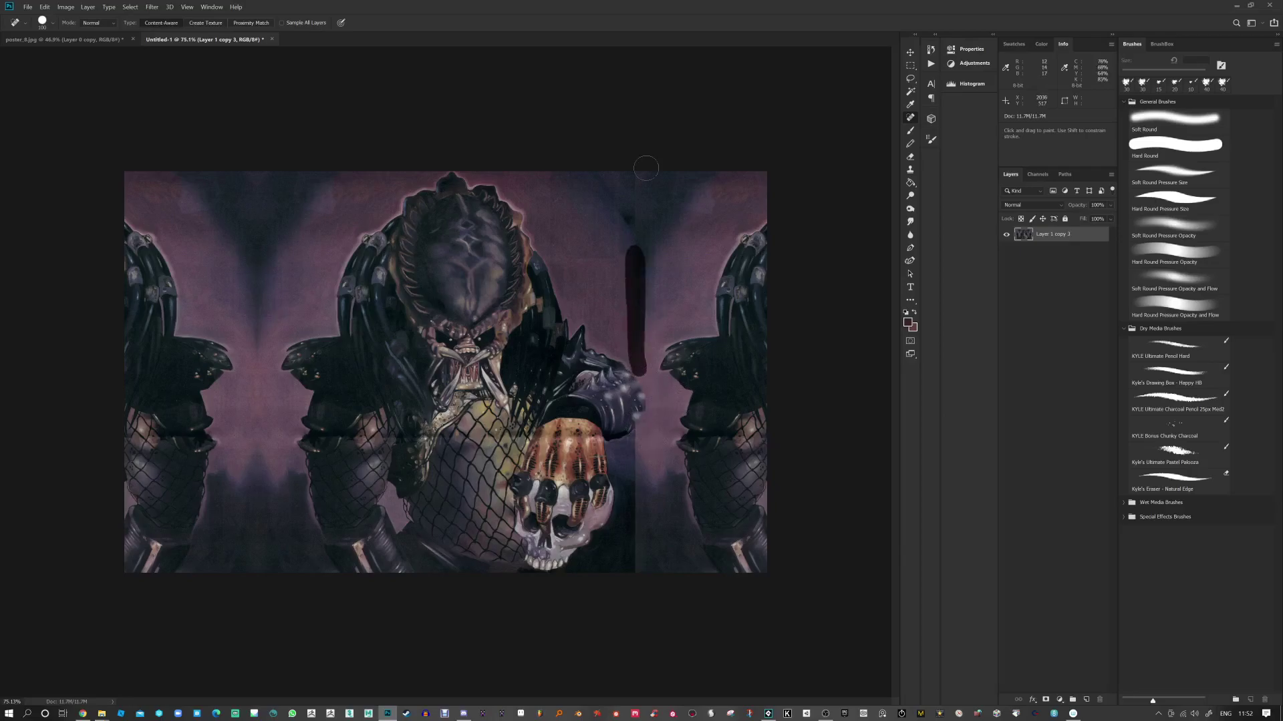
drag(641, 314, 635, 164)
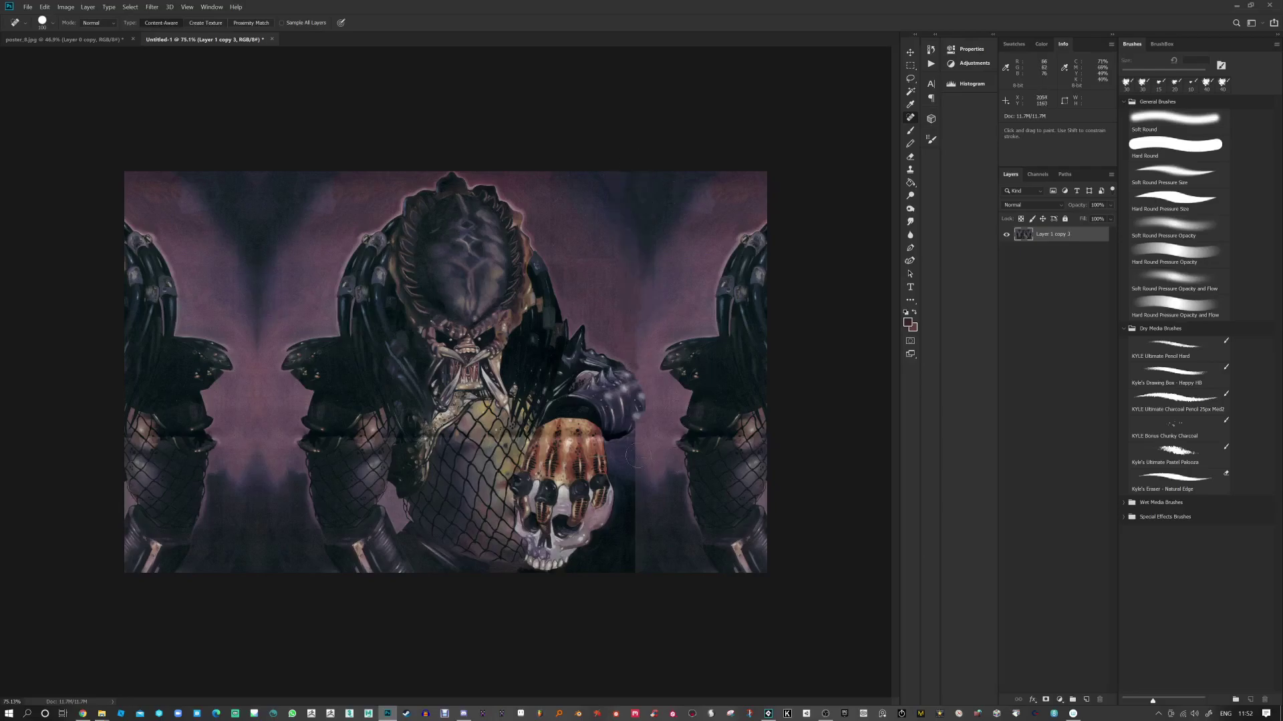
drag(635, 440, 643, 583)
mouse_move(635, 441)
mouse_down()
mouse_move(665, 509)
mouse_move(636, 461)
mouse_move(662, 468)
mouse_move(667, 493)
mouse_move(655, 474)
mouse_move(642, 562)
mouse_up()
drag(260, 362, 255, 320)
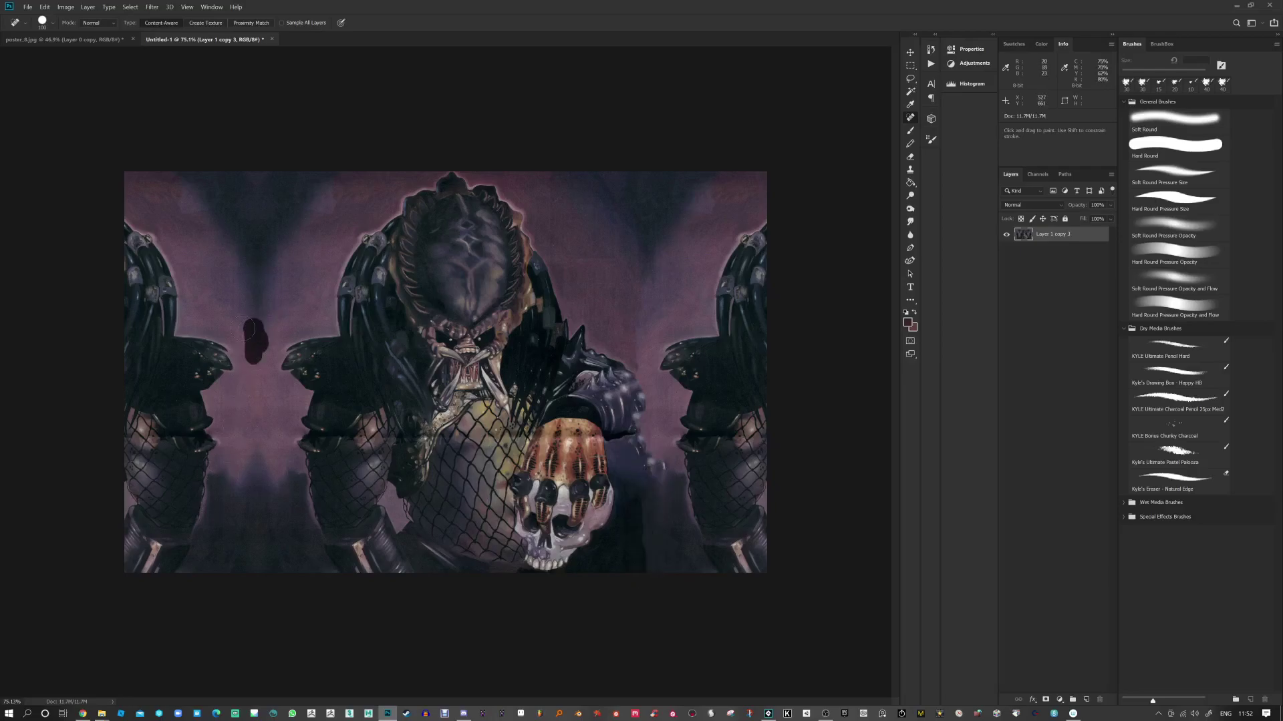
Step: Paint over the duplicated figure on the canvas's left side in sampled purple, using a 200 px charcoal brush at 100% flow
click(911, 132)
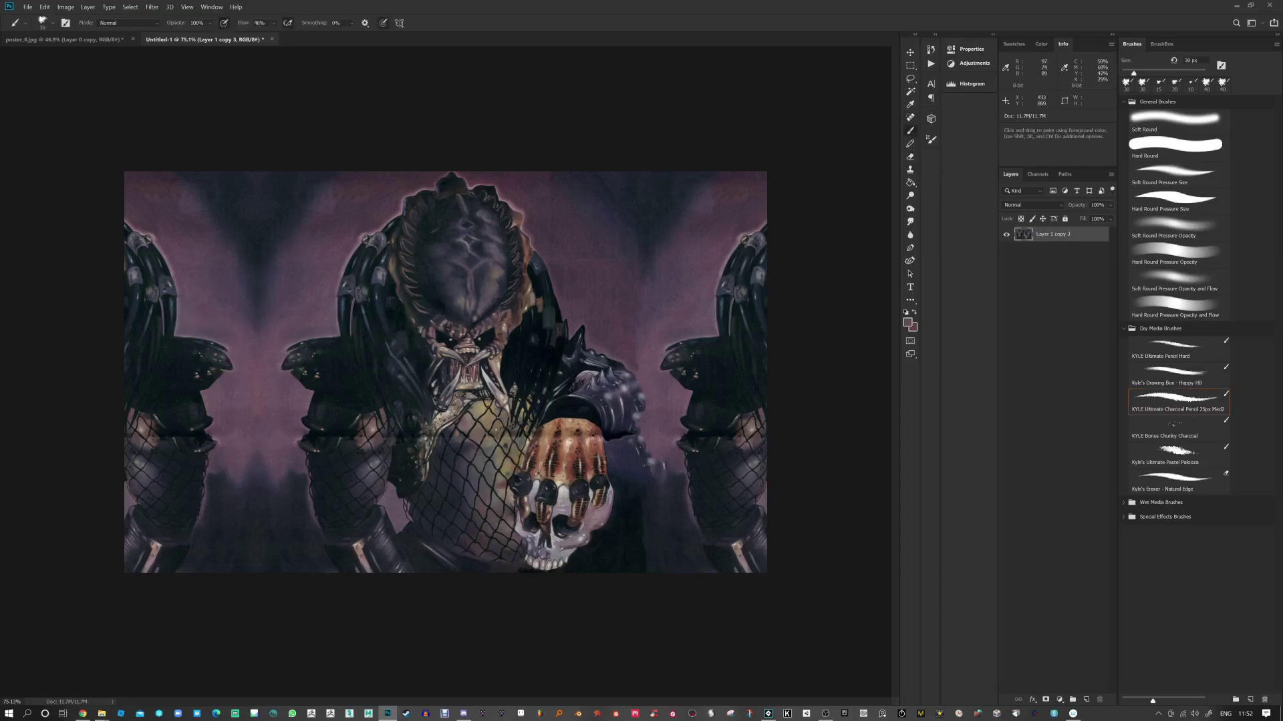
key(shift+0)
mouse_move(218, 344)
mouse_down()
mouse_move(198, 383)
mouse_move(213, 367)
mouse_move(209, 331)
mouse_move(199, 344)
mouse_move(183, 289)
mouse_move(164, 403)
mouse_move(142, 431)
mouse_move(124, 276)
mouse_move(123, 335)
mouse_up()
key(bracketright)
key(bracketright)
key(bracketright)
key(bracketright)
alt+click(187, 238)
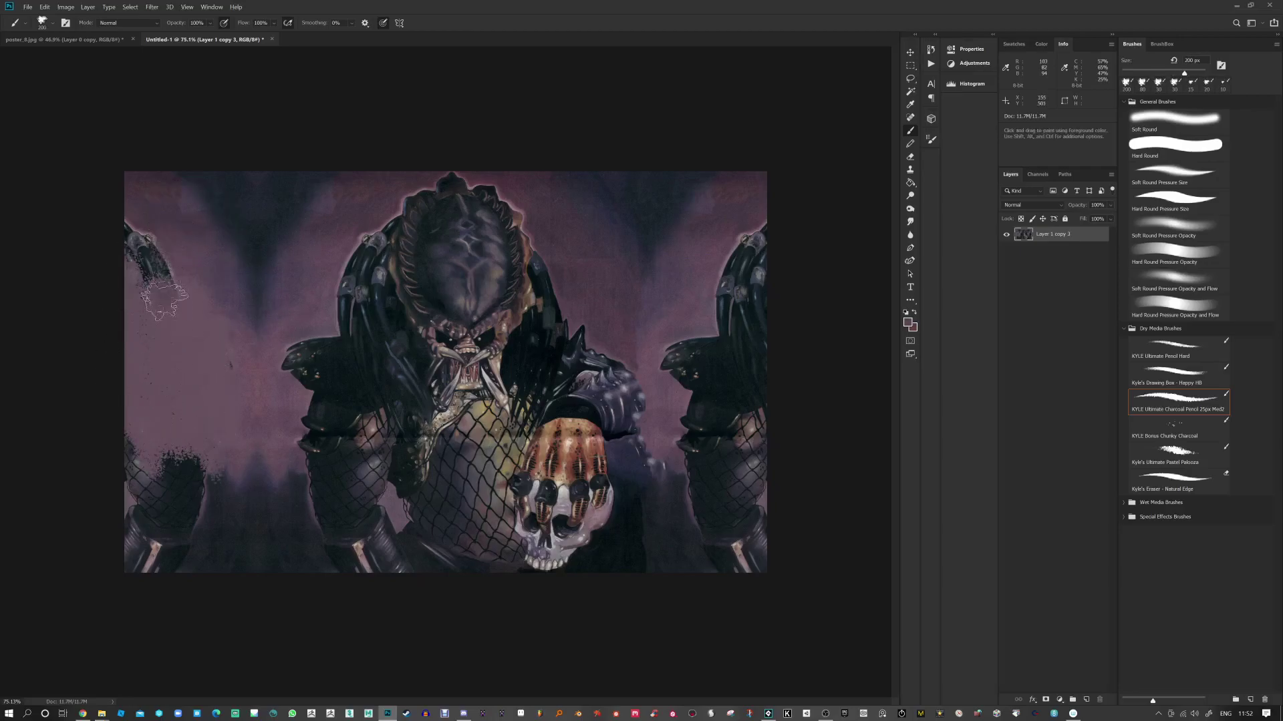
drag(161, 296, 122, 214)
Step: Paint over the remaining duplicated arm in the canvas's lower left with background tones sampled nearby
alt+click(223, 498)
mouse_move(220, 498)
mouse_down()
mouse_move(172, 505)
mouse_move(136, 551)
mouse_move(119, 456)
mouse_up()
alt+click(252, 469)
mouse_move(238, 483)
mouse_down()
mouse_move(200, 505)
mouse_move(196, 445)
mouse_move(165, 478)
mouse_move(125, 442)
mouse_up()
alt+click(253, 461)
mouse_move(211, 476)
mouse_down()
mouse_move(200, 502)
mouse_move(154, 500)
mouse_move(106, 437)
mouse_up()
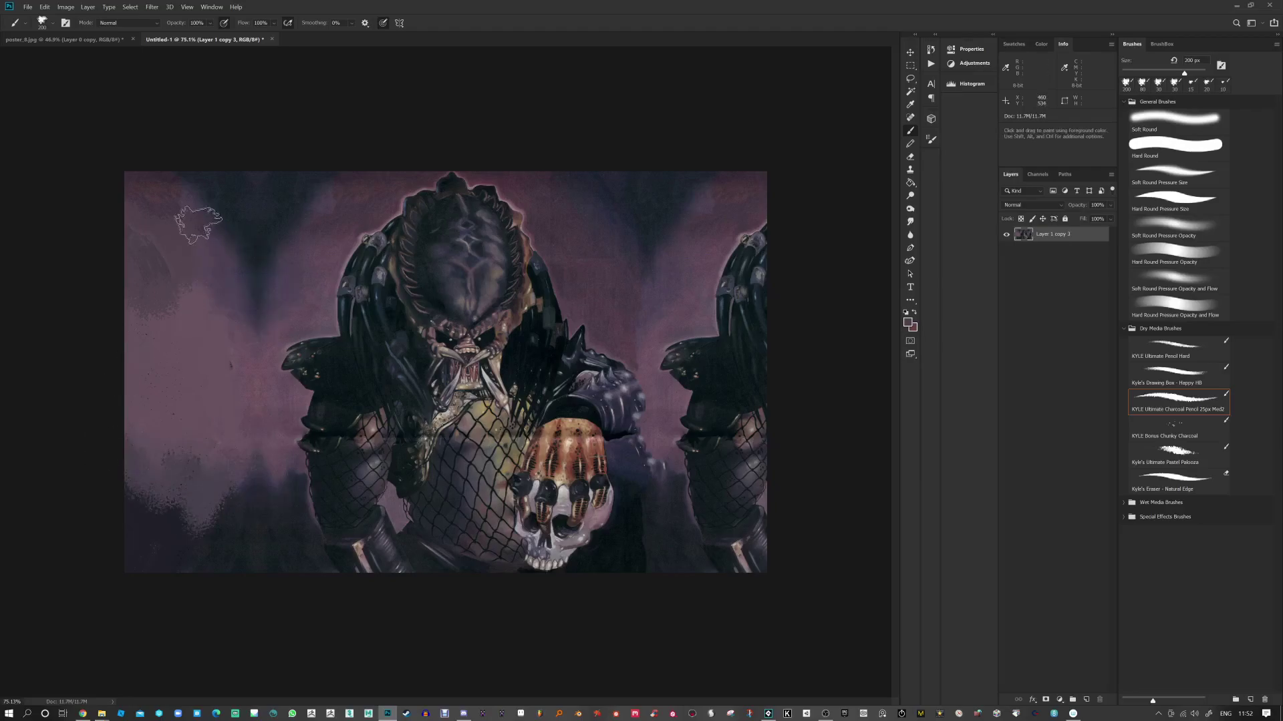
Step: Rework the upper-left background with sampled dark and purple tones, softening the transition into the lighter patch
alt+click(290, 277)
mouse_move(259, 319)
mouse_down()
mouse_move(234, 250)
mouse_move(148, 288)
mouse_move(210, 208)
mouse_move(220, 223)
mouse_move(144, 193)
mouse_move(119, 199)
mouse_move(100, 283)
mouse_move(158, 251)
mouse_move(158, 224)
mouse_up()
alt+click(225, 189)
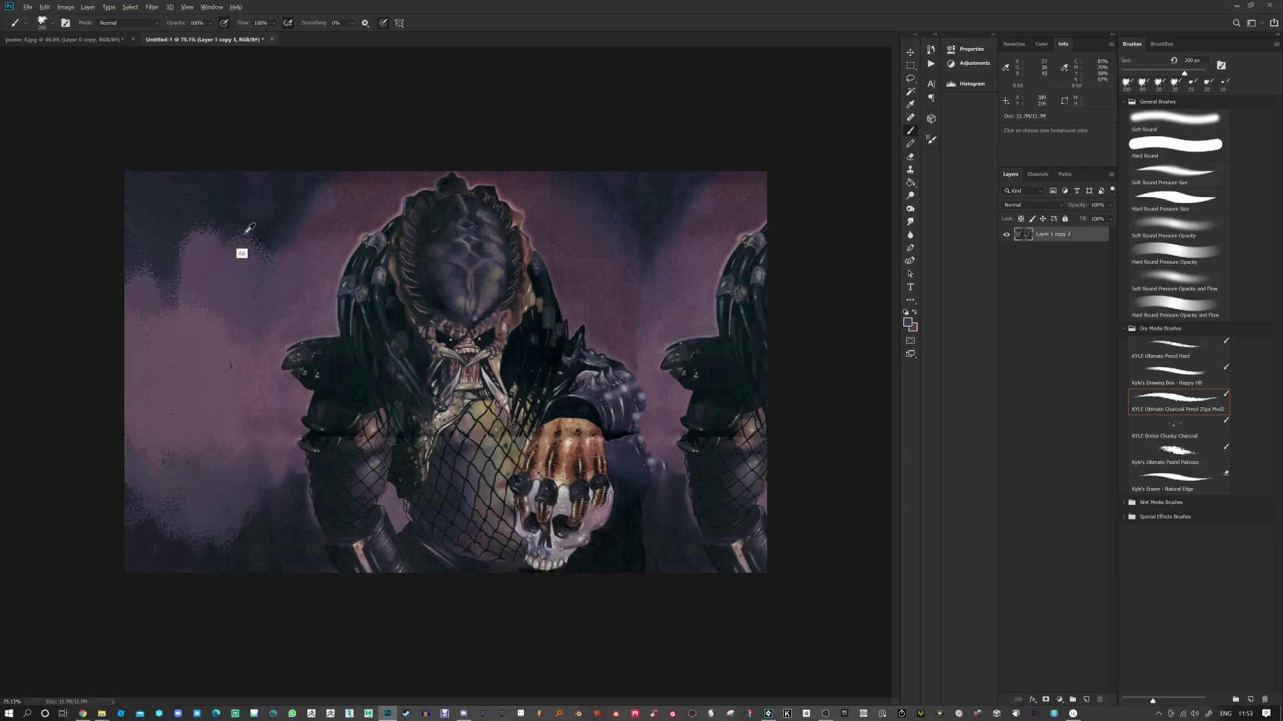
mouse_move(264, 252)
mouse_down()
mouse_move(163, 243)
mouse_move(123, 281)
mouse_up()
alt+click(201, 320)
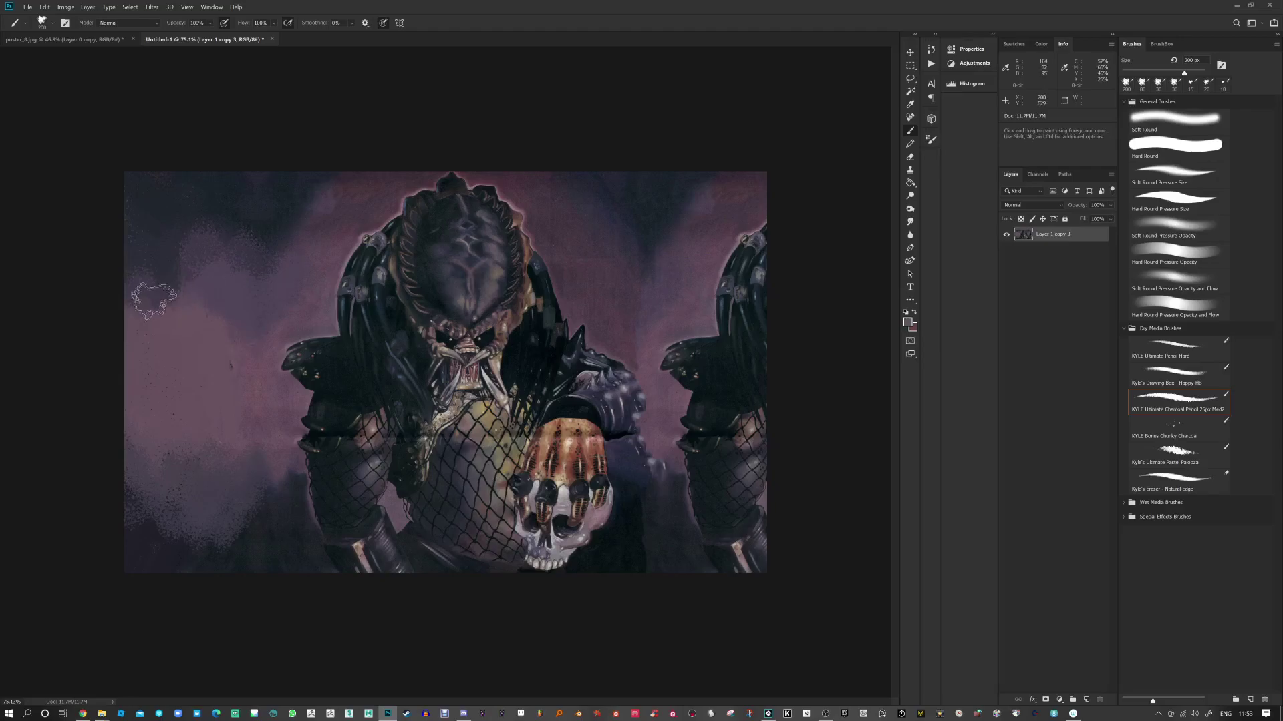
Step: Paint over the duplicated figure on the canvas's right side with purple and dark tones sampled from the surrounding background
alt+click(600, 254)
mouse_move(565, 214)
mouse_down()
mouse_move(628, 259)
mouse_move(706, 192)
mouse_move(700, 233)
mouse_move(723, 245)
mouse_move(762, 210)
mouse_move(632, 325)
mouse_move(709, 244)
mouse_move(743, 259)
mouse_move(740, 300)
mouse_up()
alt+click(673, 335)
alt+click(658, 339)
drag(676, 354, 690, 366)
mouse_move(702, 304)
mouse_down()
mouse_move(732, 344)
mouse_move(763, 340)
mouse_move(733, 328)
mouse_move(691, 398)
mouse_move(717, 396)
mouse_move(747, 428)
mouse_move(776, 406)
mouse_move(693, 449)
mouse_move(676, 431)
mouse_move(703, 469)
mouse_move(747, 430)
mouse_move(782, 454)
mouse_move(697, 521)
mouse_move(713, 558)
mouse_move(737, 563)
mouse_move(756, 559)
mouse_move(781, 507)
mouse_move(738, 586)
mouse_move(690, 450)
mouse_move(704, 524)
mouse_move(735, 511)
mouse_up()
alt+click(676, 446)
alt+click(688, 466)
alt+click(691, 441)
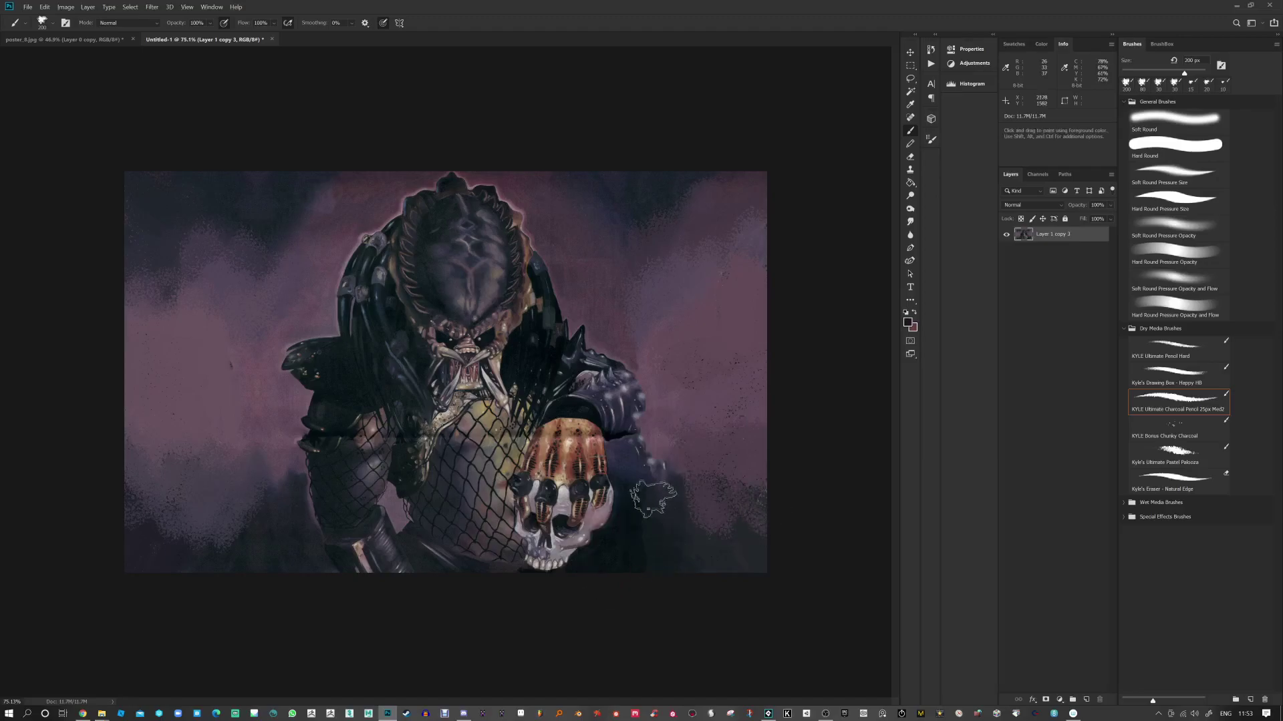
Step: Reduce the brush to 50 px and clean up the healing artefacts around the armoured elbow above the skull
alt+click(666, 448)
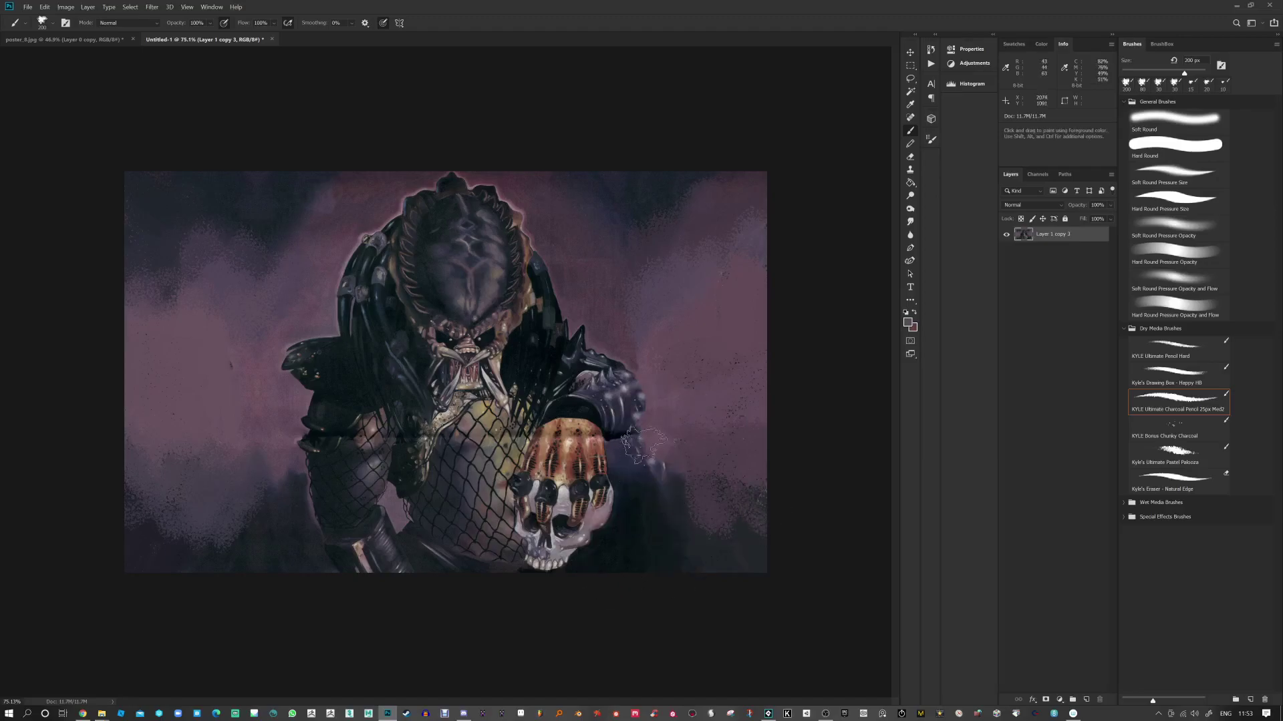
key(bracketleft)
key(bracketleft)
key(bracketleft)
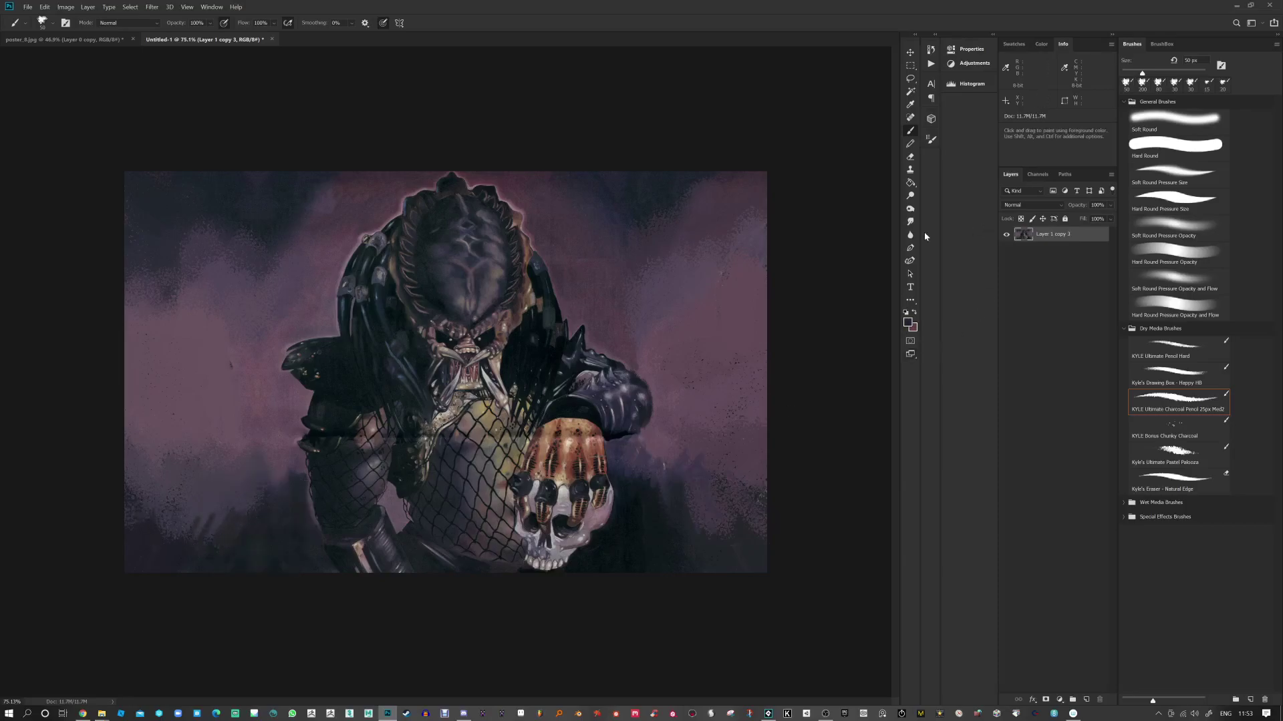
Step: Brighten the image with Levels, setting the input black point to 12 and the white point to 143
key(ctrl+l)
drag(769, 273, 648, 274)
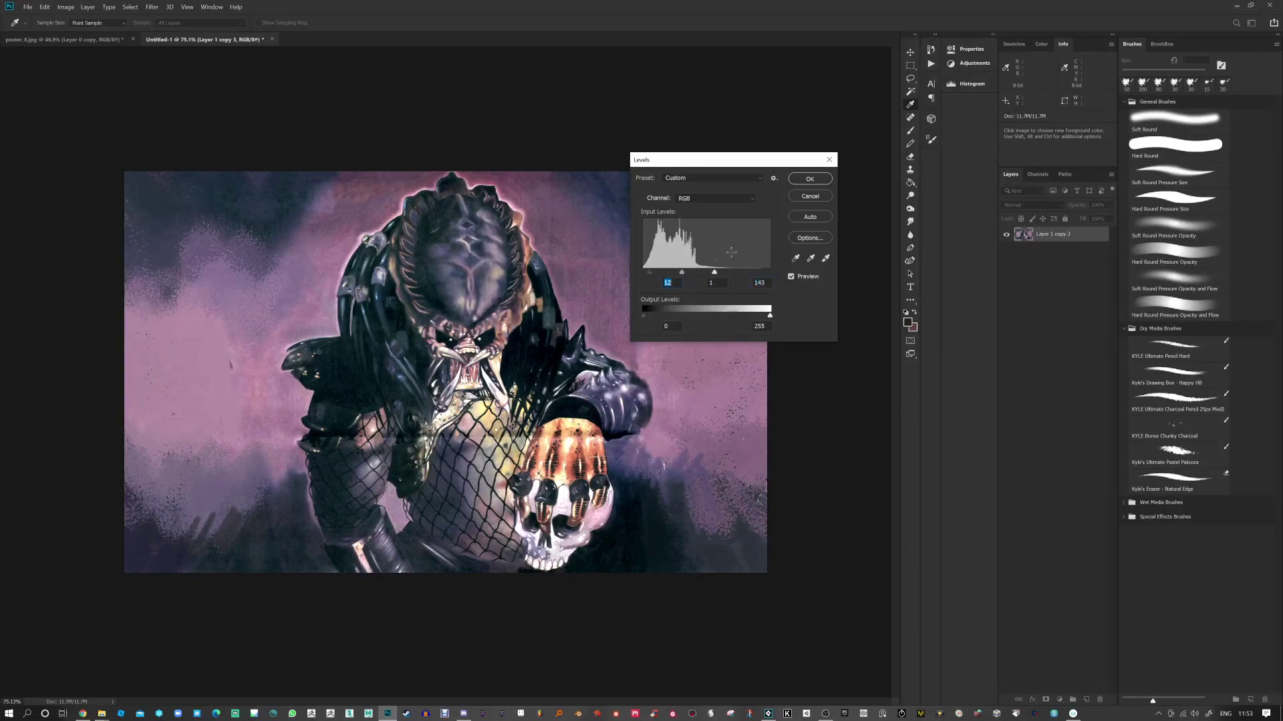
click(810, 179)
Step: Blend the rough edges of the painted background around the figure with the Smudge tool
key(b)
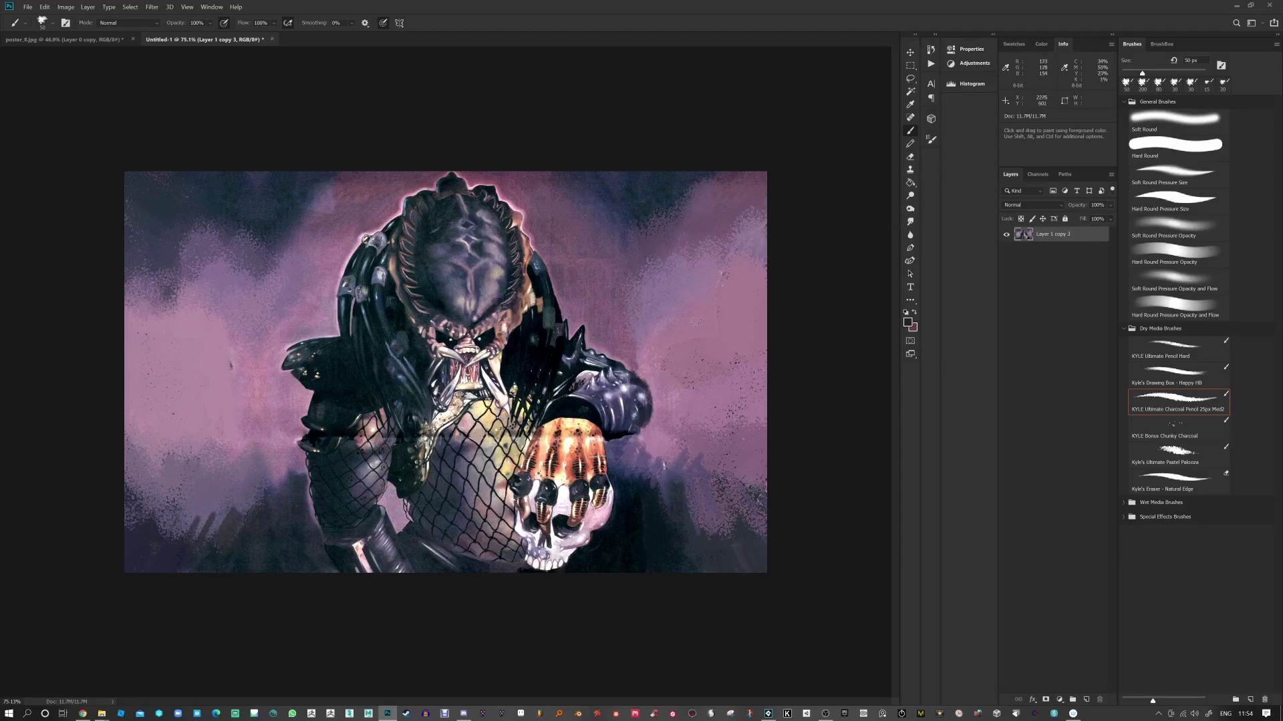
click(909, 221)
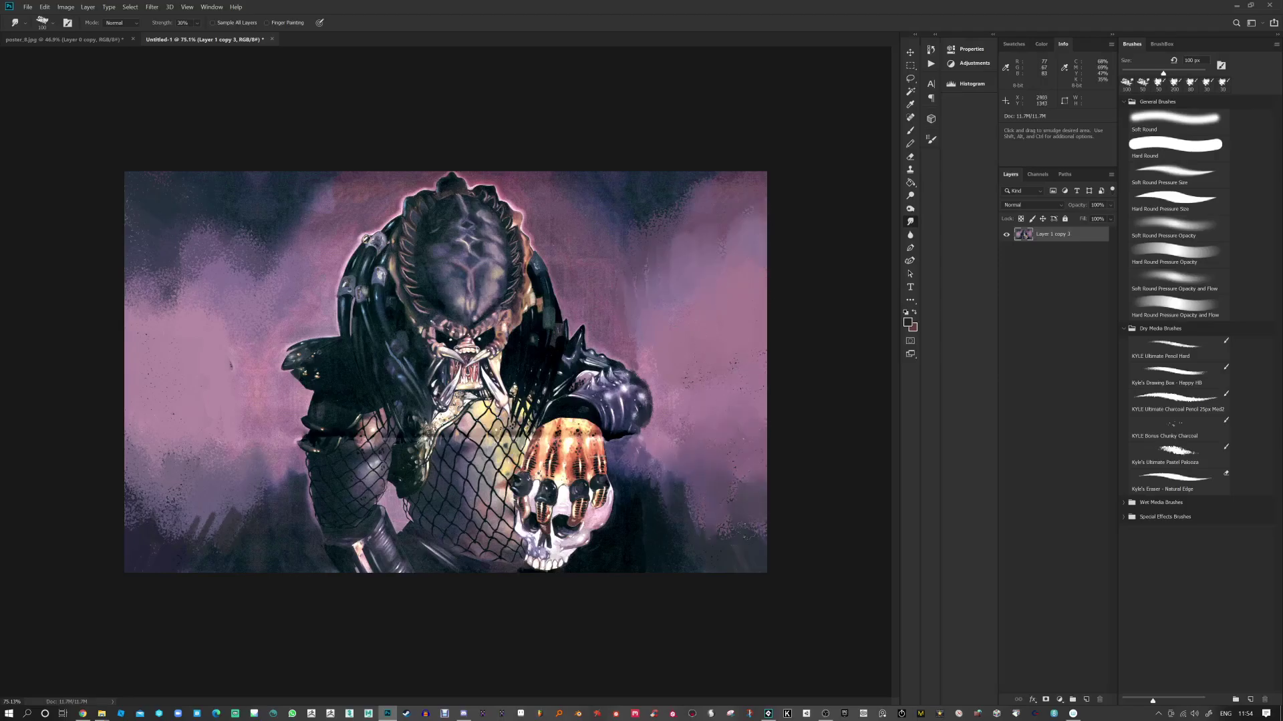
mouse_move(202, 526)
mouse_down()
mouse_move(130, 506)
mouse_move(214, 524)
mouse_move(250, 481)
mouse_move(174, 491)
mouse_move(220, 478)
mouse_move(237, 434)
mouse_move(267, 438)
mouse_up()
mouse_move(180, 299)
mouse_down()
mouse_move(162, 295)
mouse_move(217, 230)
mouse_move(244, 261)
mouse_move(331, 184)
mouse_up()
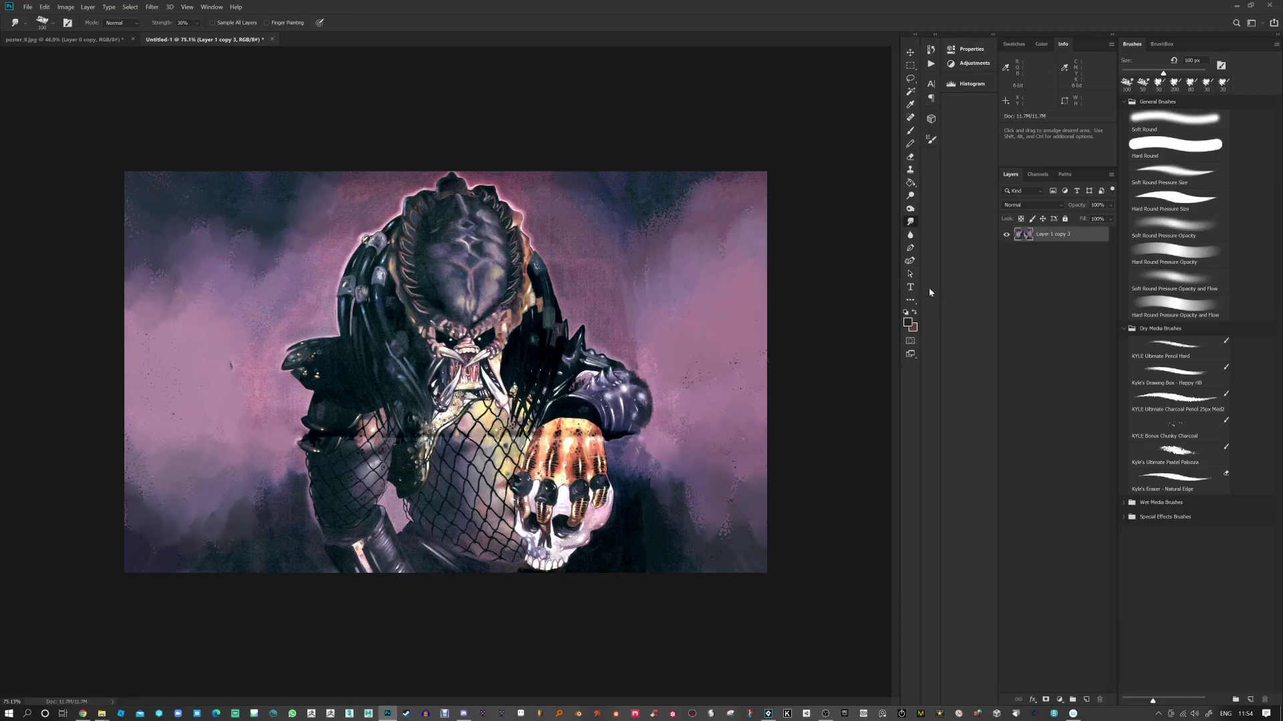
Step: Save the image as a JPEG named PredatorPoster_processed1 in the CommodoreFormat folder, accepting the JPEG options
key(ctrl+shift+s)
click(281, 594)
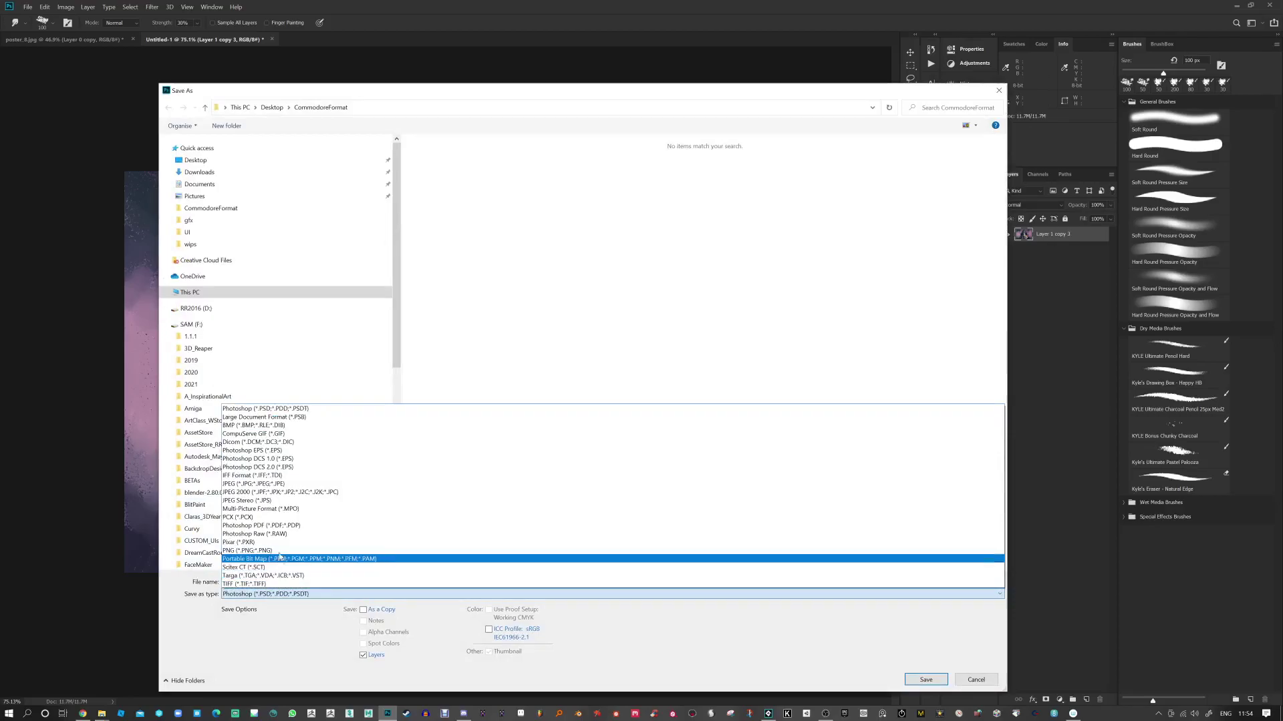
click(269, 484)
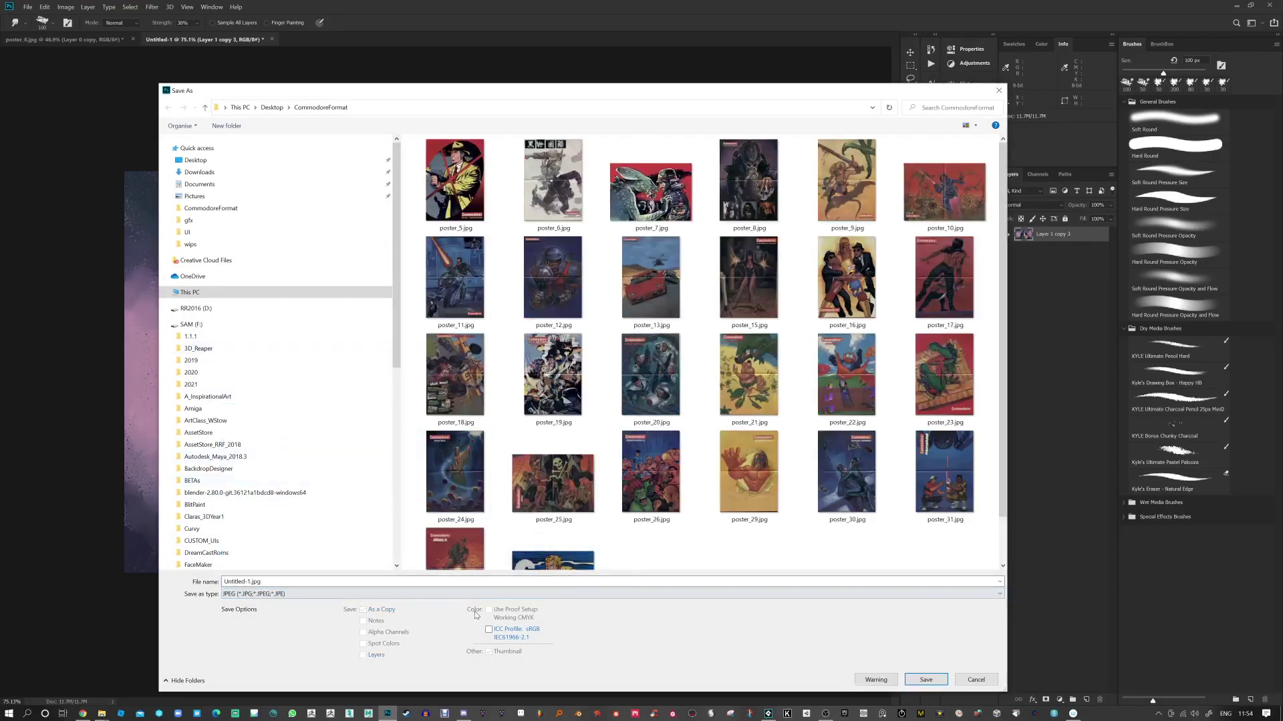
double_click(487, 581)
text(PredatorPoster_processed1)
key(Return)
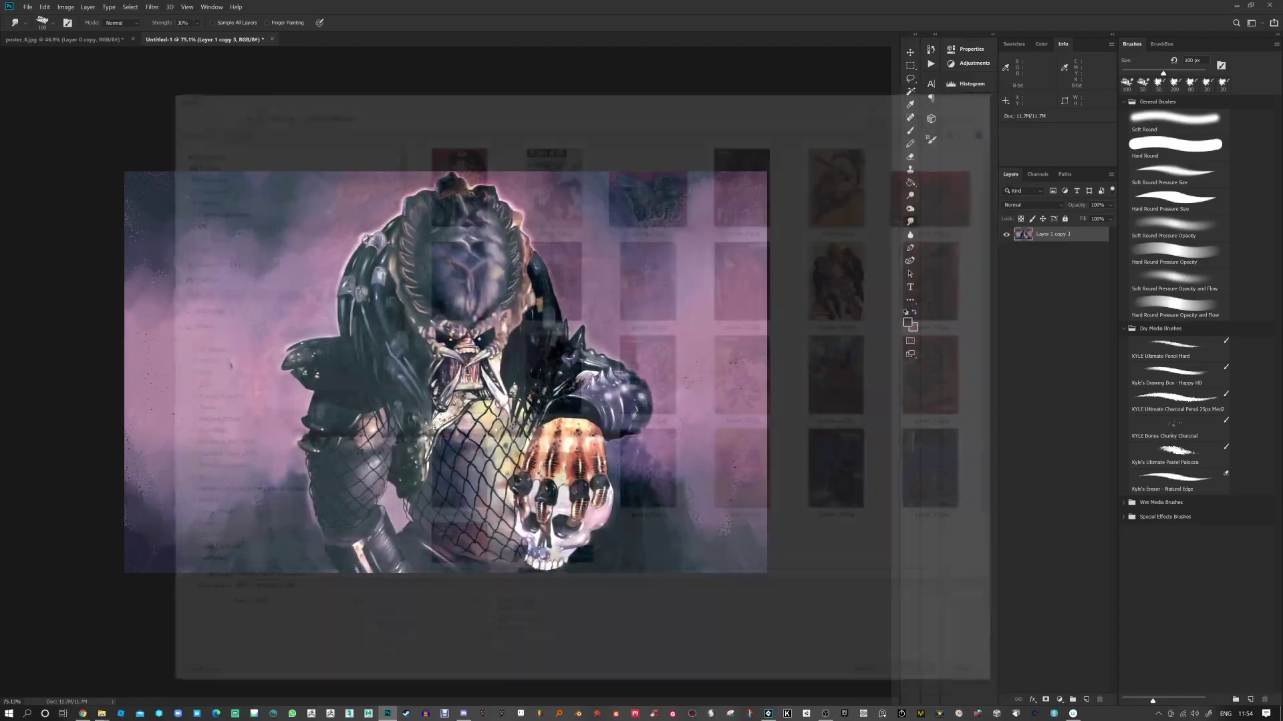
click(578, 147)
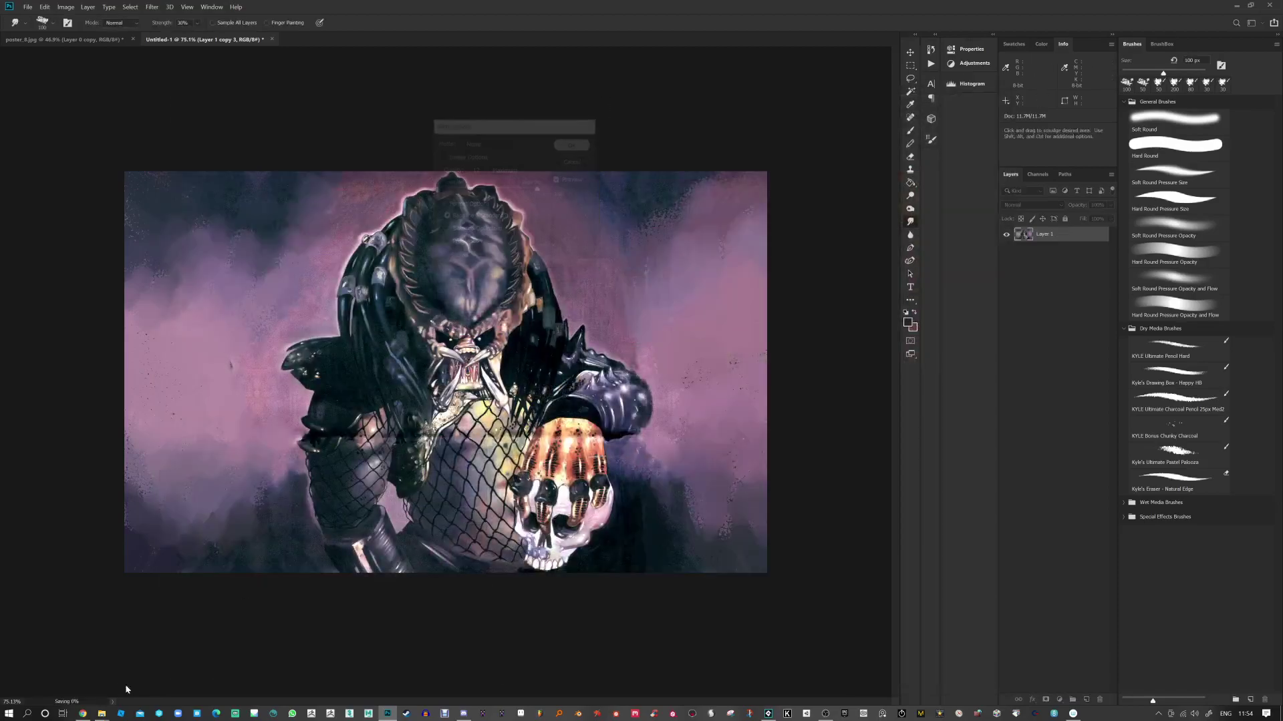
Step: Switch to File Explorer, extract BackdropDesigner_1_16.zip in the BackdropDesigner Builds folder to its own folder and launch Backdrop Designer from it
mouse_move(101, 712)
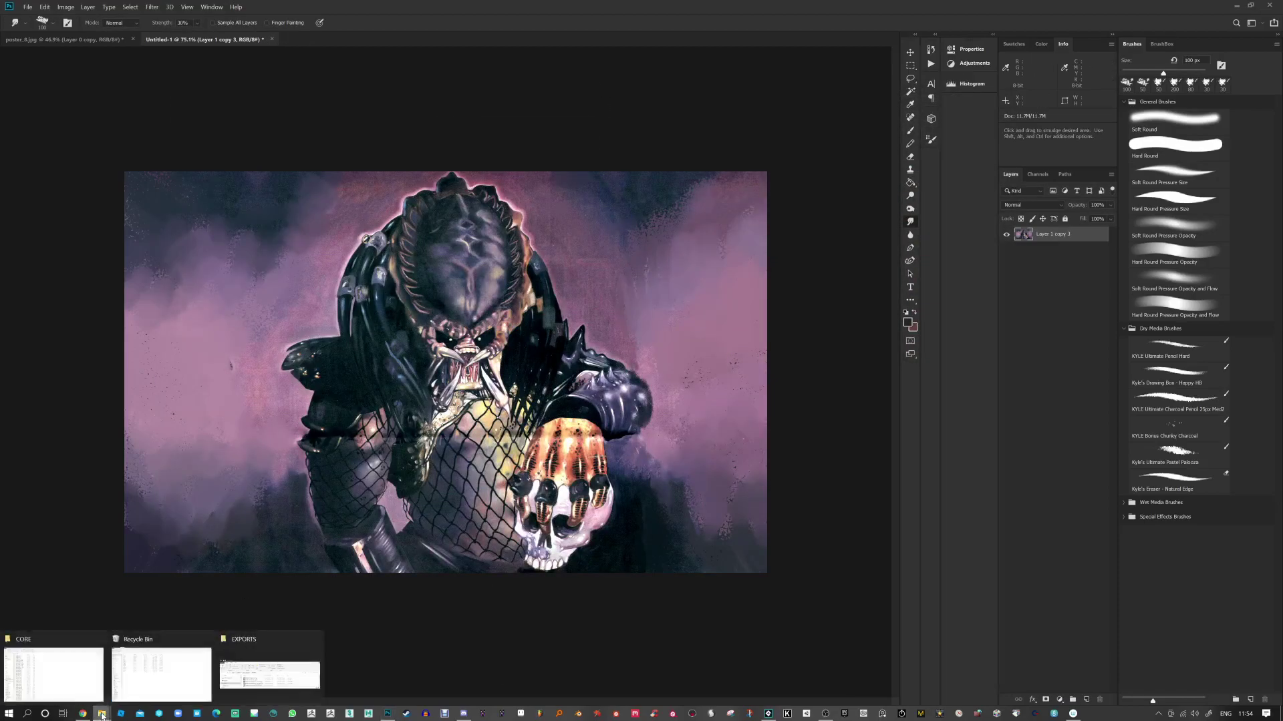
click(85, 680)
click(129, 78)
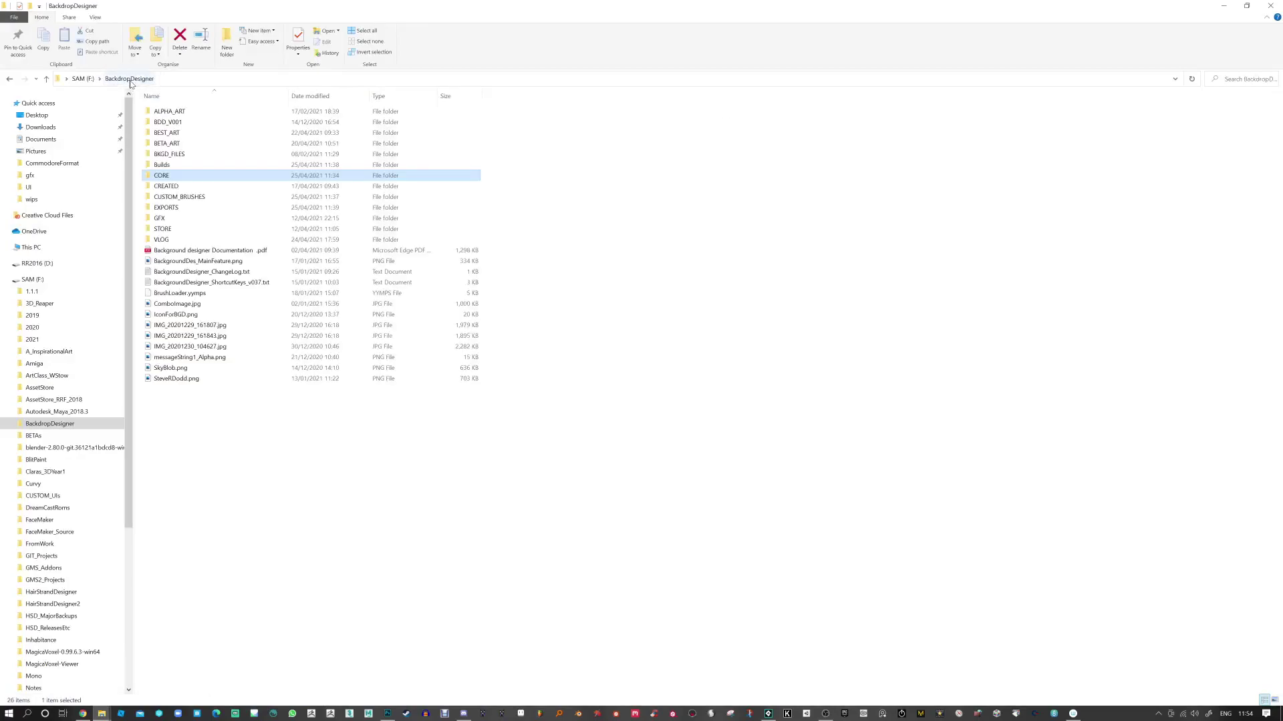
double_click(170, 166)
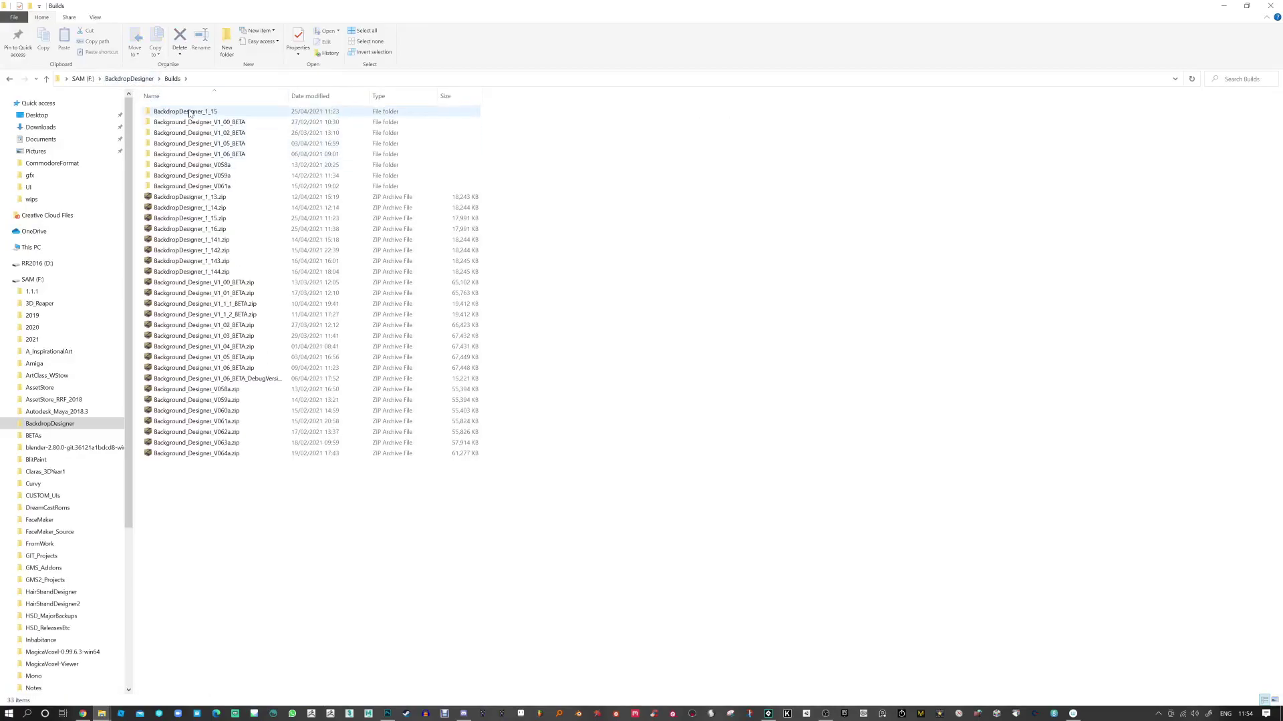
right_click(203, 229)
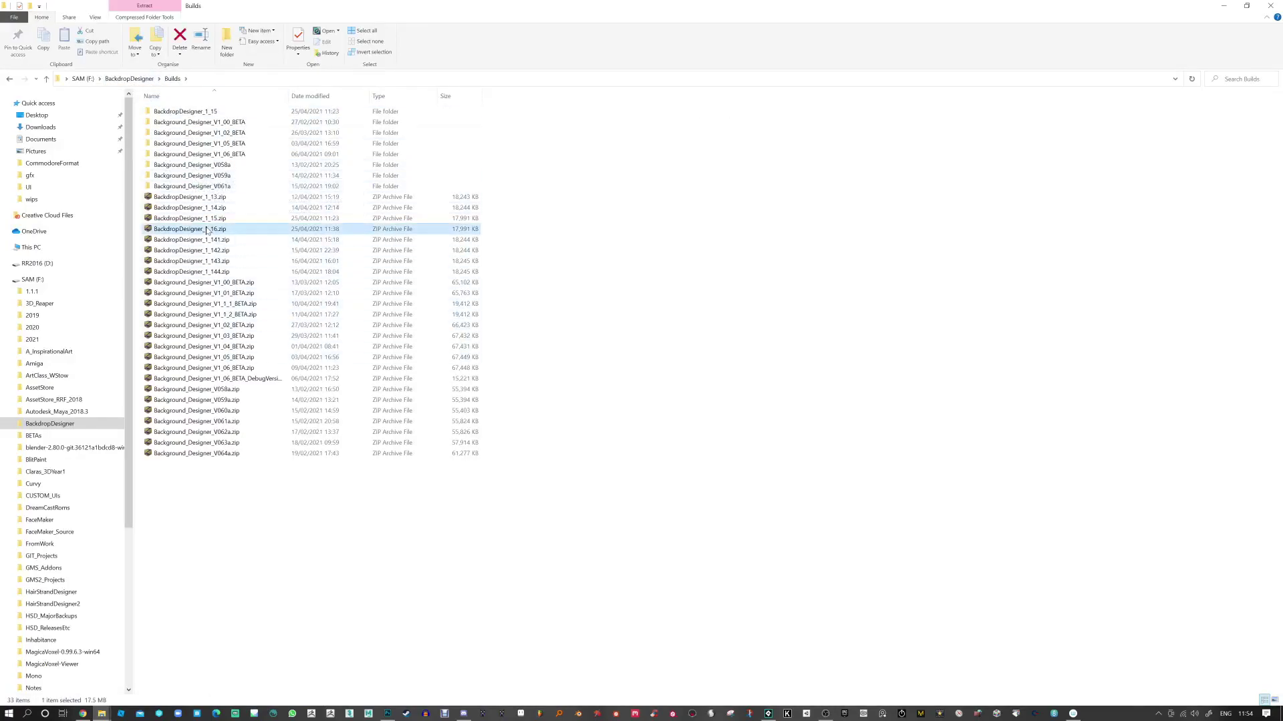
mouse_move(169, 259)
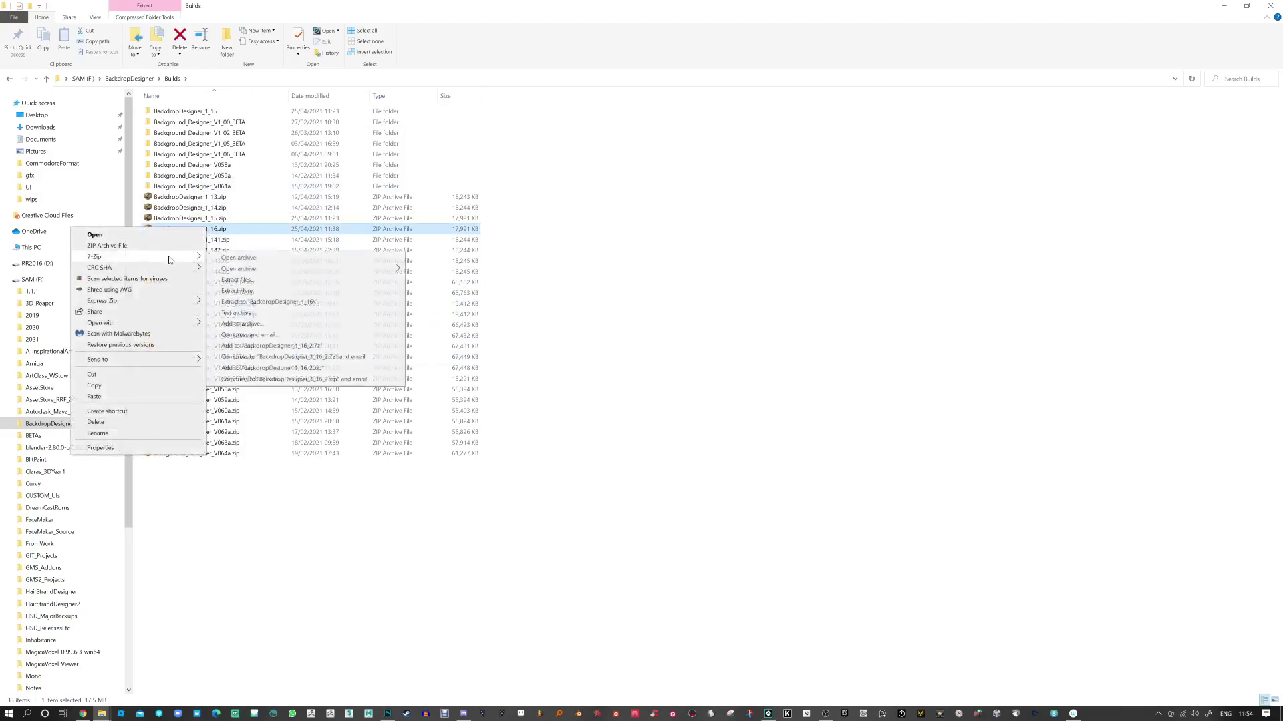
click(298, 303)
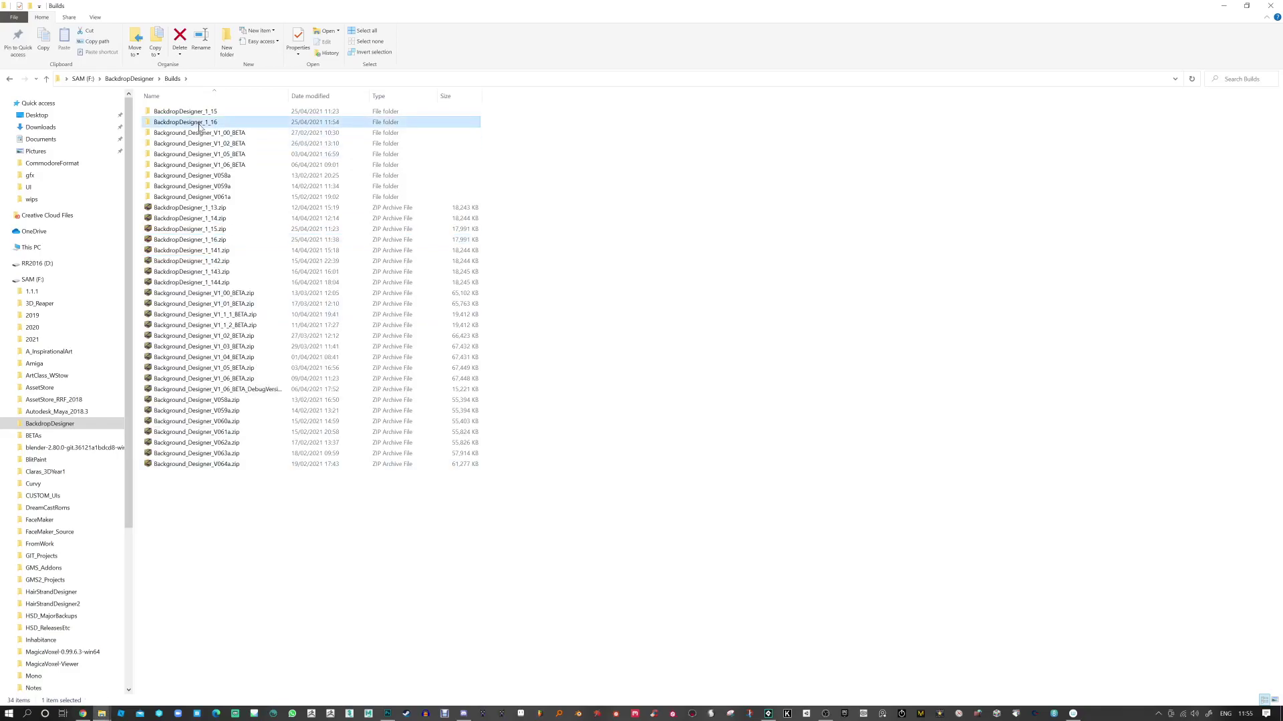
double_click(196, 122)
double_click(197, 111)
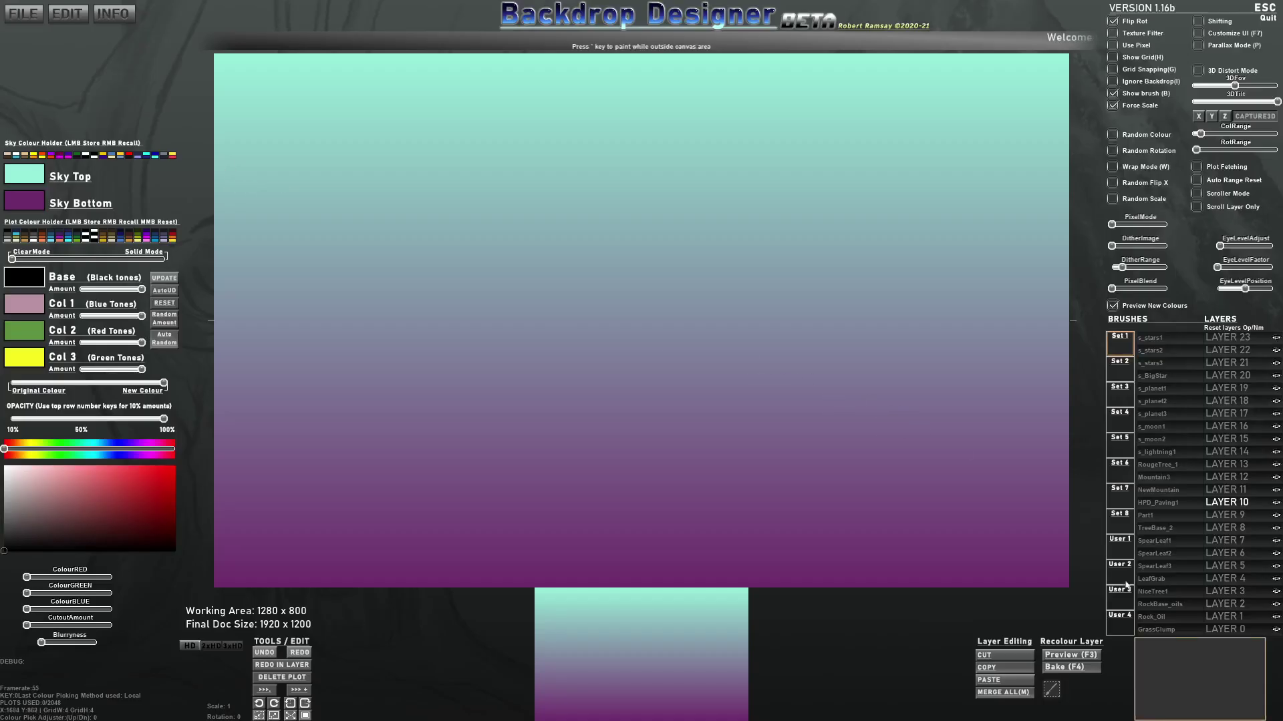
Step: Import PredatorPoster_processed1.jpg from the recent files as a custom brush in brush Set 3, keeping the suggested brush name
click(1115, 426)
click(1120, 392)
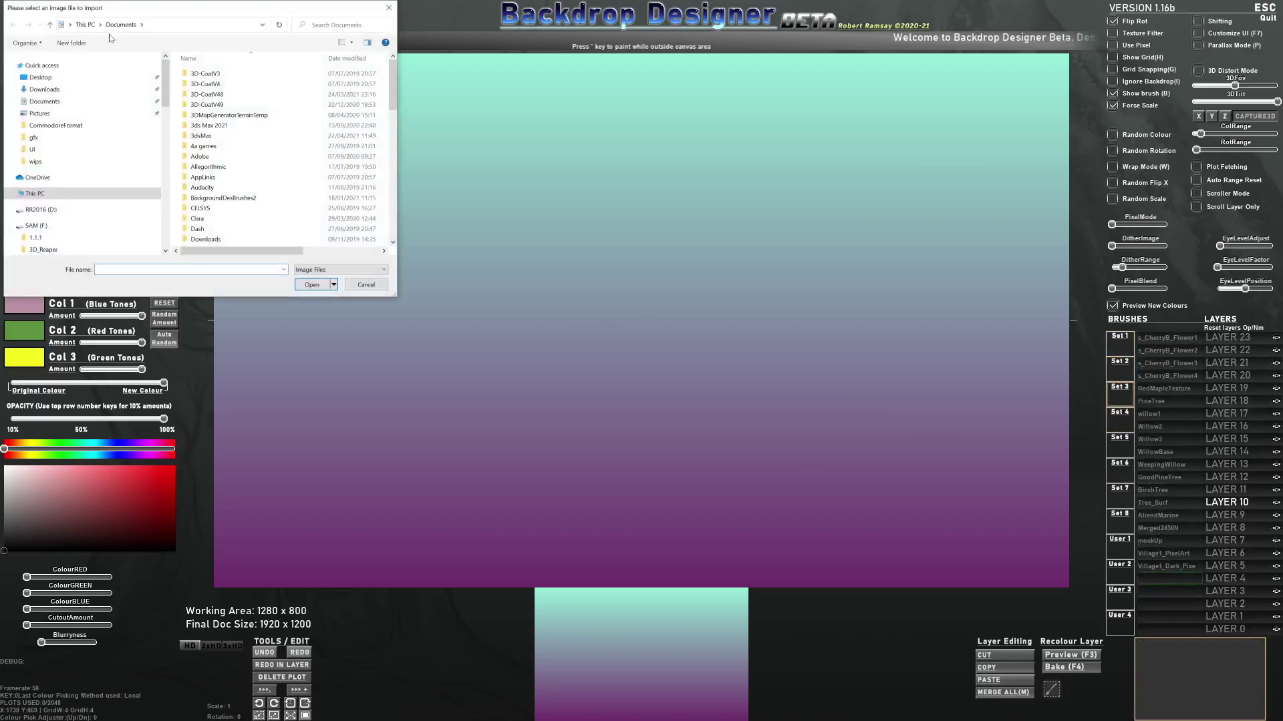
click(41, 65)
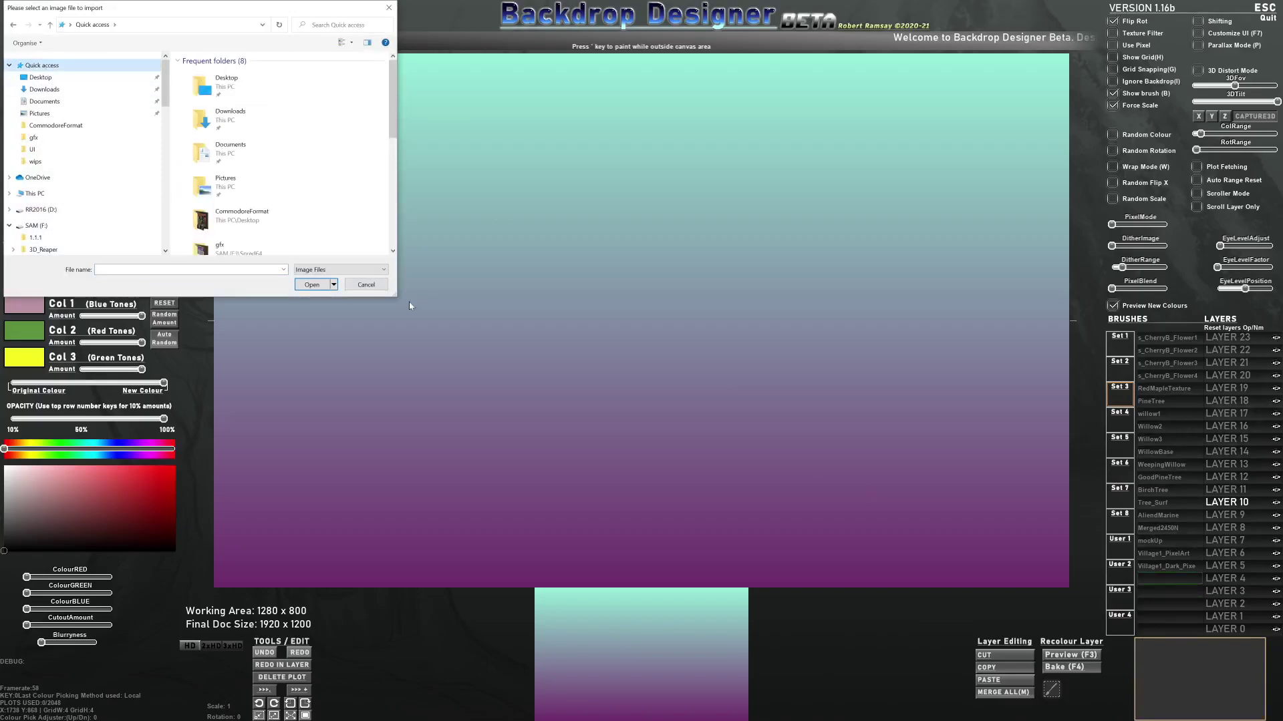
drag(397, 295, 511, 417)
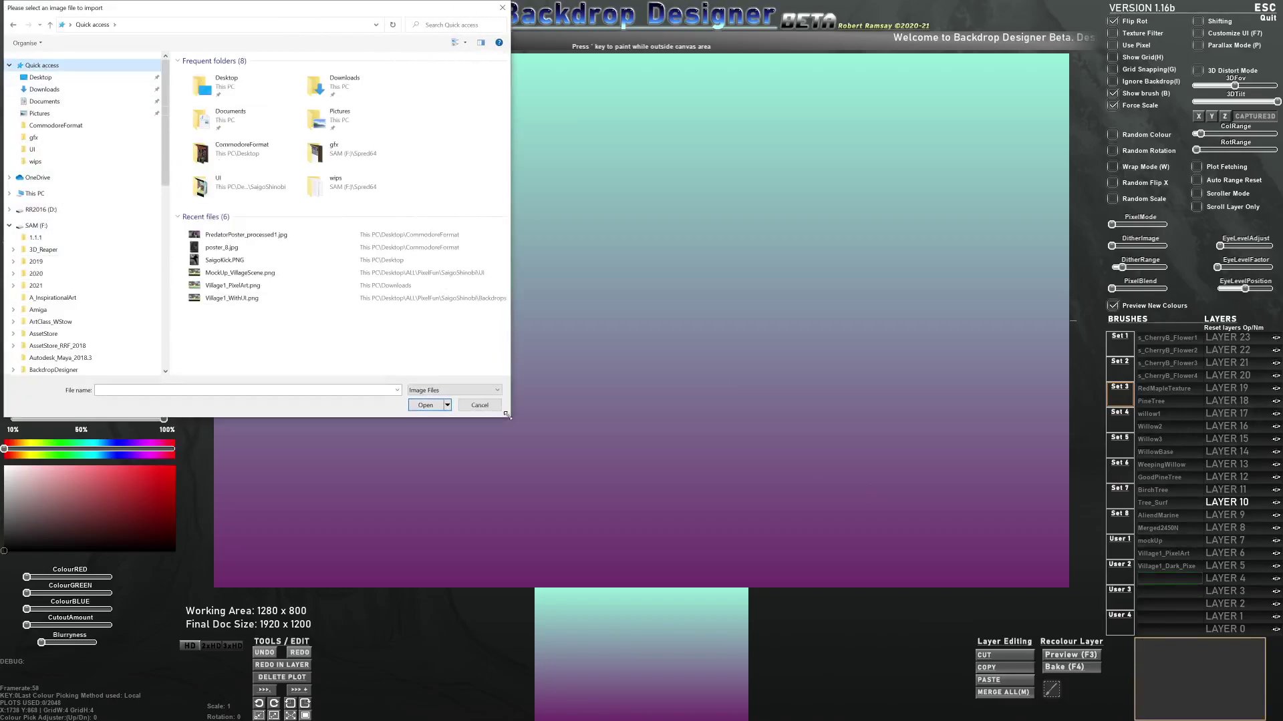
double_click(250, 235)
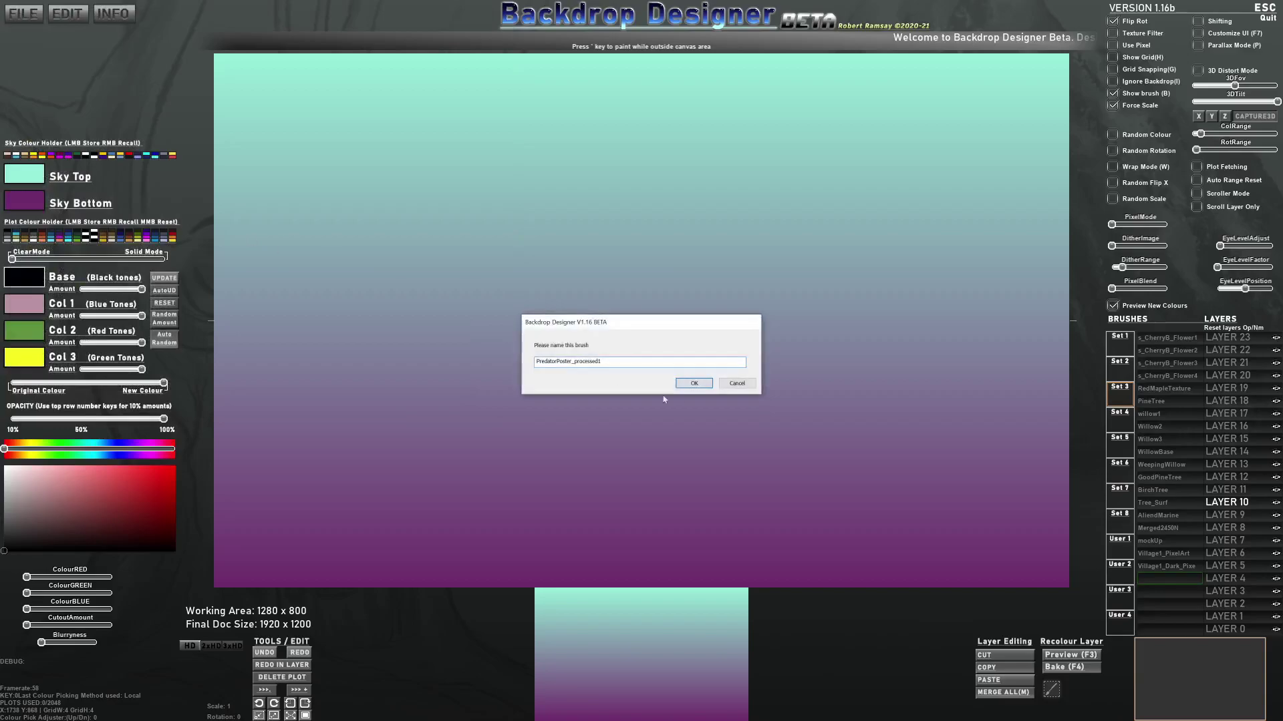
click(694, 383)
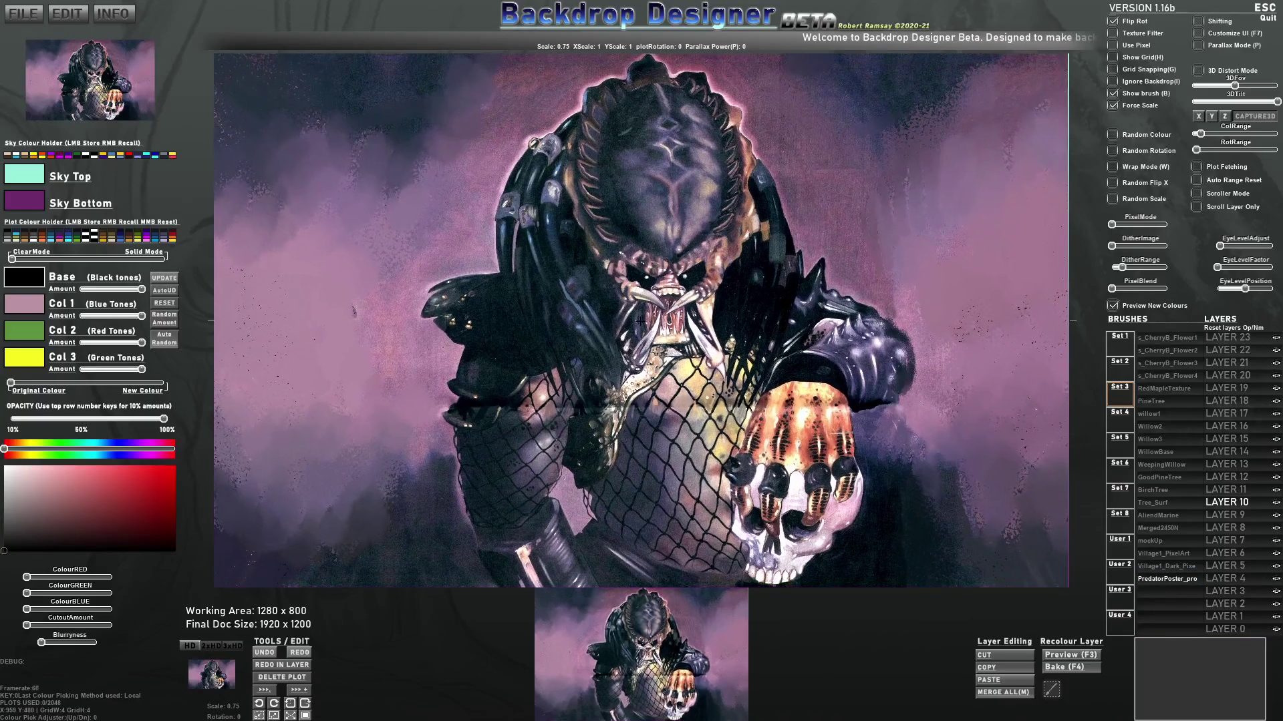
Step: Stamp the poster across the canvas on Layer 10 and render it in the C64 320x200px pixel mode with increased pixel blend and image dither
click(274, 716)
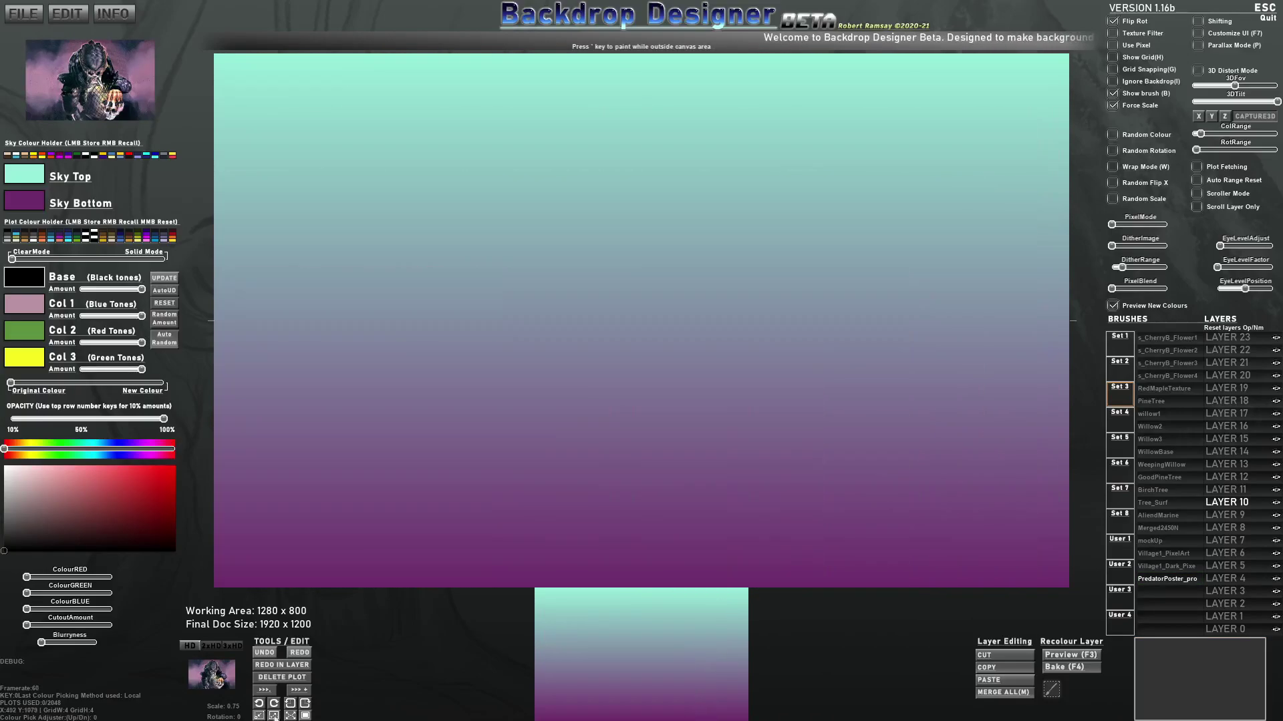
click(306, 716)
drag(1114, 227, 1121, 227)
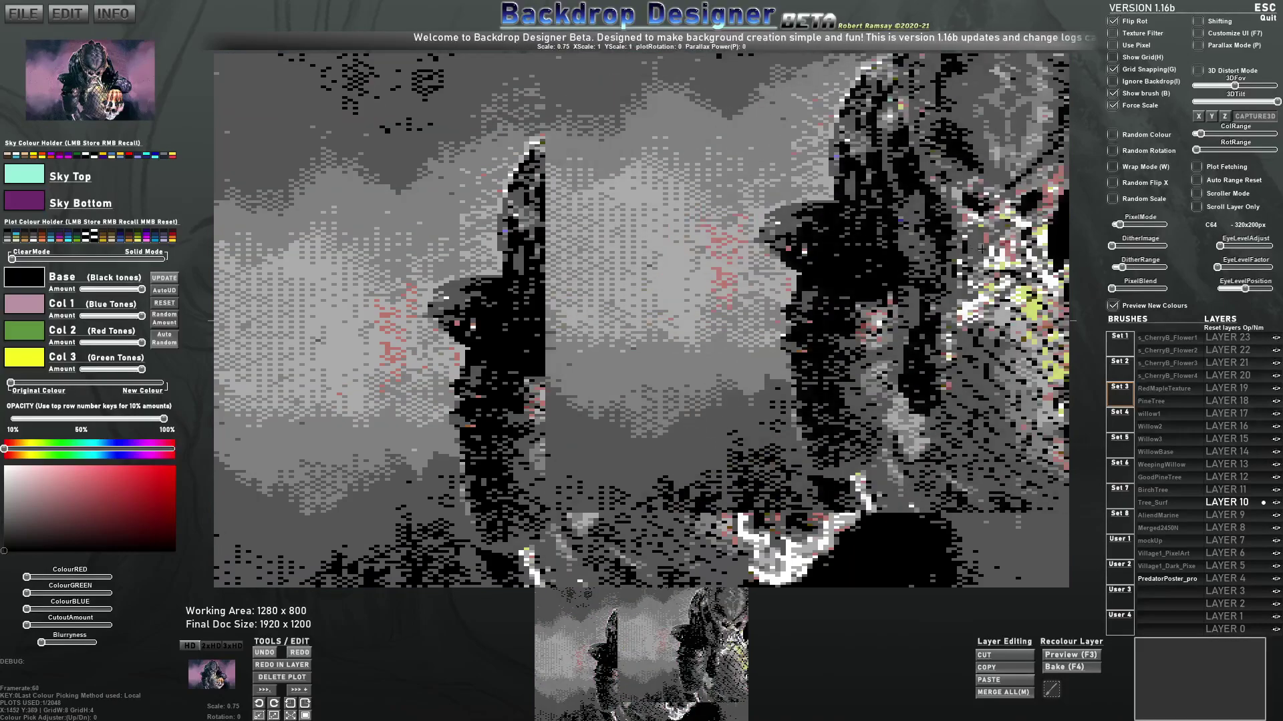
drag(1114, 288, 1141, 293)
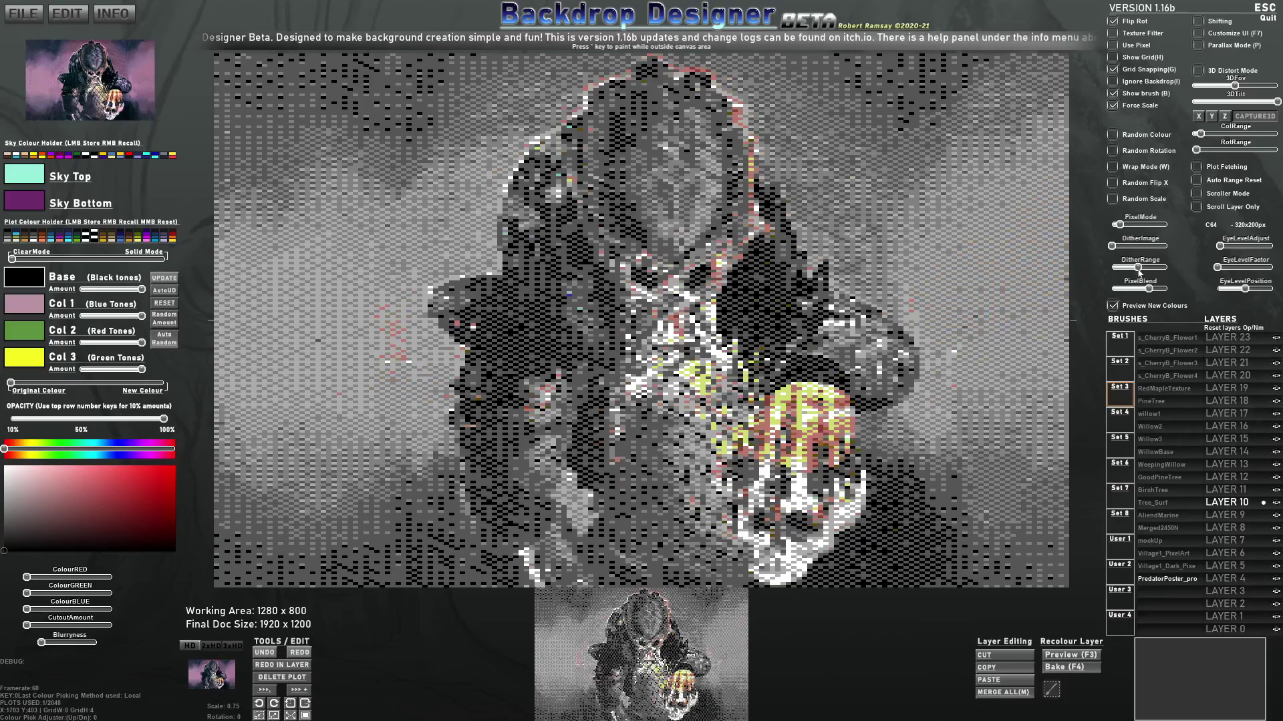
mouse_move(1112, 245)
mouse_down()
mouse_move(1131, 246)
mouse_move(1120, 268)
mouse_up()
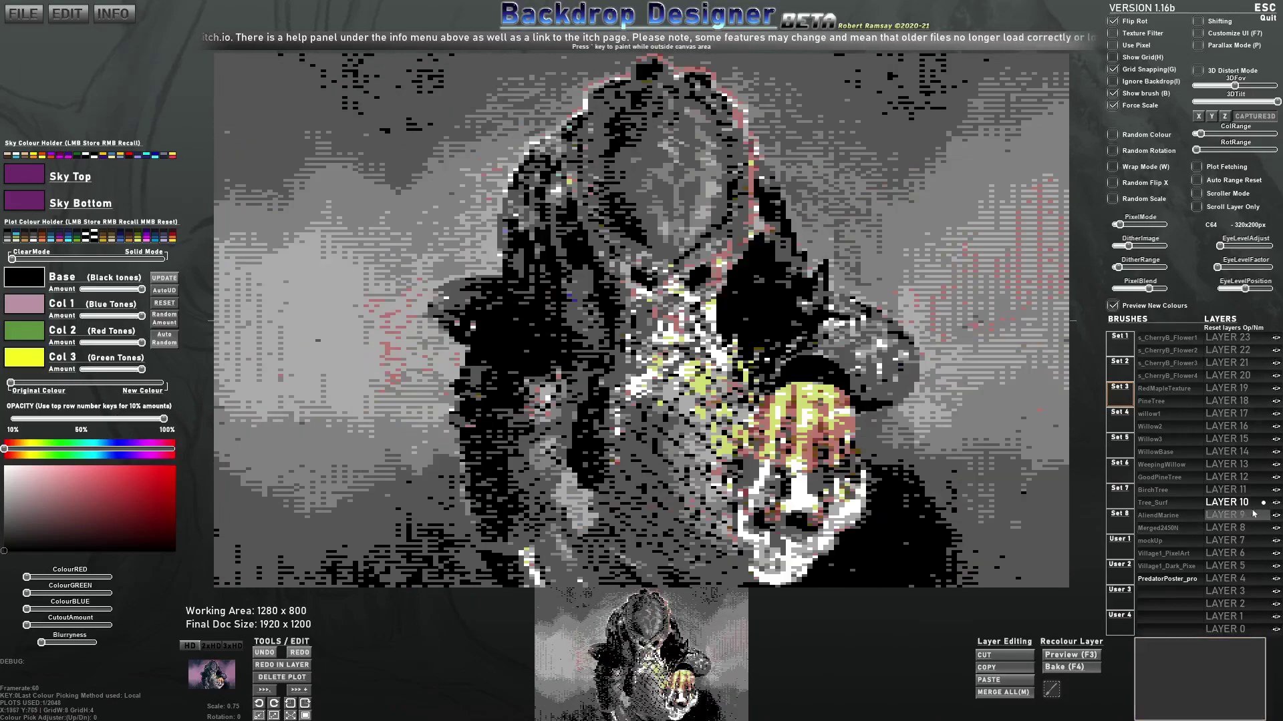
Step: Copy the Layer 10 artwork onto Layer 11 and try a half-strength purple recolour before restoring the original colours
mouse_move(1256, 506)
mouse_down()
mouse_move(1236, 506)
mouse_move(1276, 508)
mouse_up()
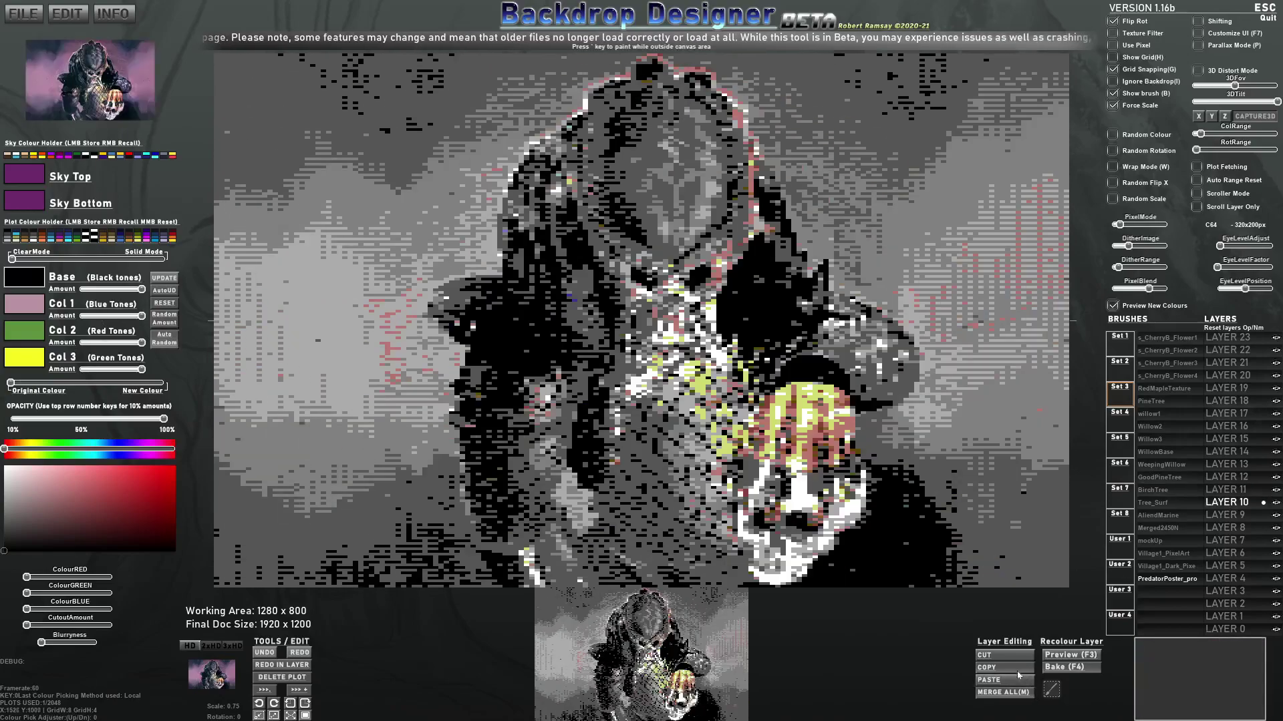
click(1017, 668)
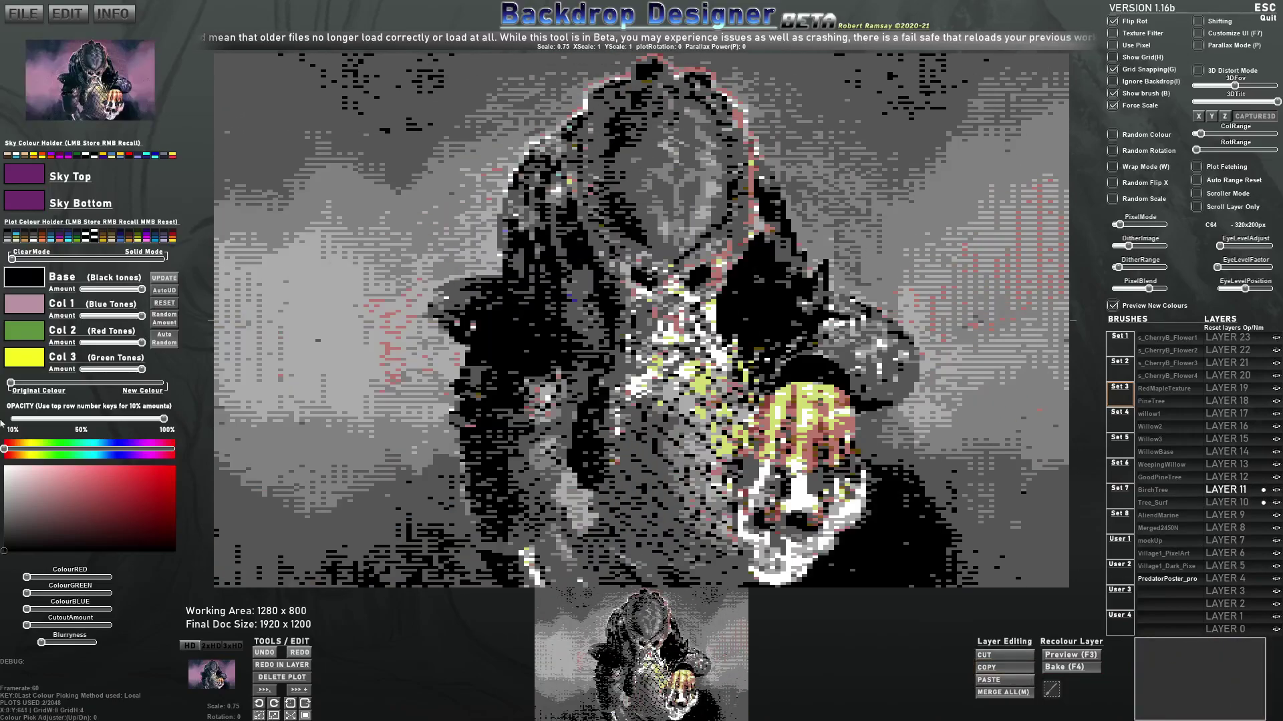
drag(17, 382, 98, 386)
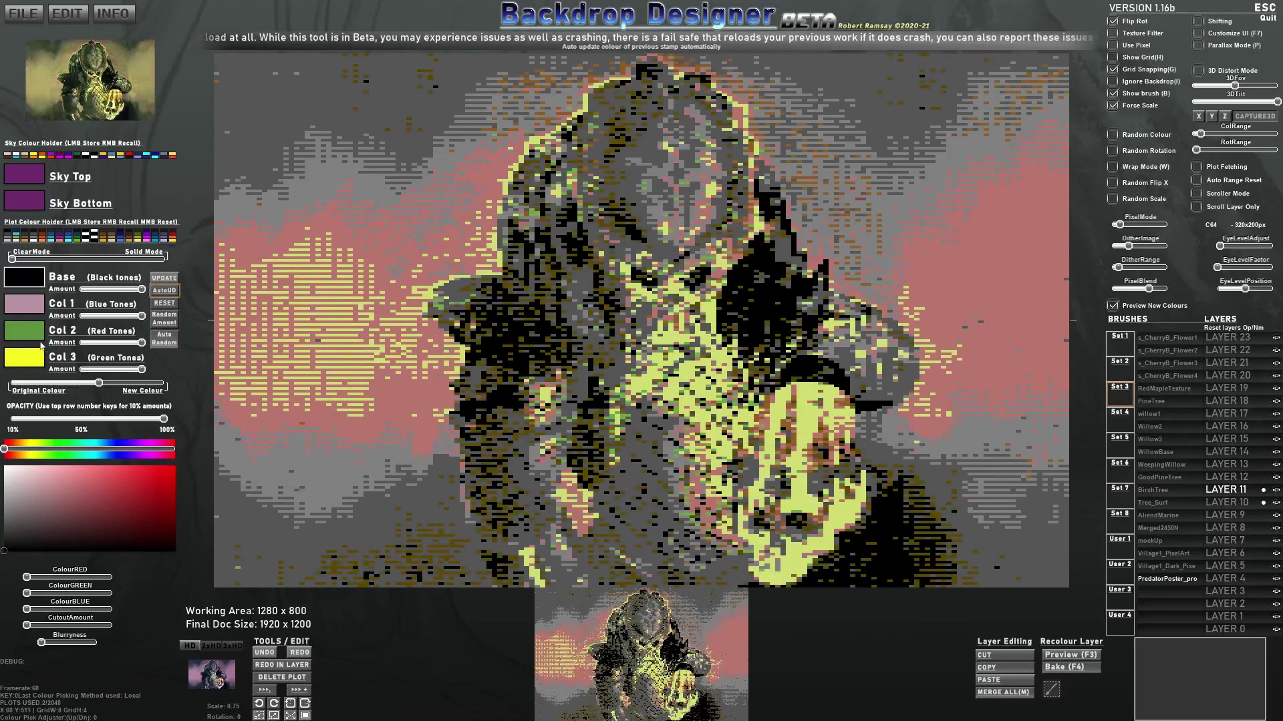
drag(142, 451, 140, 453)
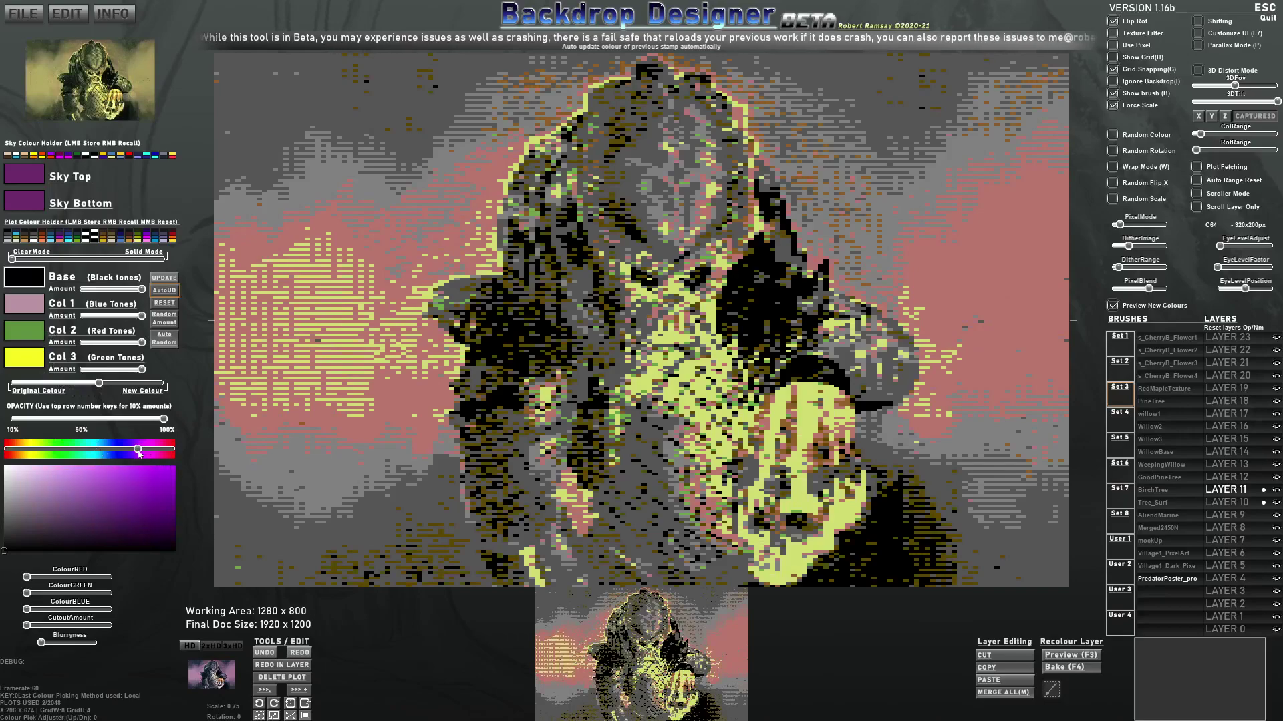
click(121, 515)
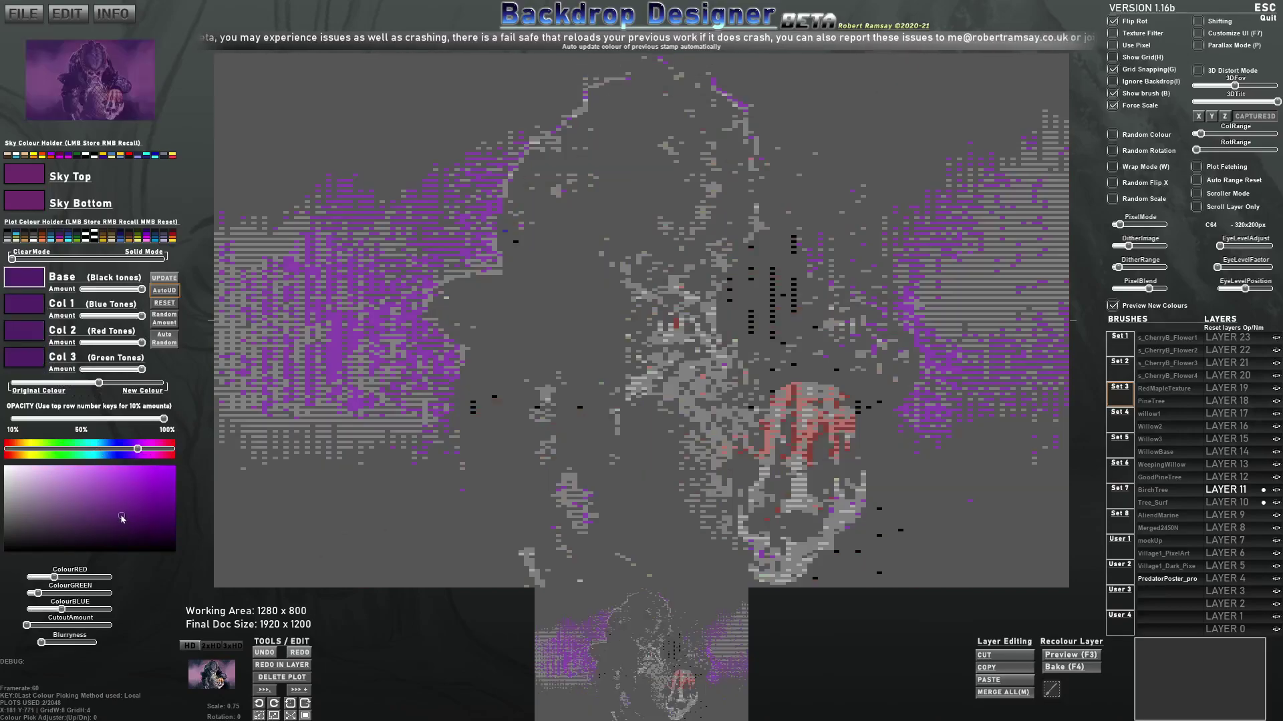
drag(122, 515, 123, 517)
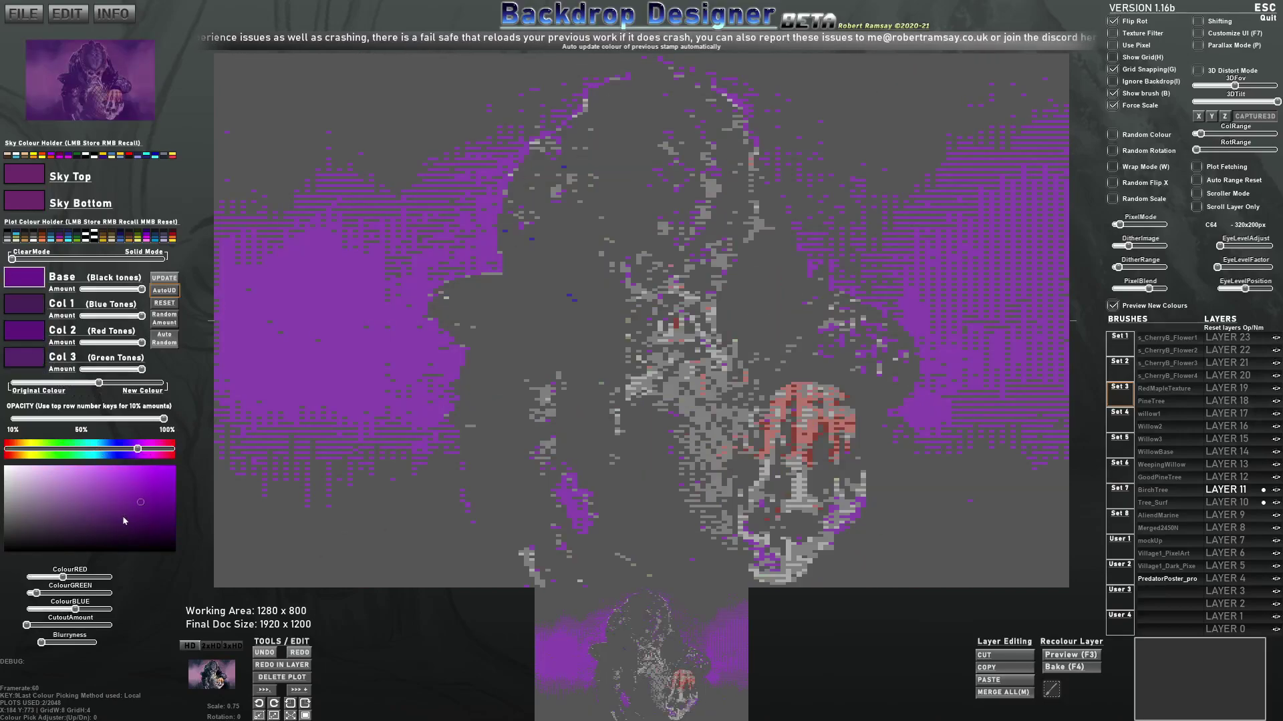
drag(100, 383, 10, 384)
Step: Recolour the Layer 11 copy with a dark grey-purple base, red Col 1, yellow Col 2 and cyan Col 3, blended almost fully to the new colours
drag(132, 509, 28, 529)
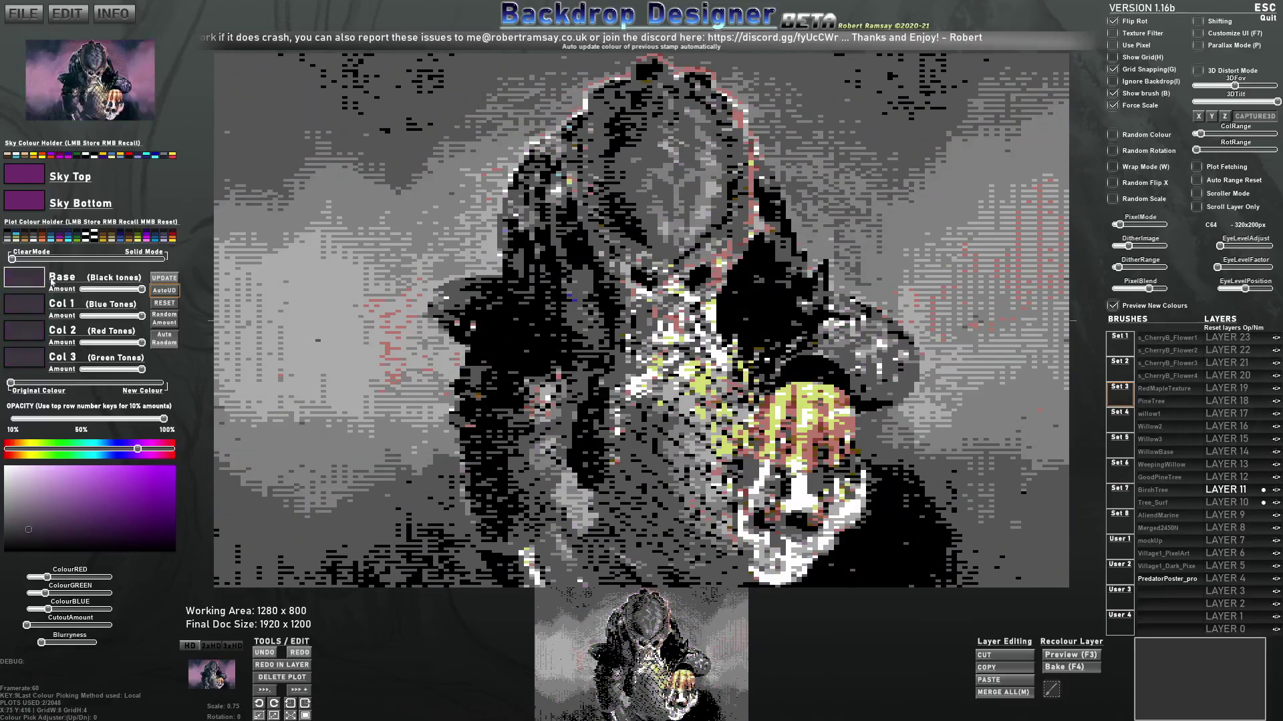
click(25, 305)
drag(45, 448, 4, 449)
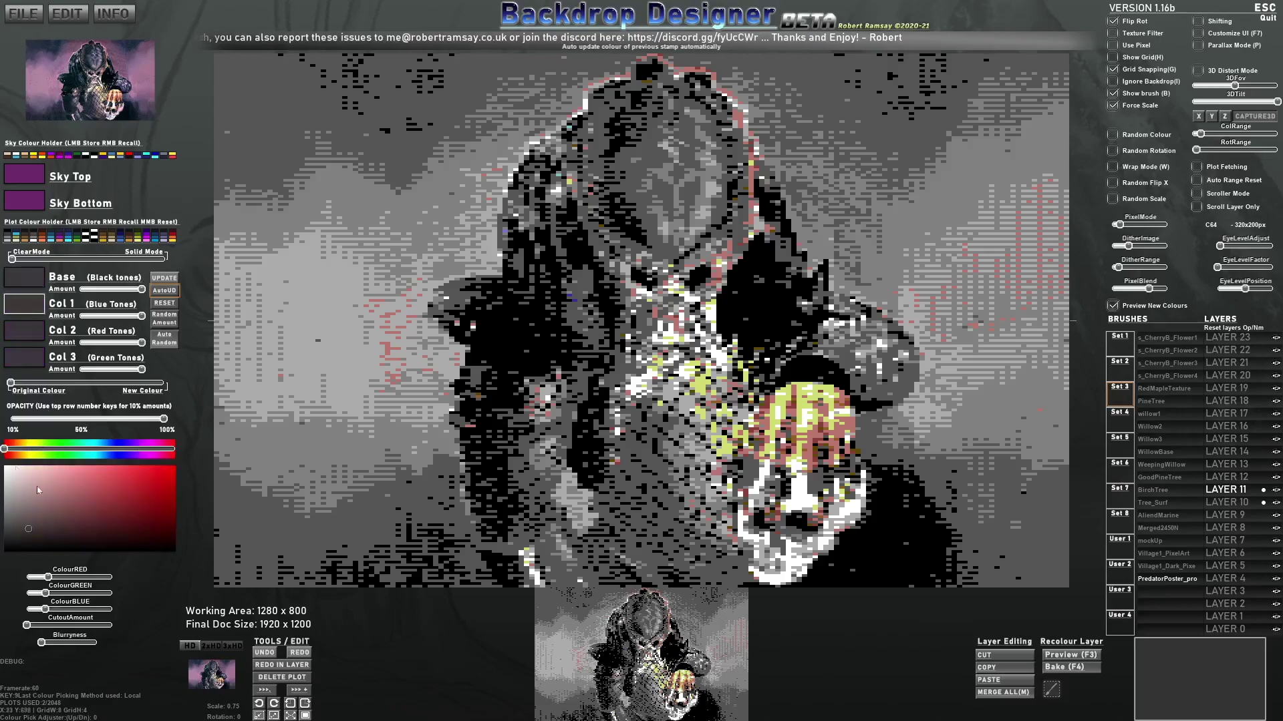
click(132, 478)
click(26, 332)
click(34, 449)
click(146, 496)
click(25, 359)
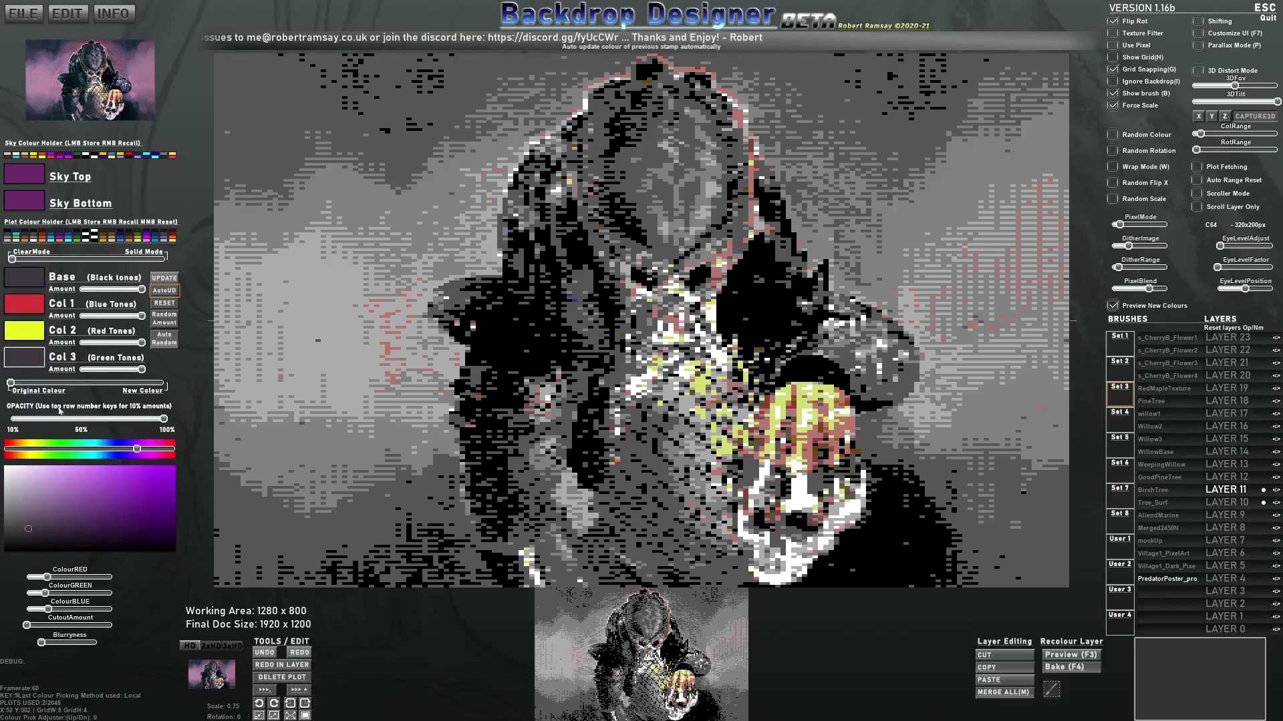
click(92, 449)
drag(138, 499, 163, 467)
drag(10, 384, 161, 385)
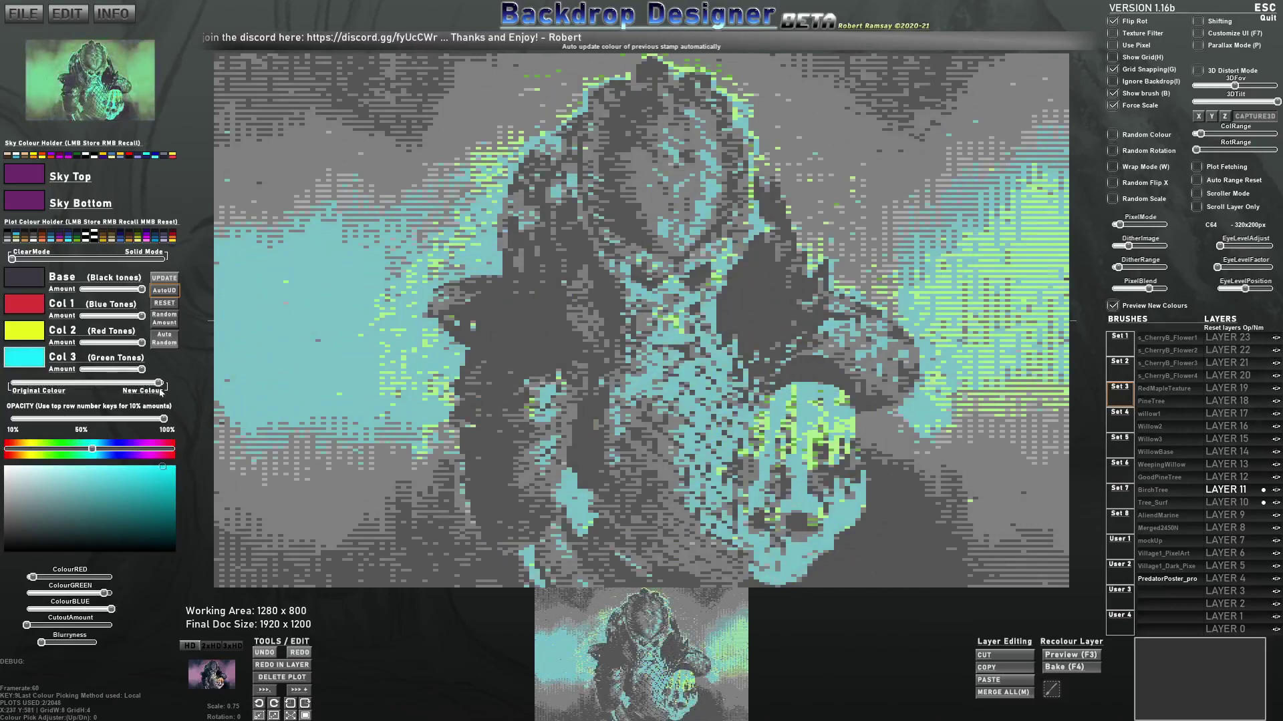
Step: Change the Layer 11 recolour to an orange base, black Col 1 and a warmer yellow Col 2
click(25, 277)
mouse_move(123, 484)
mouse_down()
mouse_move(168, 469)
mouse_move(147, 447)
mouse_move(21, 442)
mouse_up()
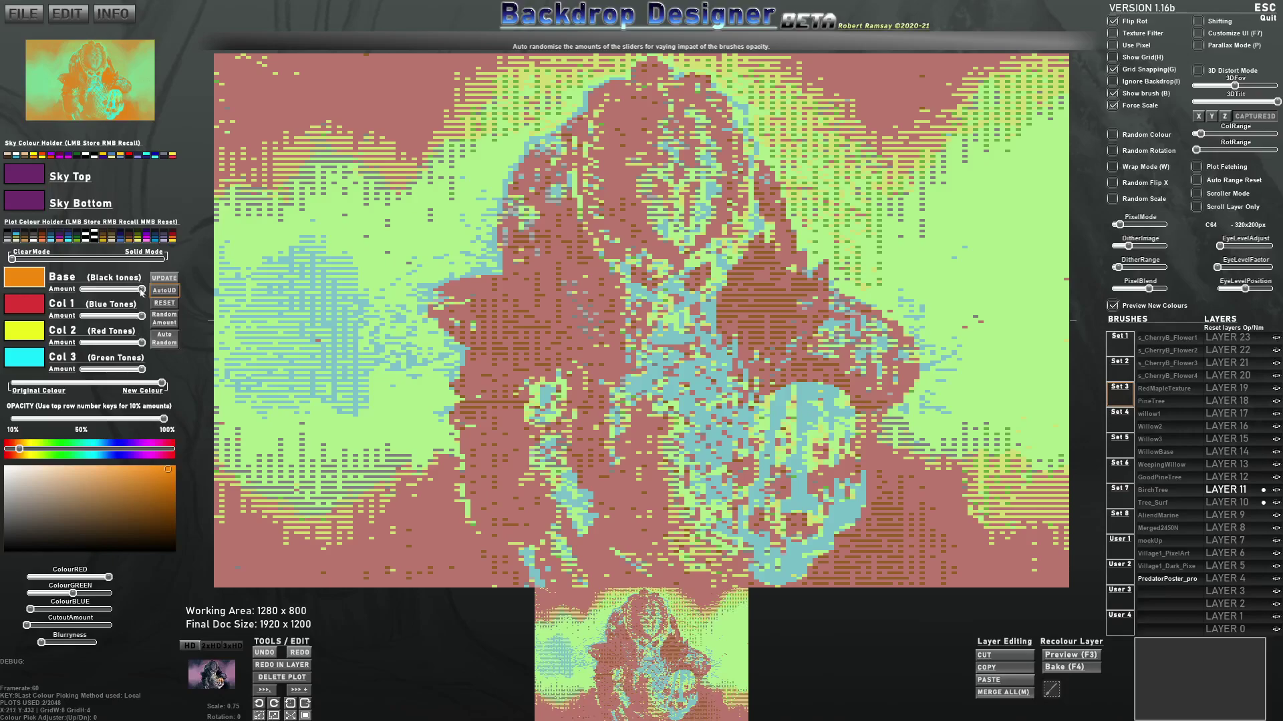
click(24, 304)
mouse_move(128, 502)
mouse_down()
mouse_move(153, 534)
mouse_move(87, 548)
mouse_up()
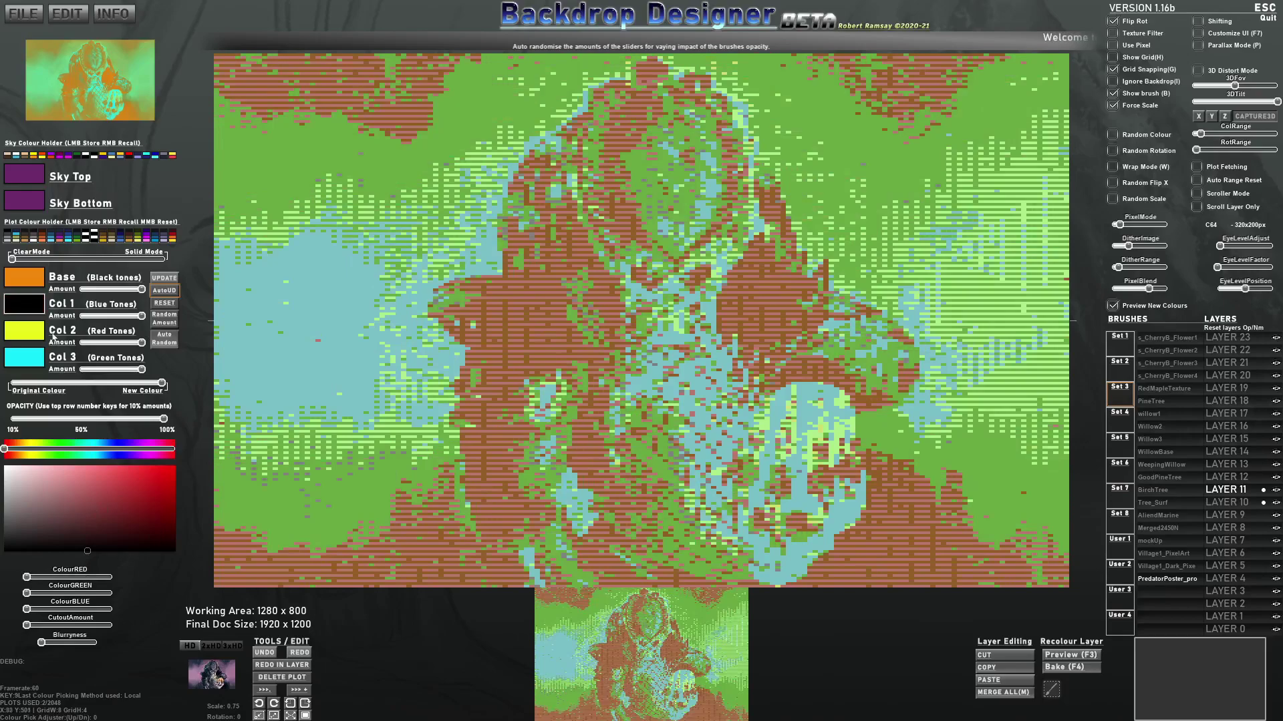
click(33, 449)
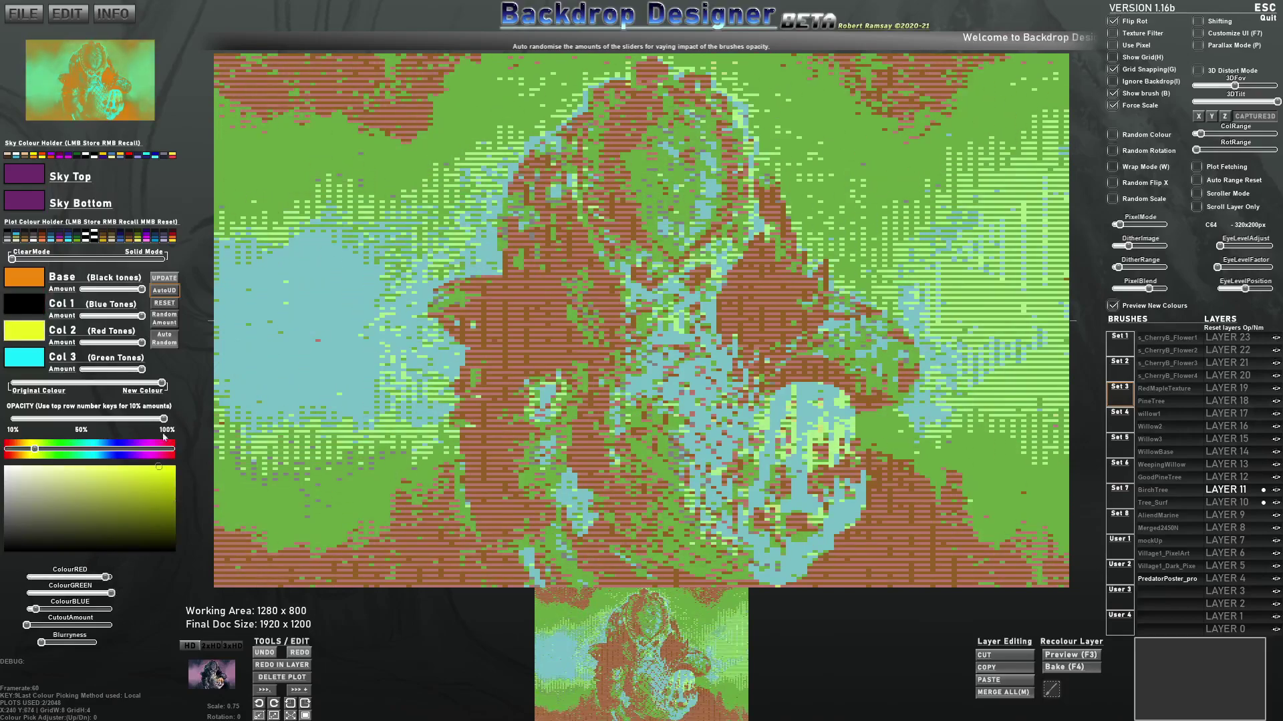
click(64, 449)
click(31, 449)
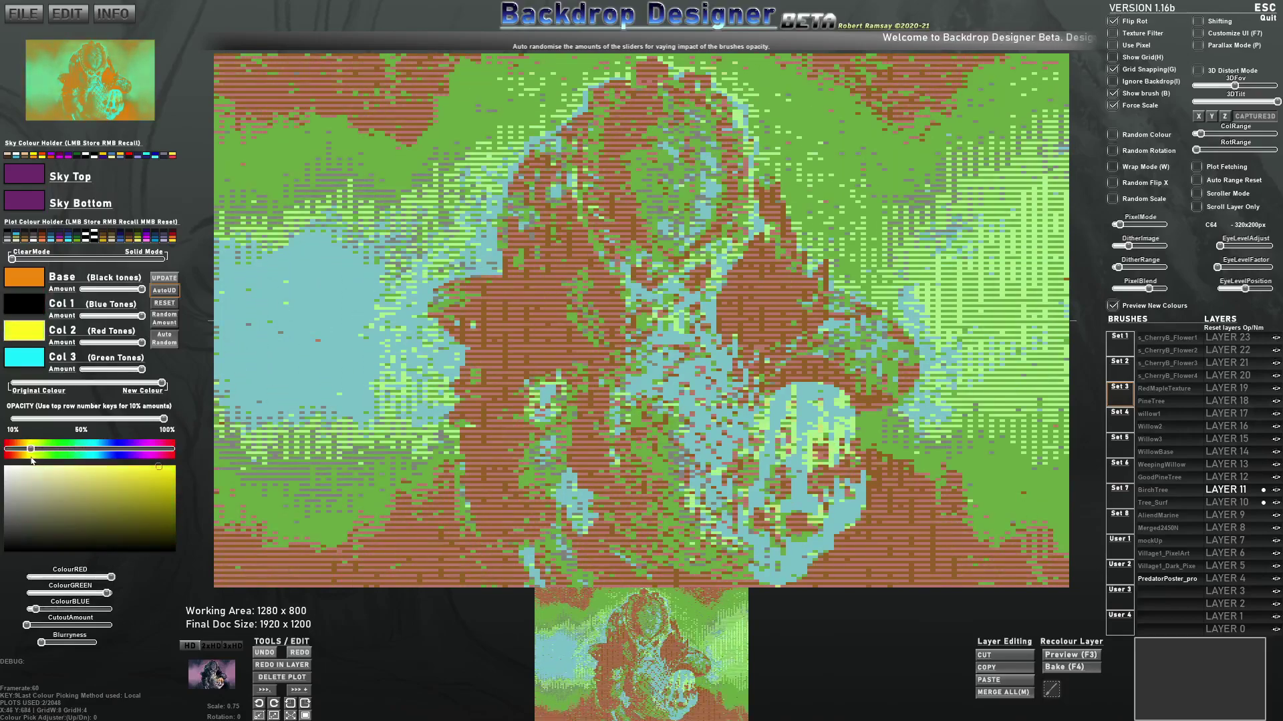
Step: Hide the recoloured Layer 11 and retune the C64 320x200px rendering with maximum pixel blend and a higher dither range
mouse_move(1248, 497)
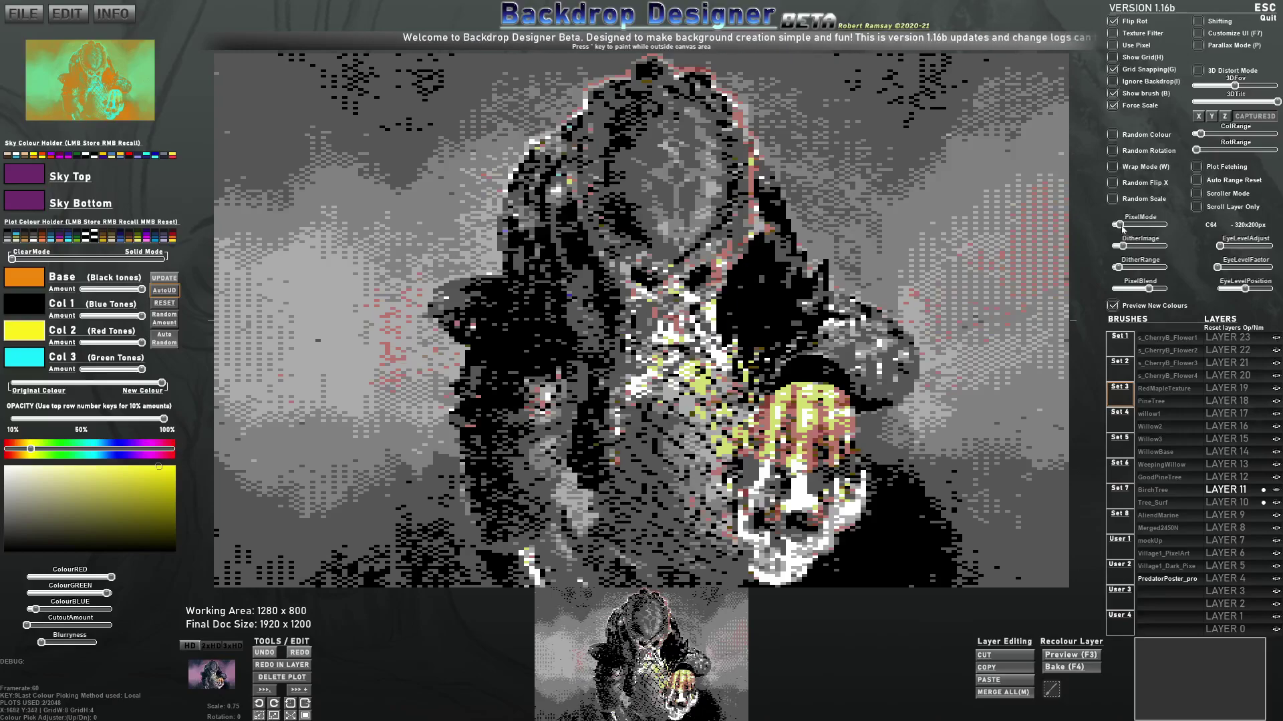
drag(1123, 225, 1132, 226)
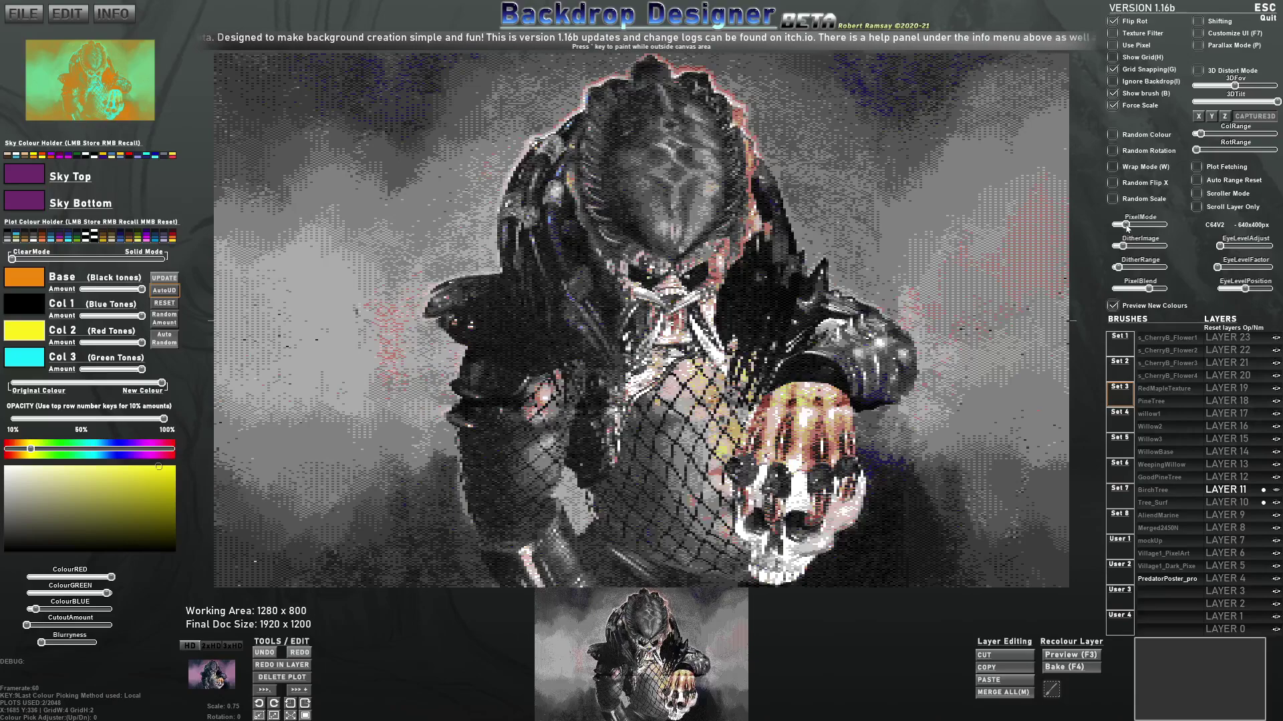
drag(1125, 226, 1130, 268)
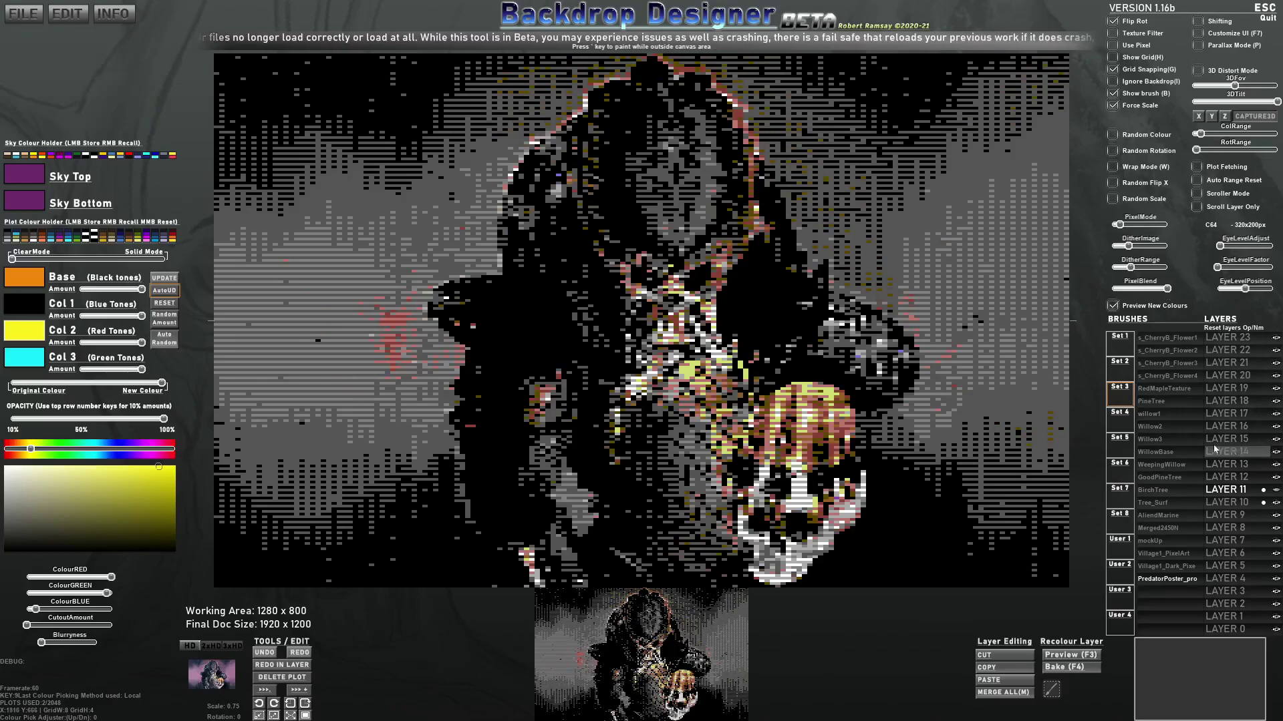
Step: Save the full merged image as a PNG named Predator_C64Dark in the CommodoreFormat folder
key(ctrl+s)
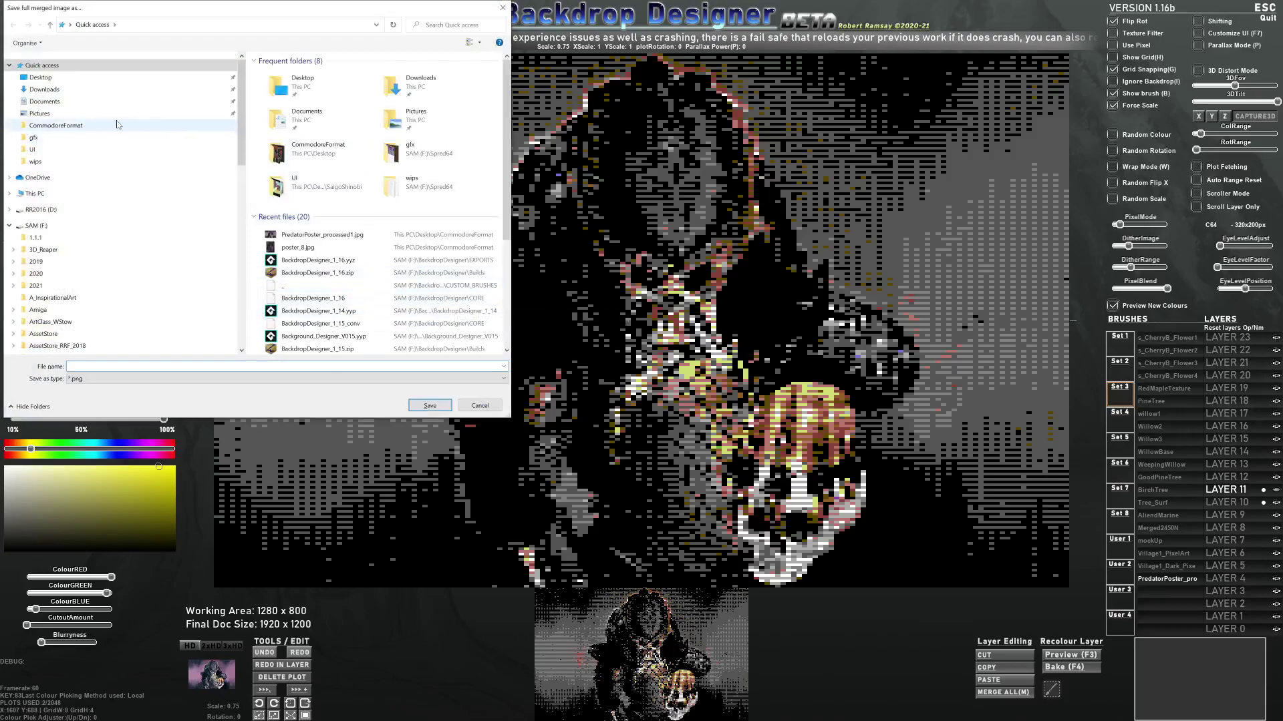
click(56, 125)
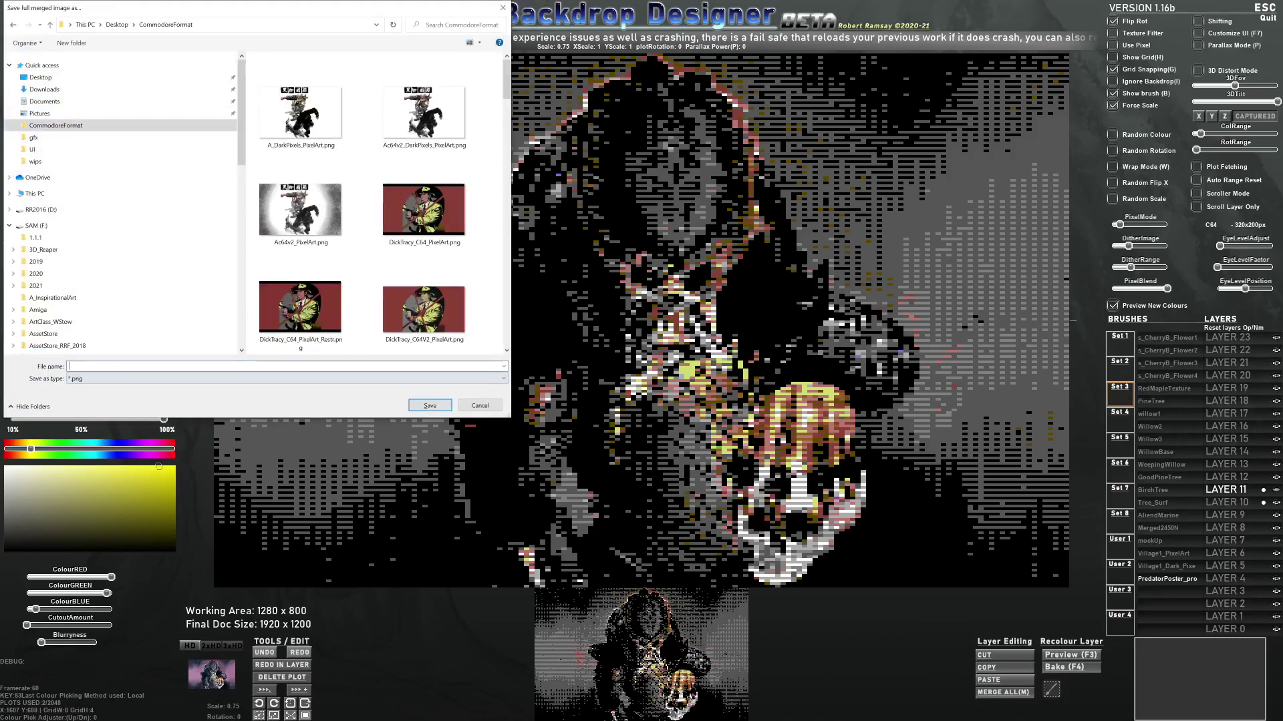
text(Predator)
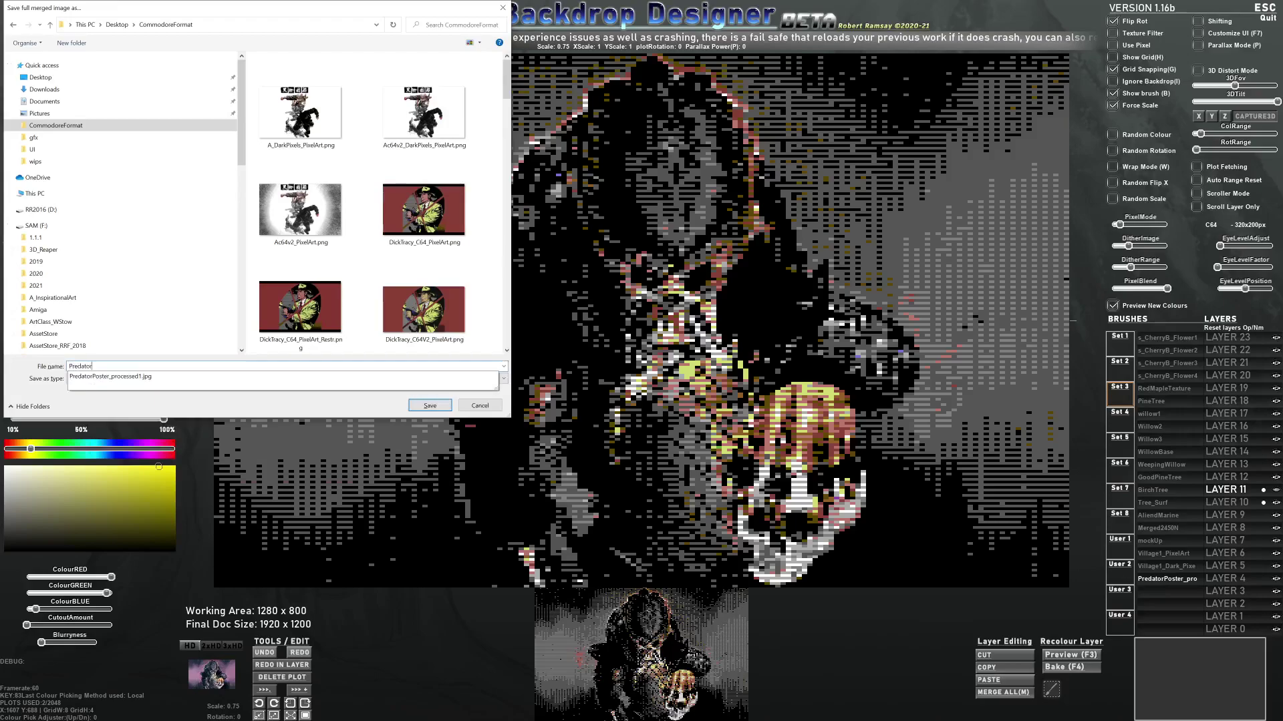
text(_C64Dark)
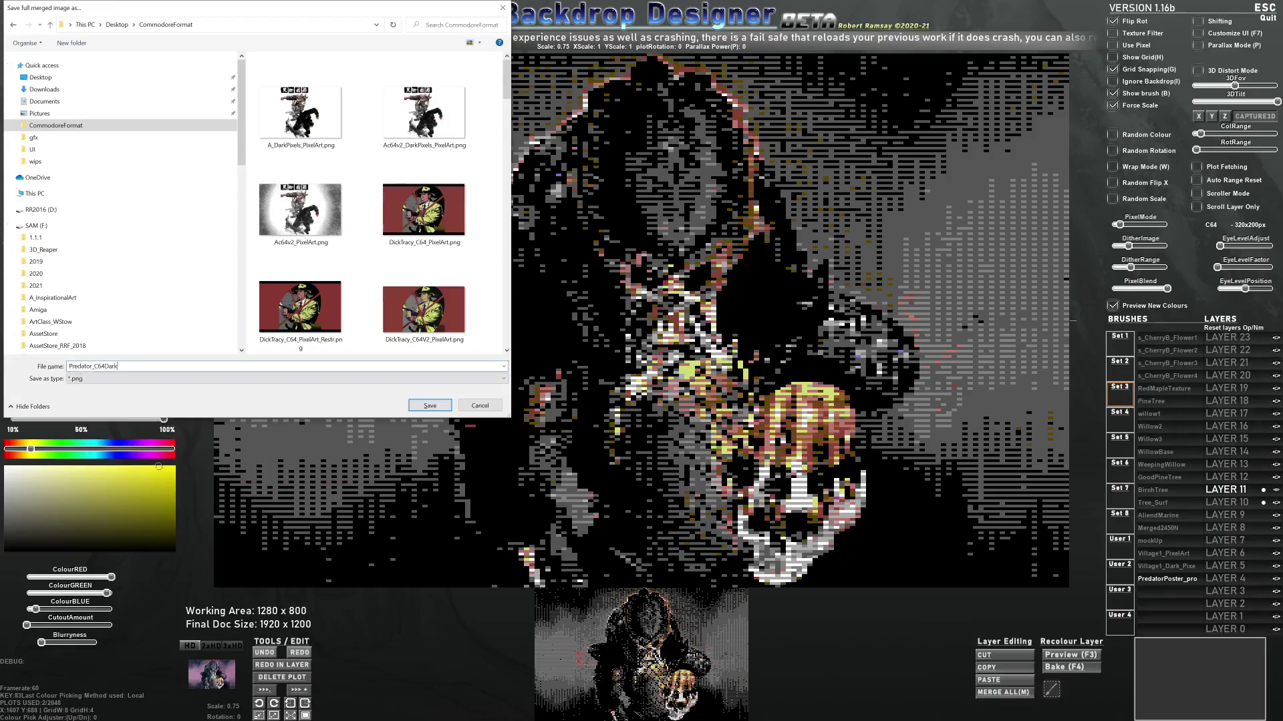
key(Return)
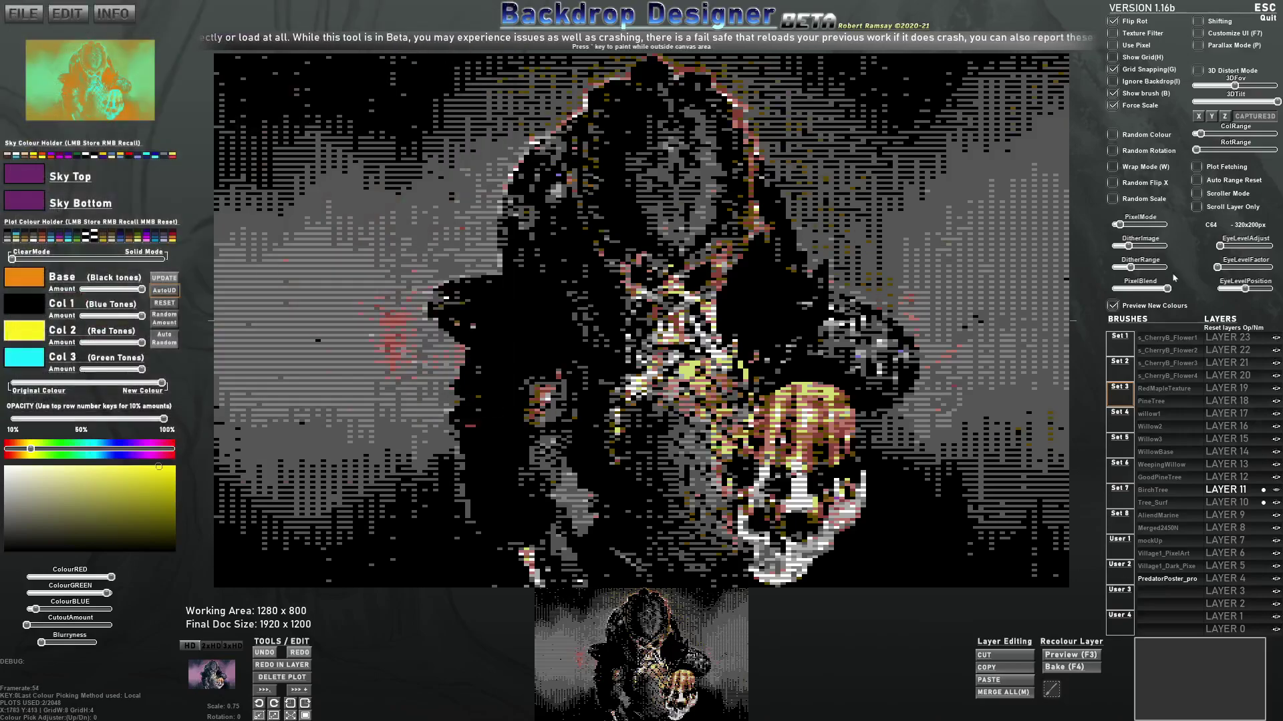
Step: Lower the pixel blend to about a third and import Predator_C64Dark_PixelArt.png into the first User 3 brush slot
drag(1167, 289, 1128, 290)
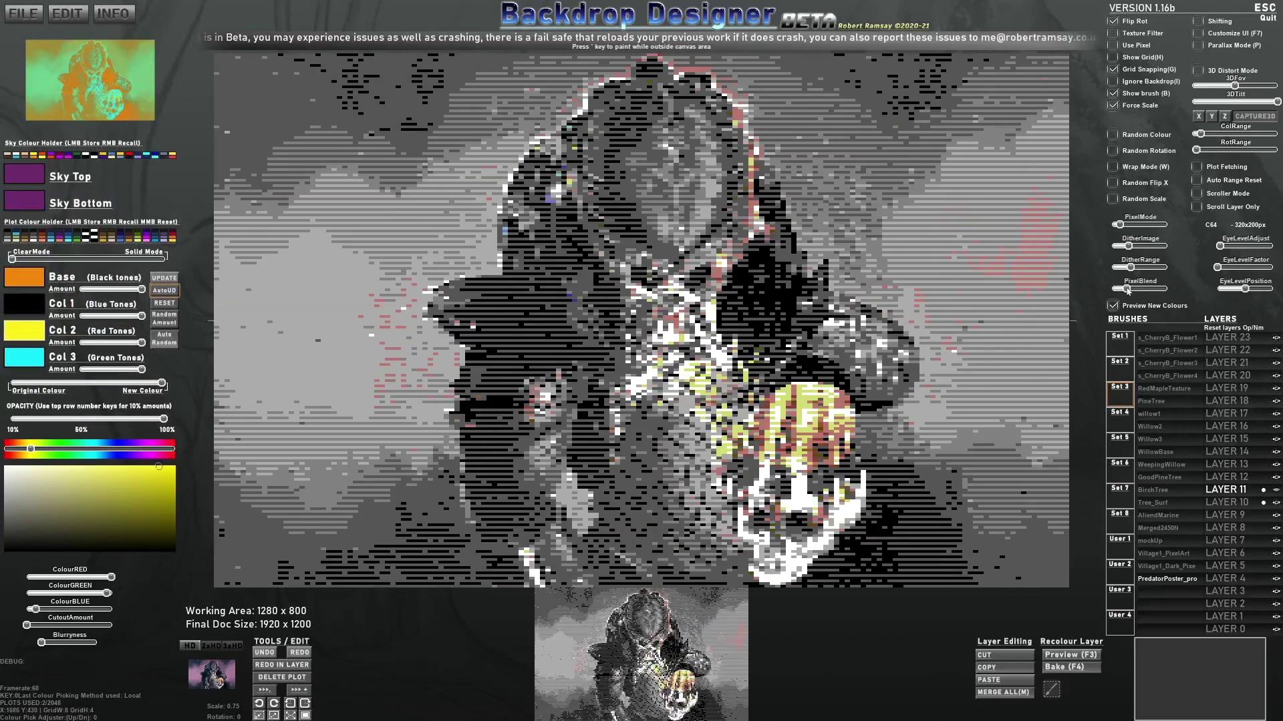
click(1172, 591)
scroll(361, 212, down, 10)
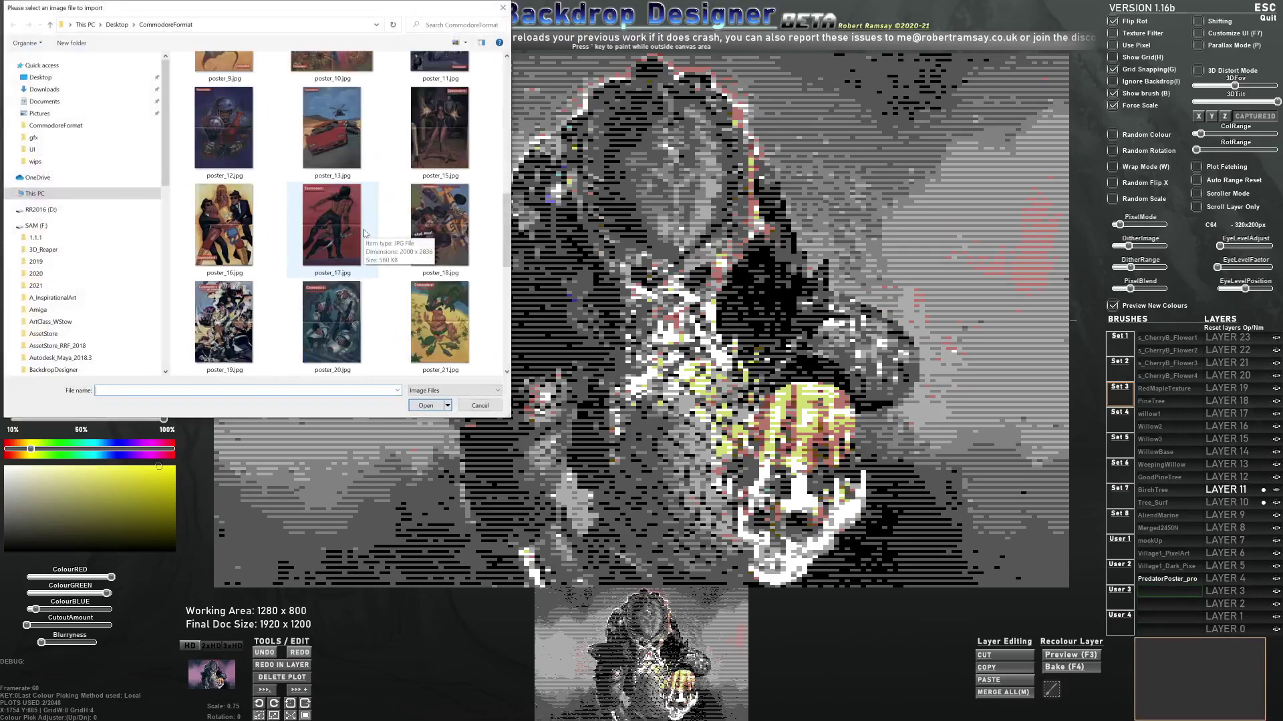
double_click(356, 347)
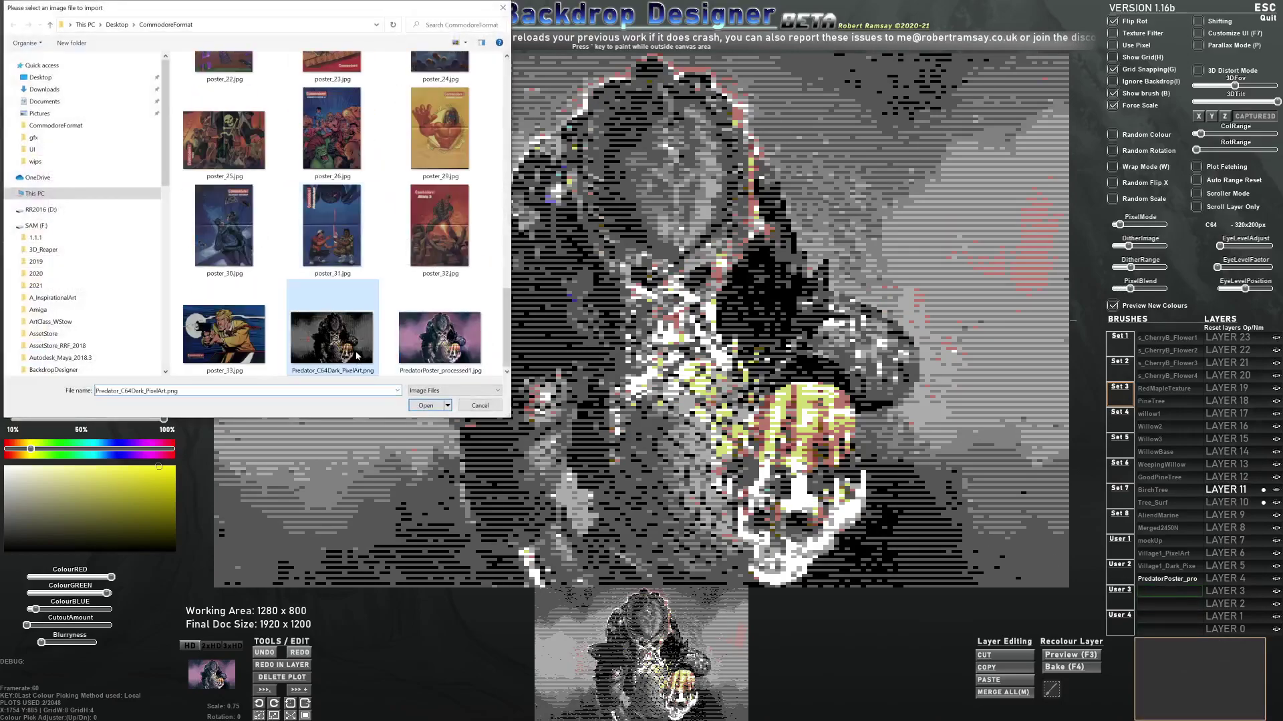
click(695, 384)
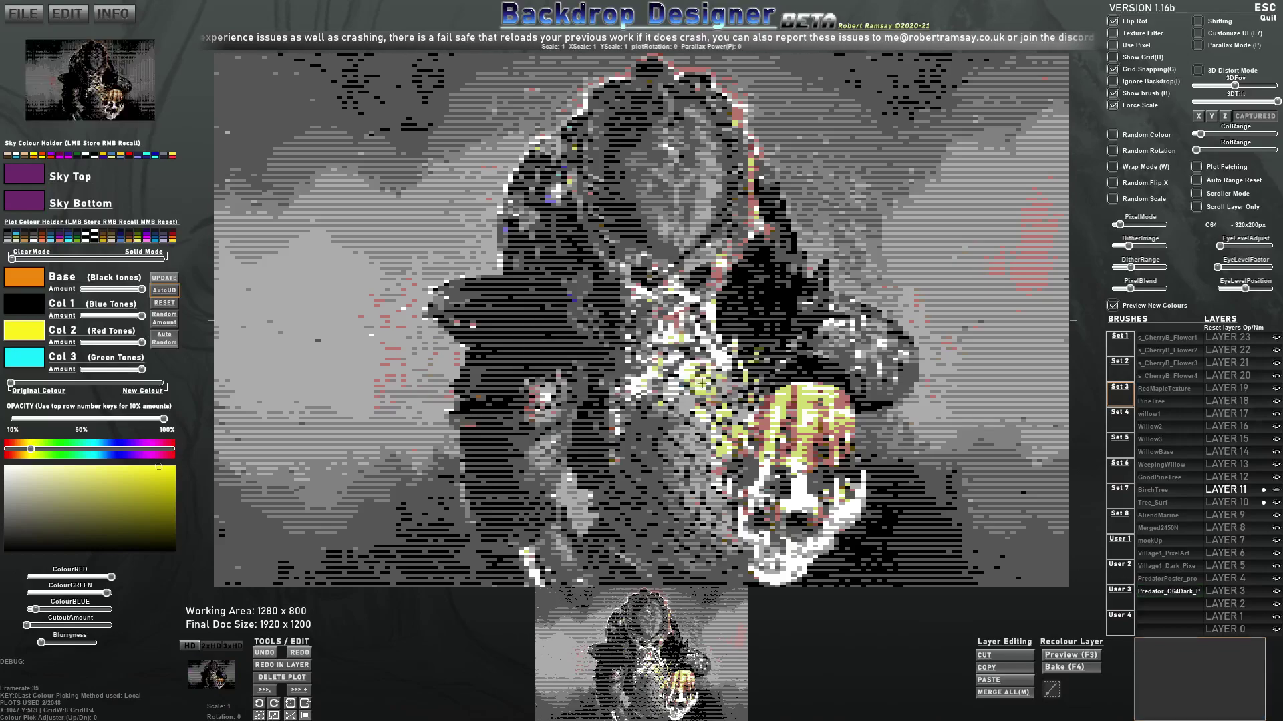
Step: Place the dark pixel-art image on Layer 12 filling the canvas, and reduce the layer's opacity to blend it with the lighter version
click(1242, 479)
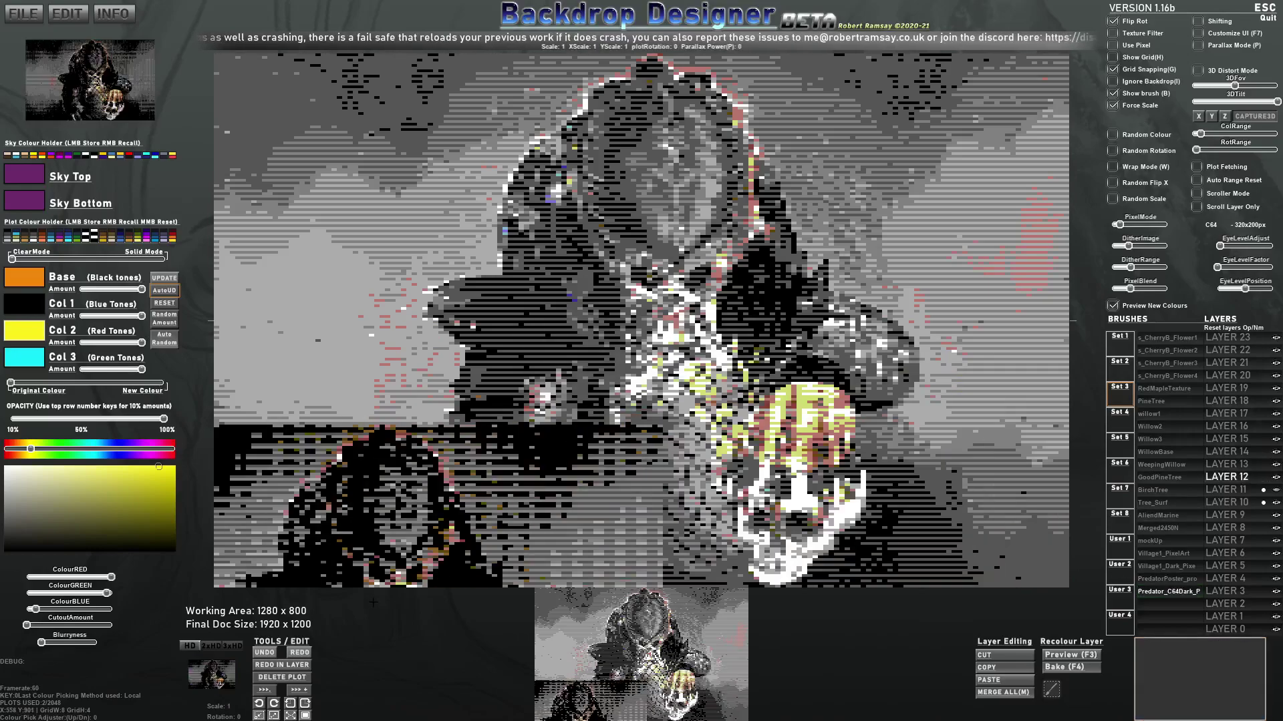
click(306, 716)
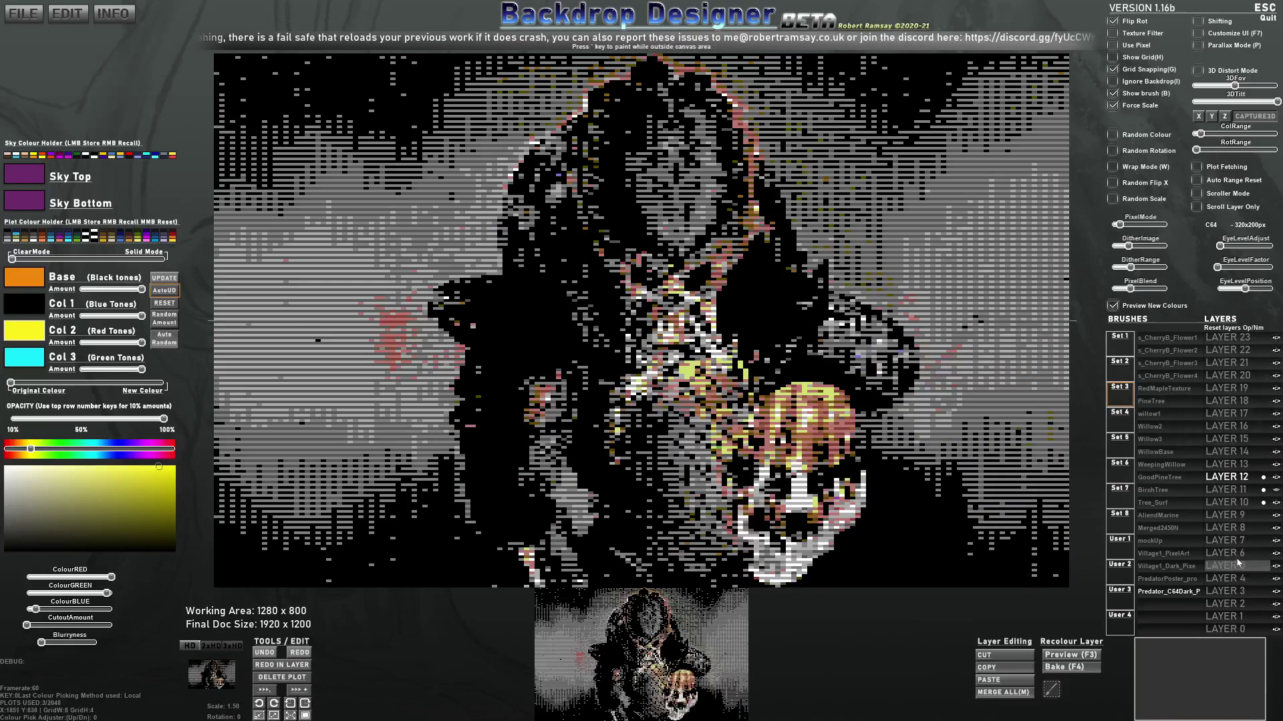
mouse_move(1248, 478)
mouse_move(1250, 477)
mouse_down()
mouse_move(1212, 479)
mouse_move(1248, 480)
mouse_move(1237, 479)
mouse_up()
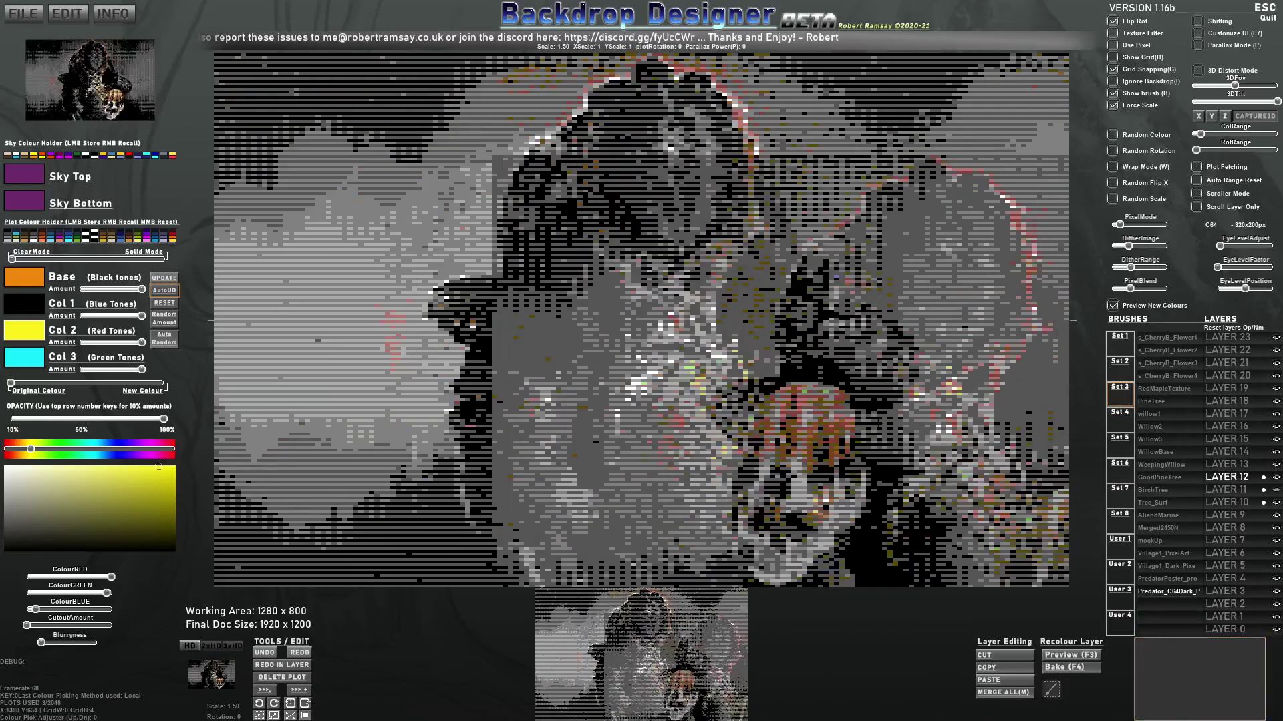
scroll(845, 421, down, 1)
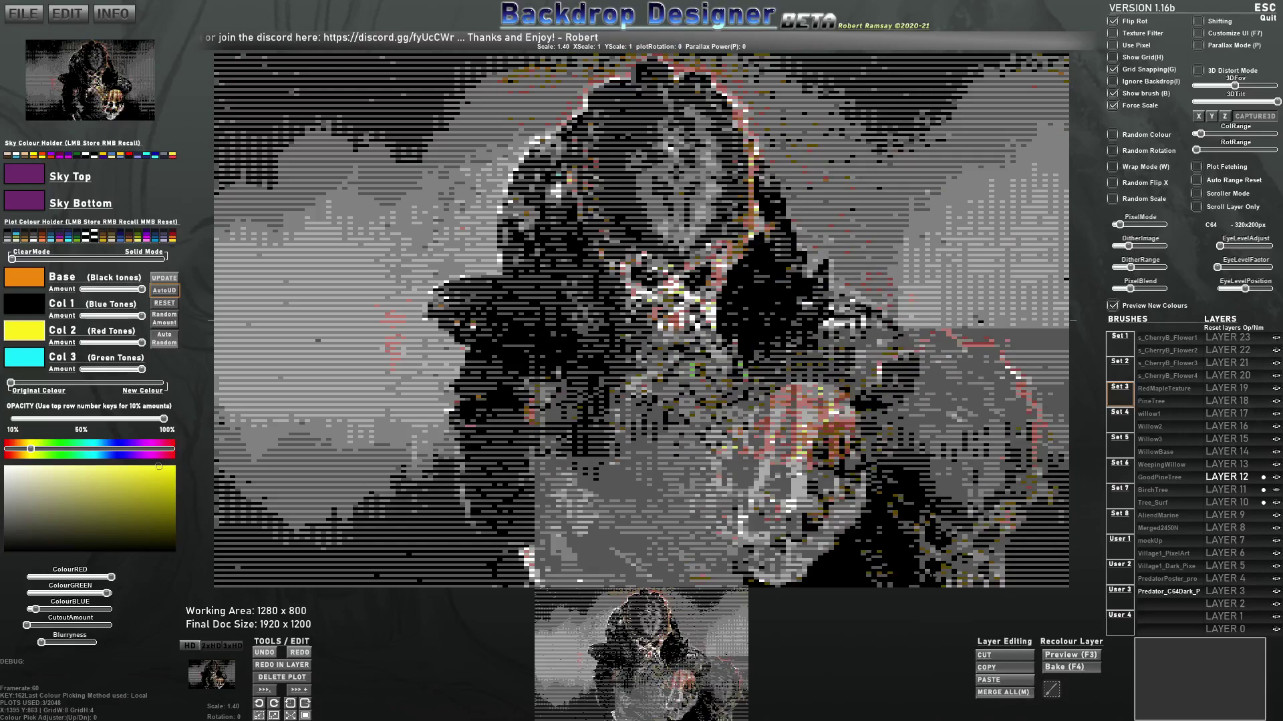
Step: Save the blended full merged image as a PNG named PredatorToFix in the CommodoreFormat folder
key(ctrl+s)
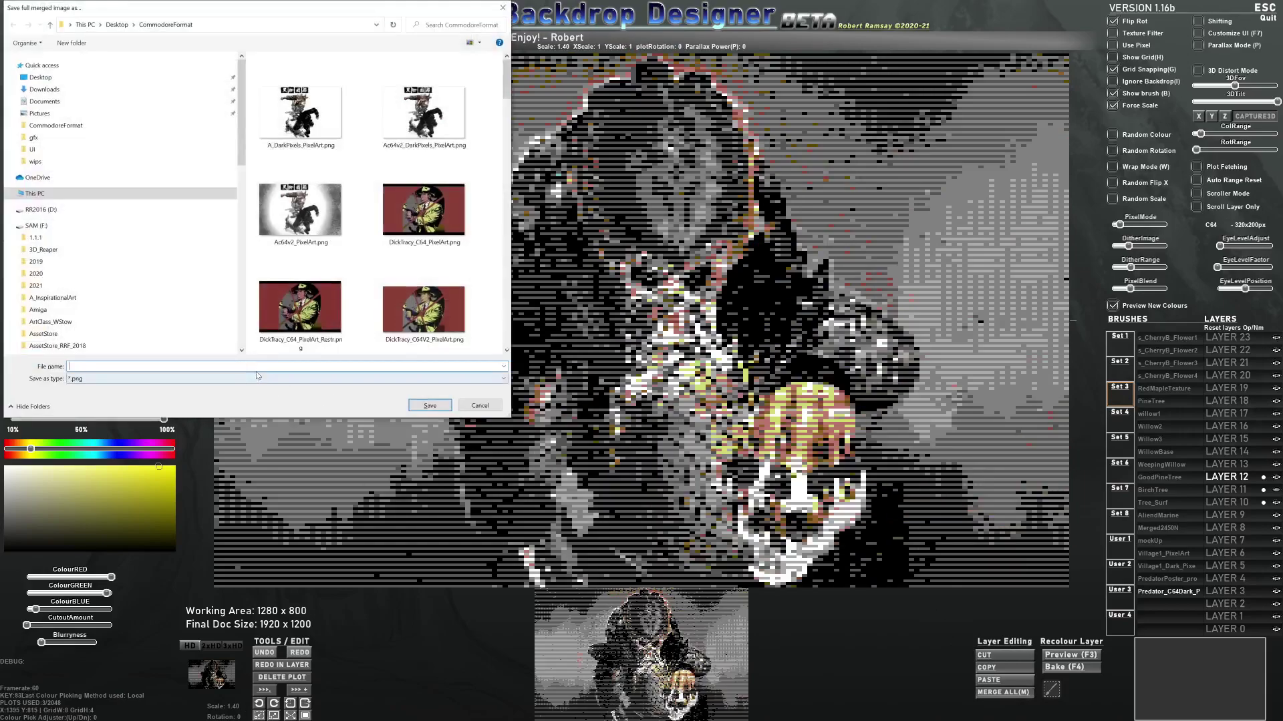
text(Predator1)
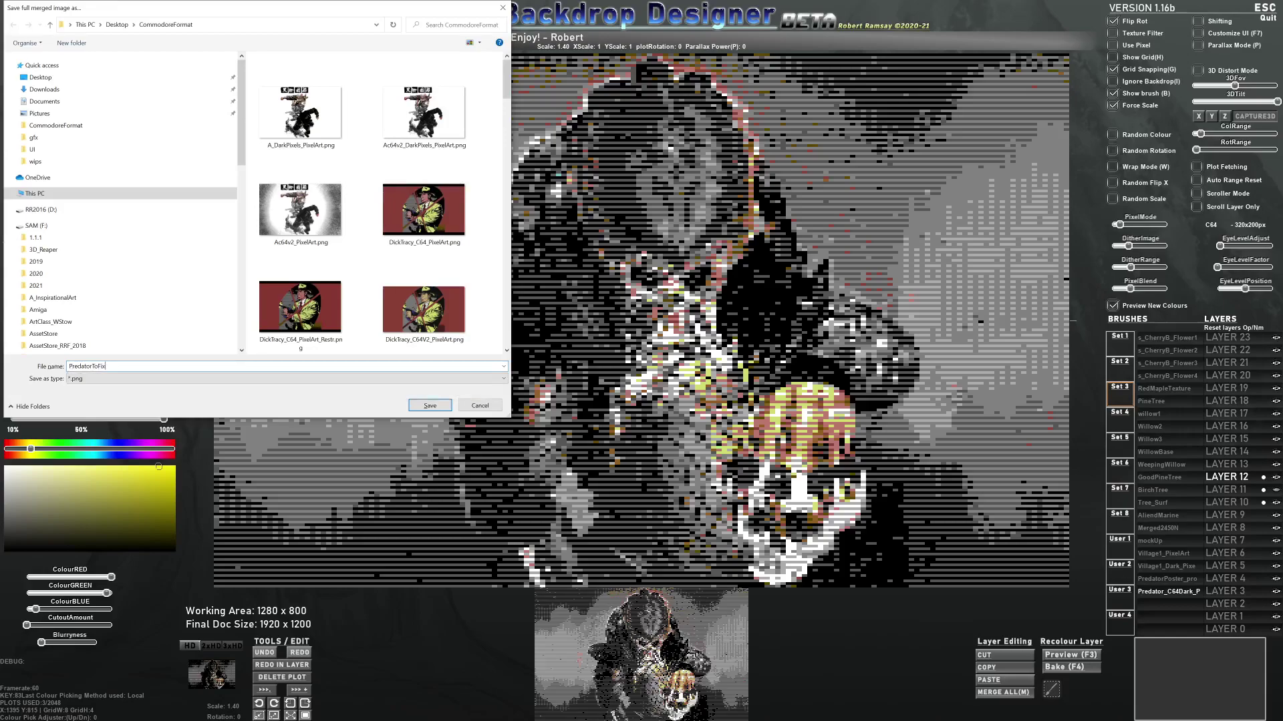
key(Return)
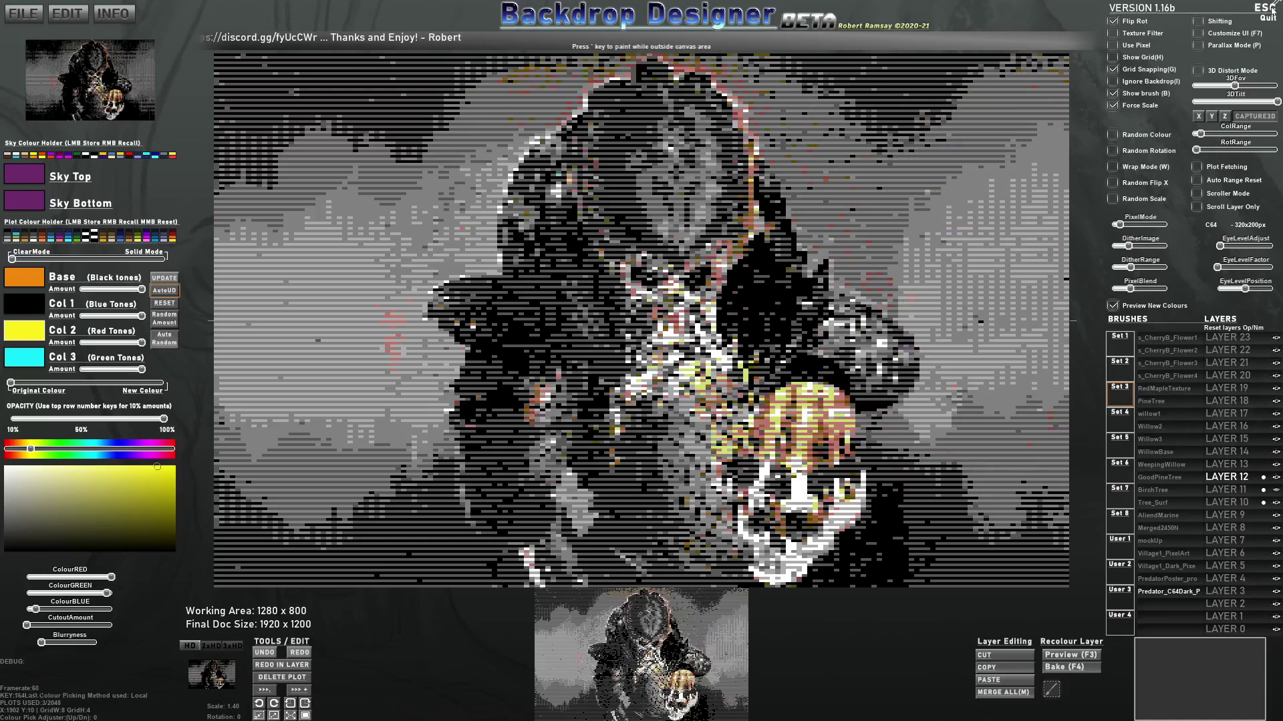
Step: Switch to the web browser and open the mcDRAW online C64 pixel editor at mcdraw.xyz in a new tab
key(alt+Tab)
click(385, 361)
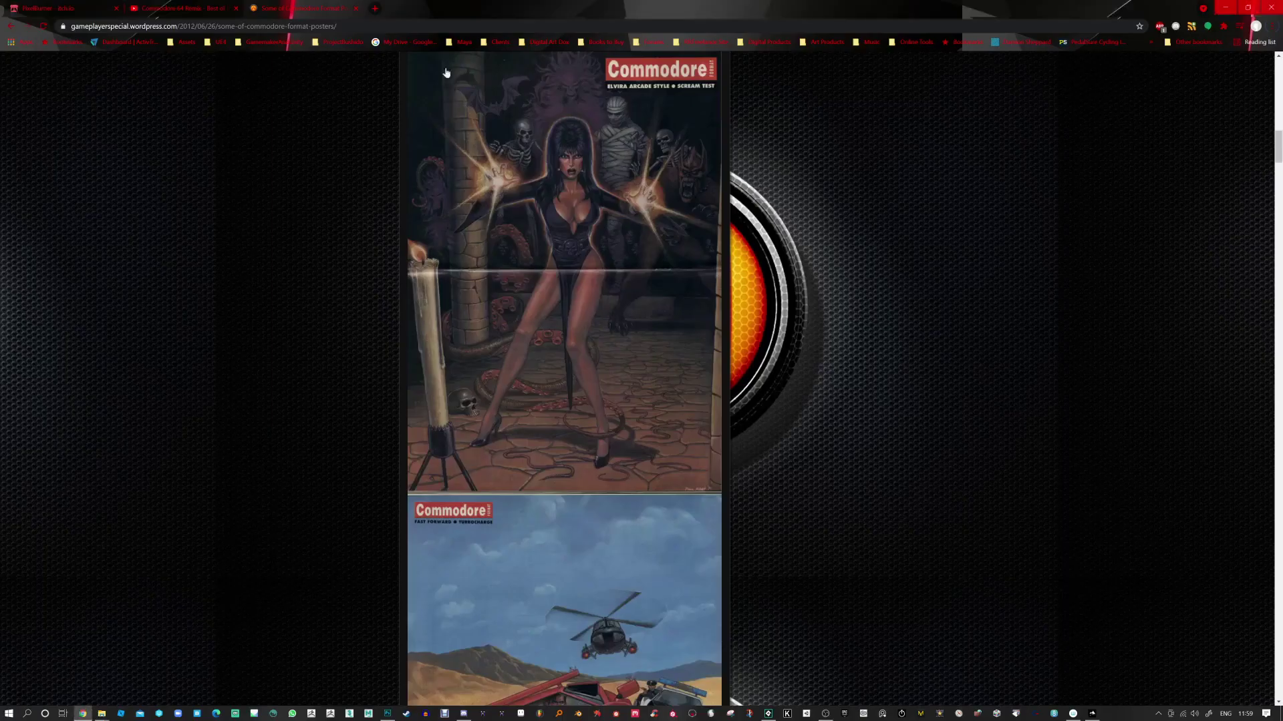
click(374, 8)
text(mcDra)
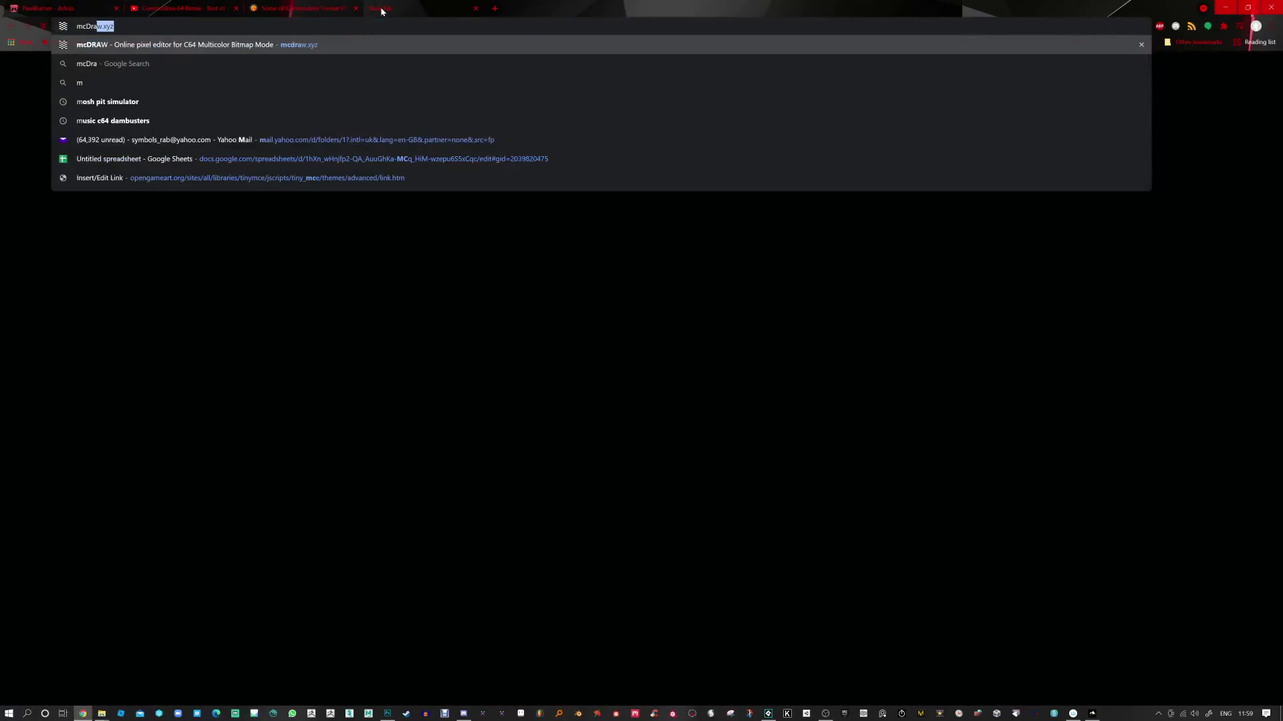
key(Return)
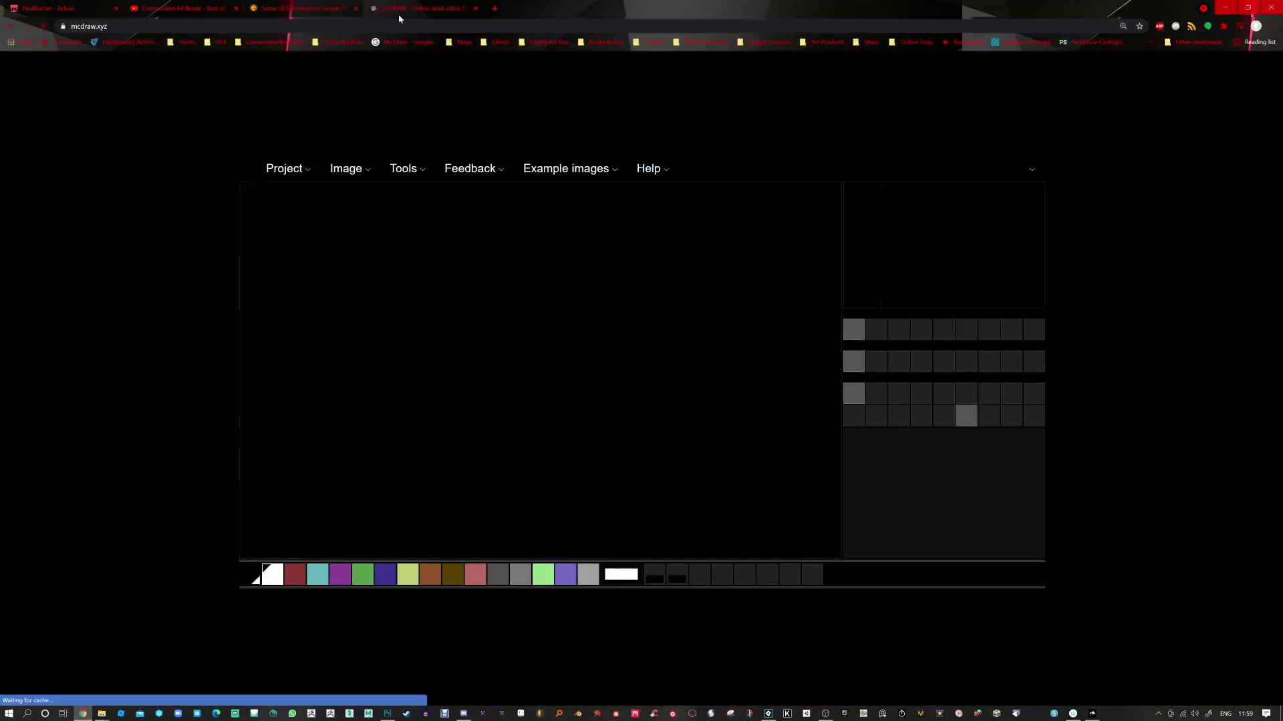
Step: Import PredatorToFix_PixelArt.png from the CommodoreFormat folder with the default conversion settings
click(344, 245)
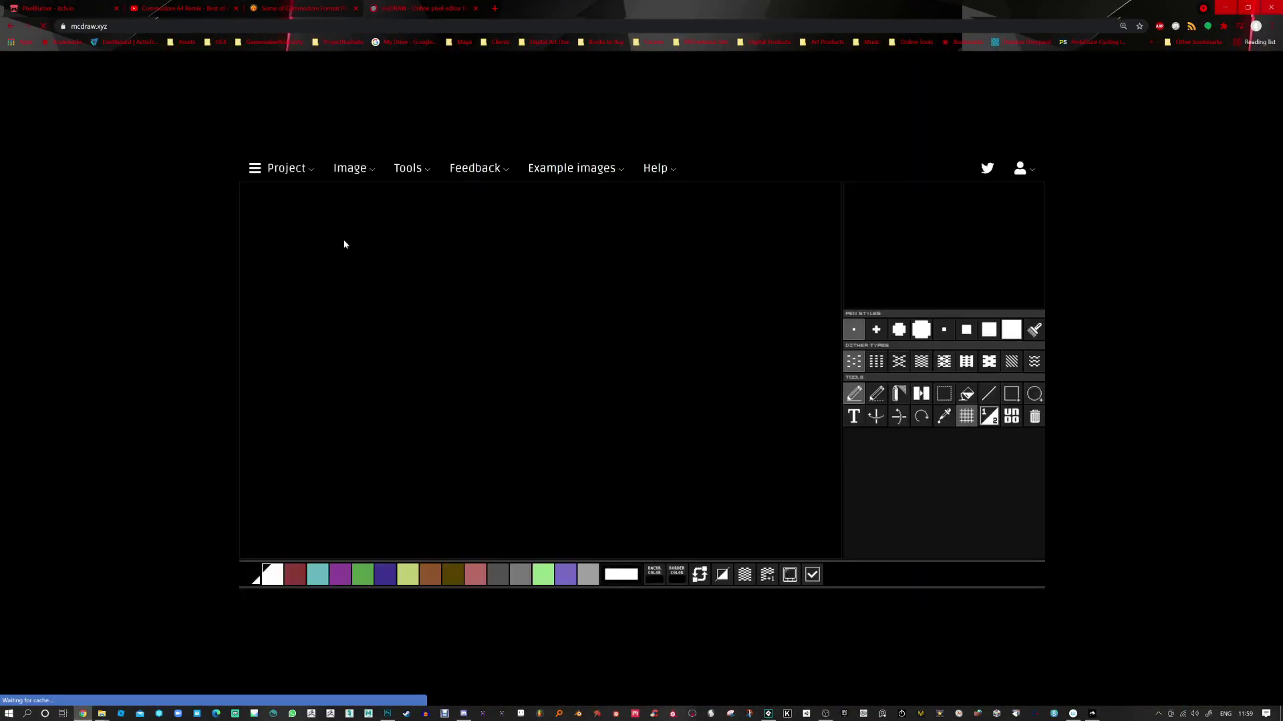
click(361, 175)
click(365, 196)
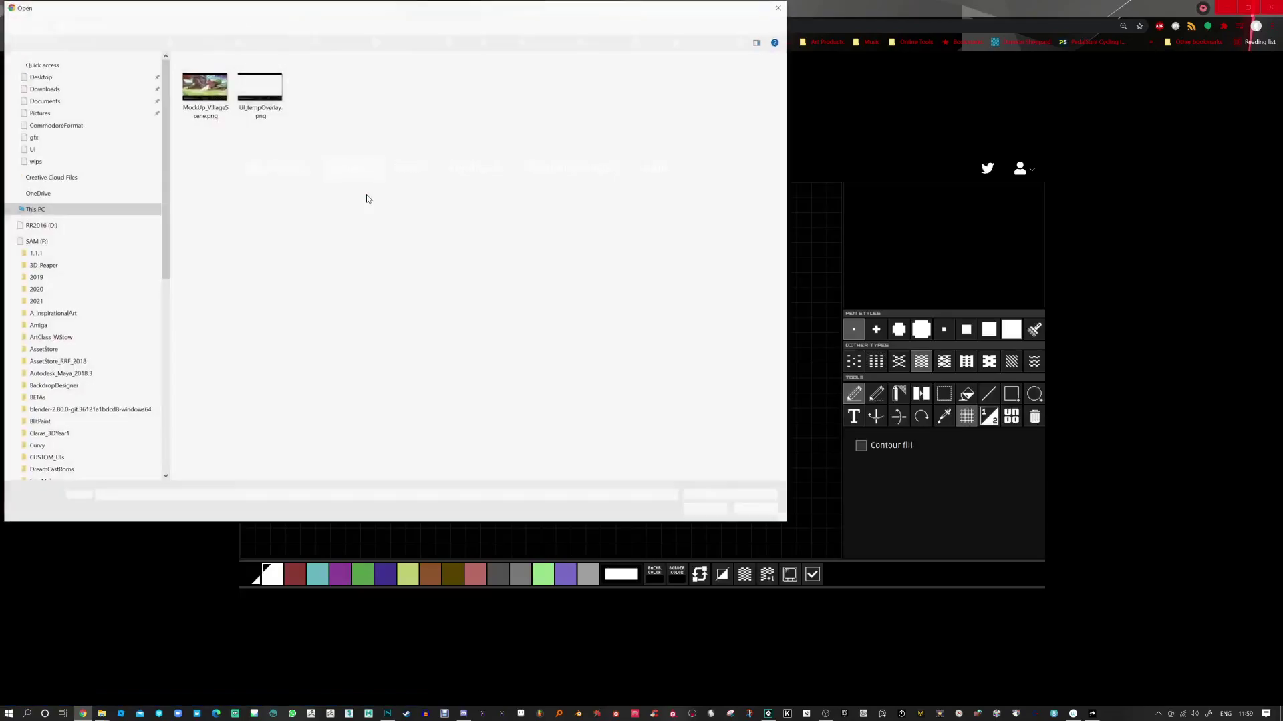
click(76, 68)
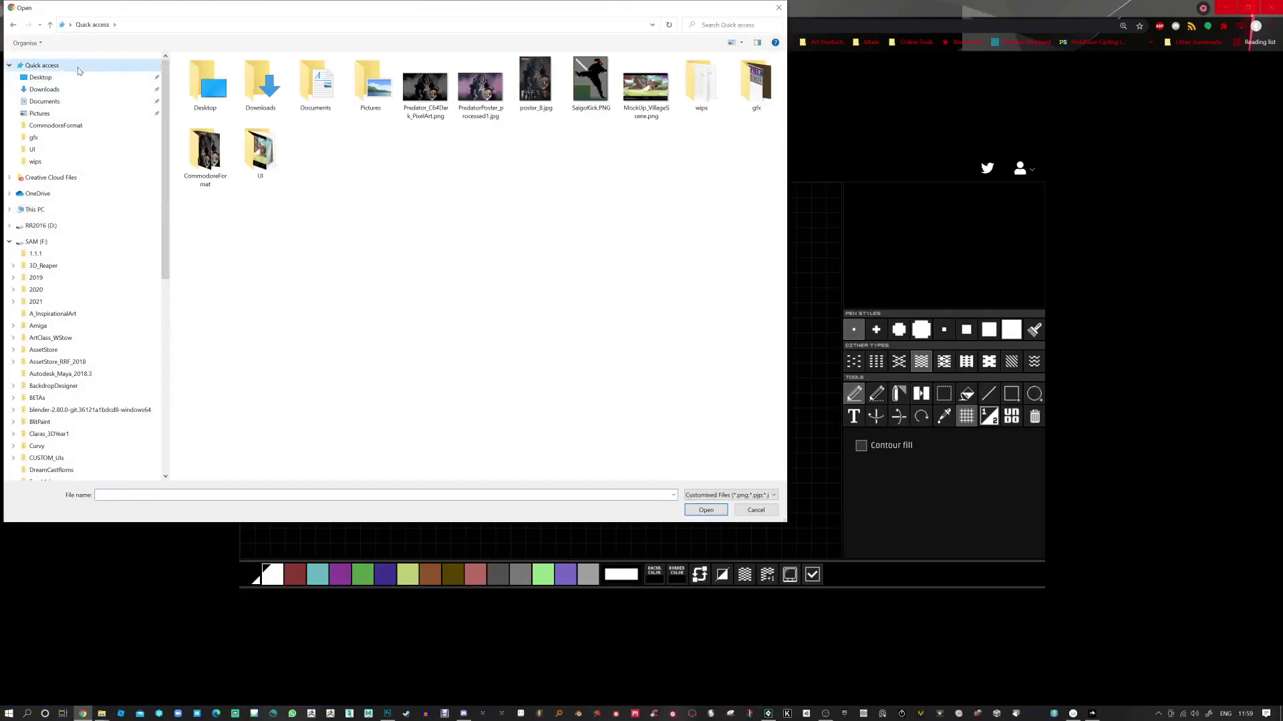
double_click(205, 153)
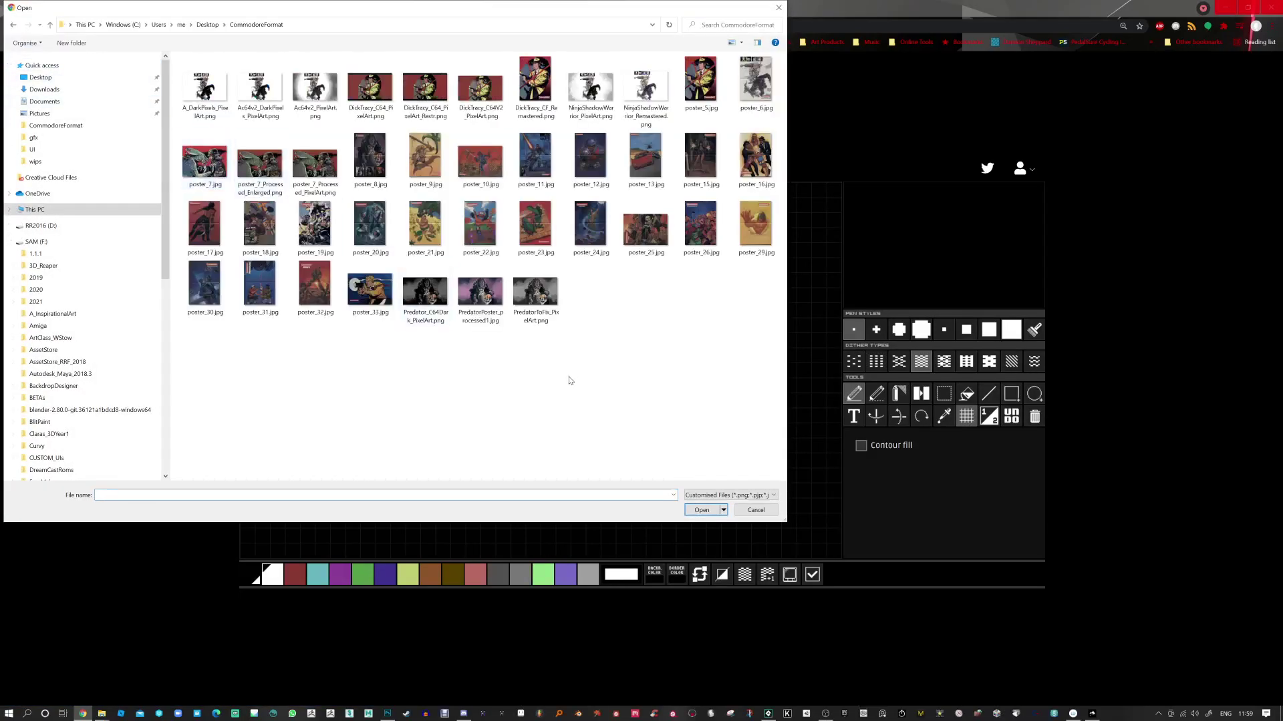
double_click(536, 294)
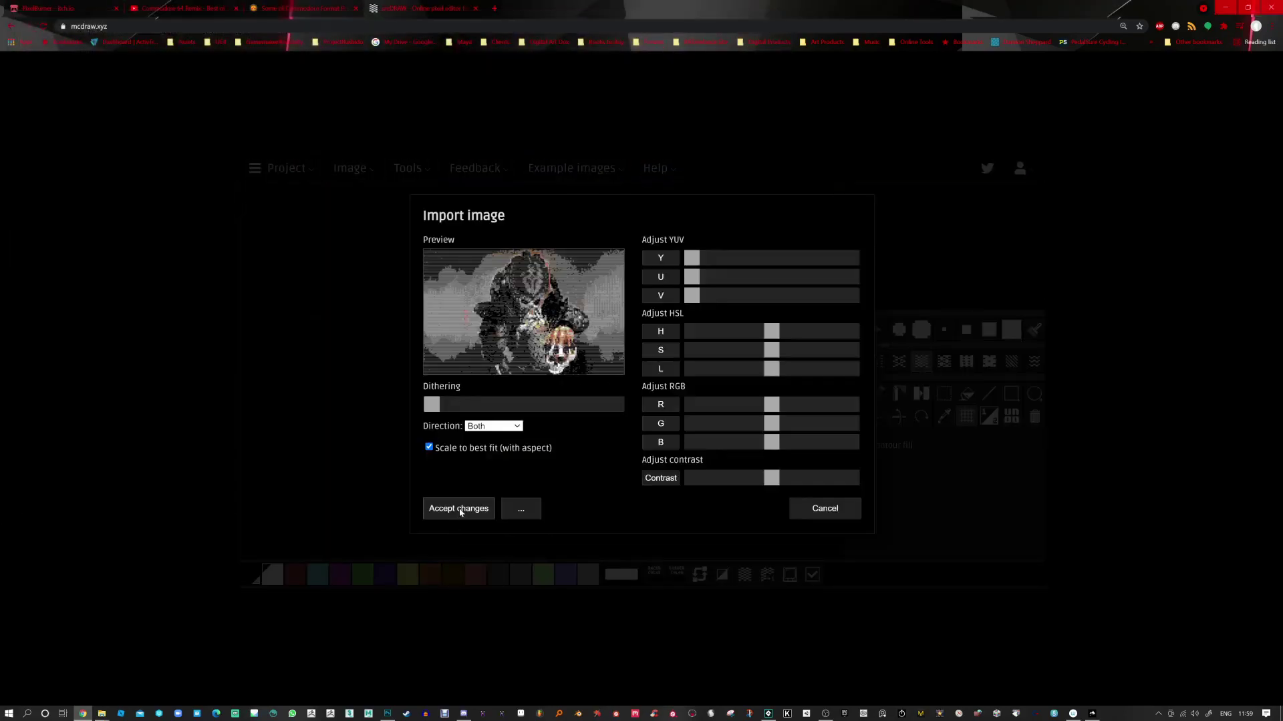
click(460, 510)
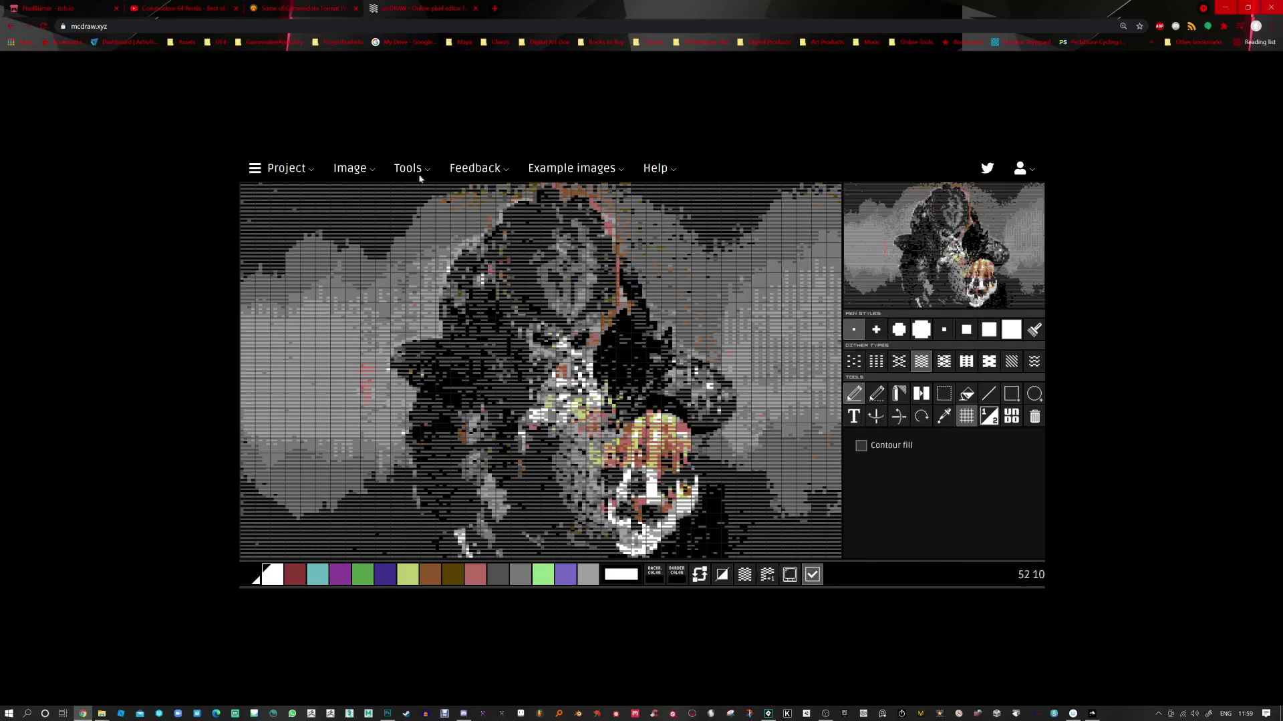
Step: Import PredatorPoster_processed1.jpg from the CommodoreFormat folder and raise its dithering almost to the maximum
click(361, 172)
click(356, 175)
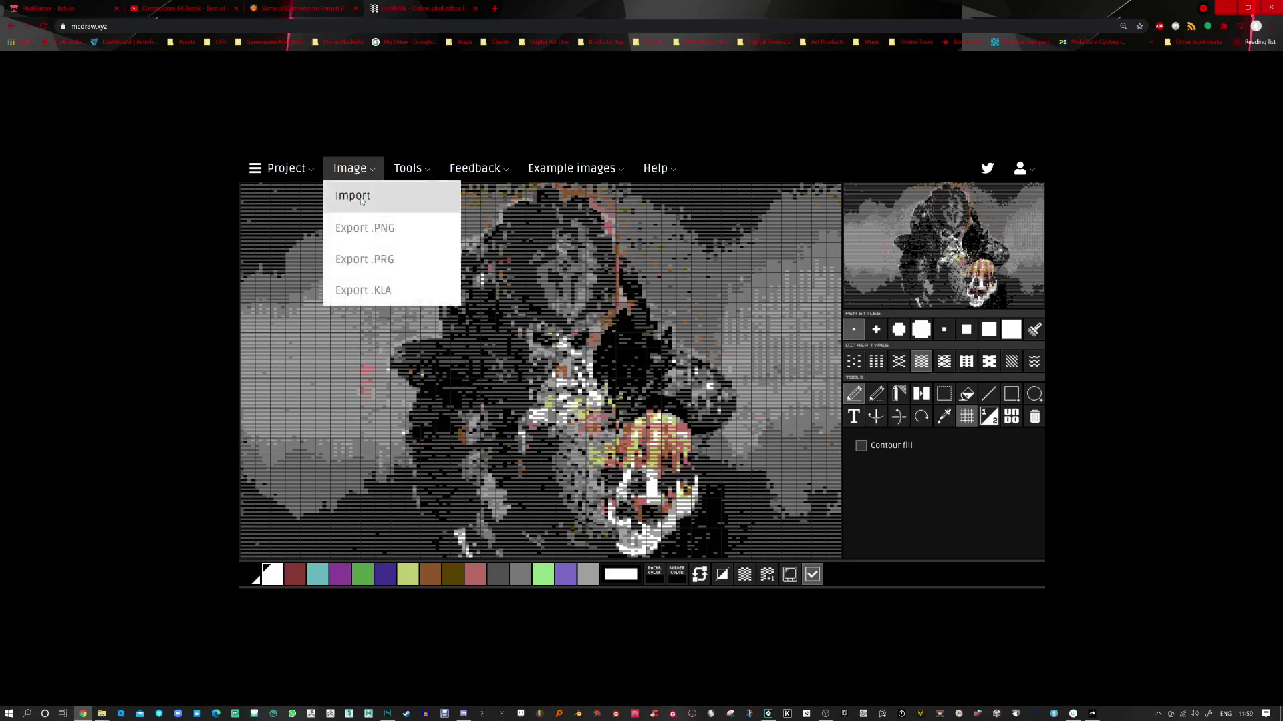
click(361, 201)
scroll(654, 428, down, 5)
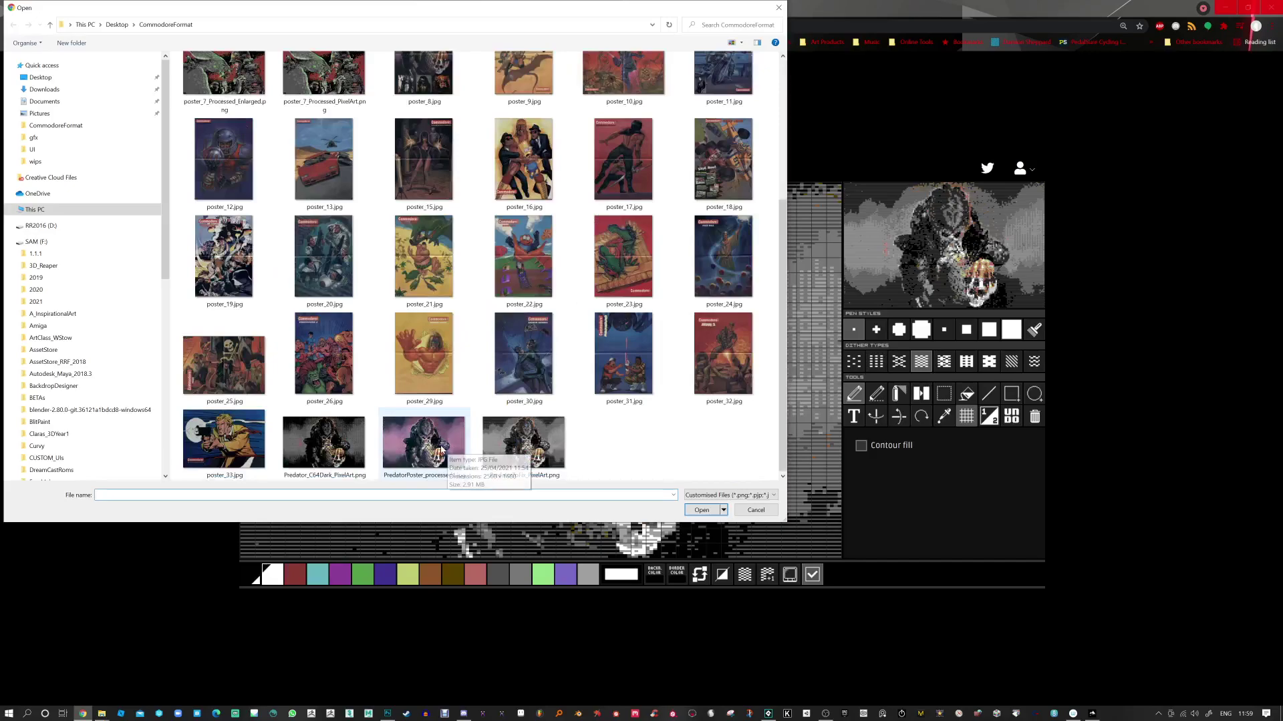
double_click(439, 449)
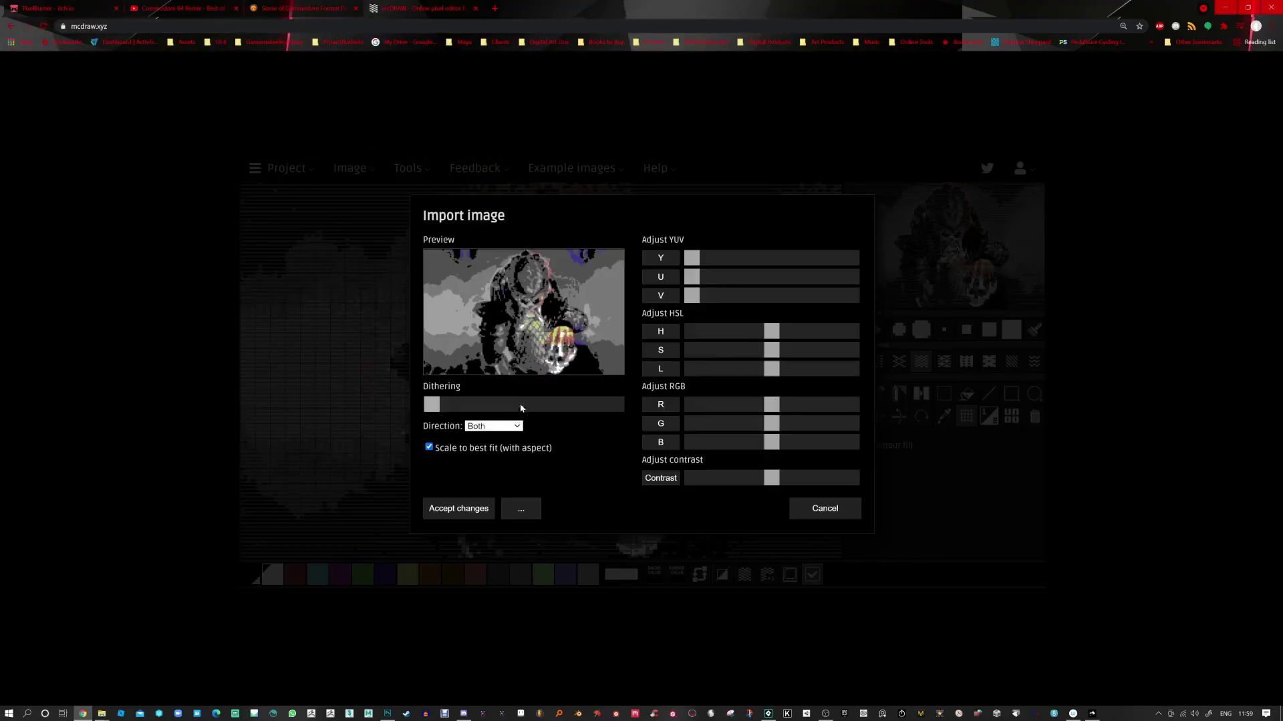
drag(440, 408, 610, 406)
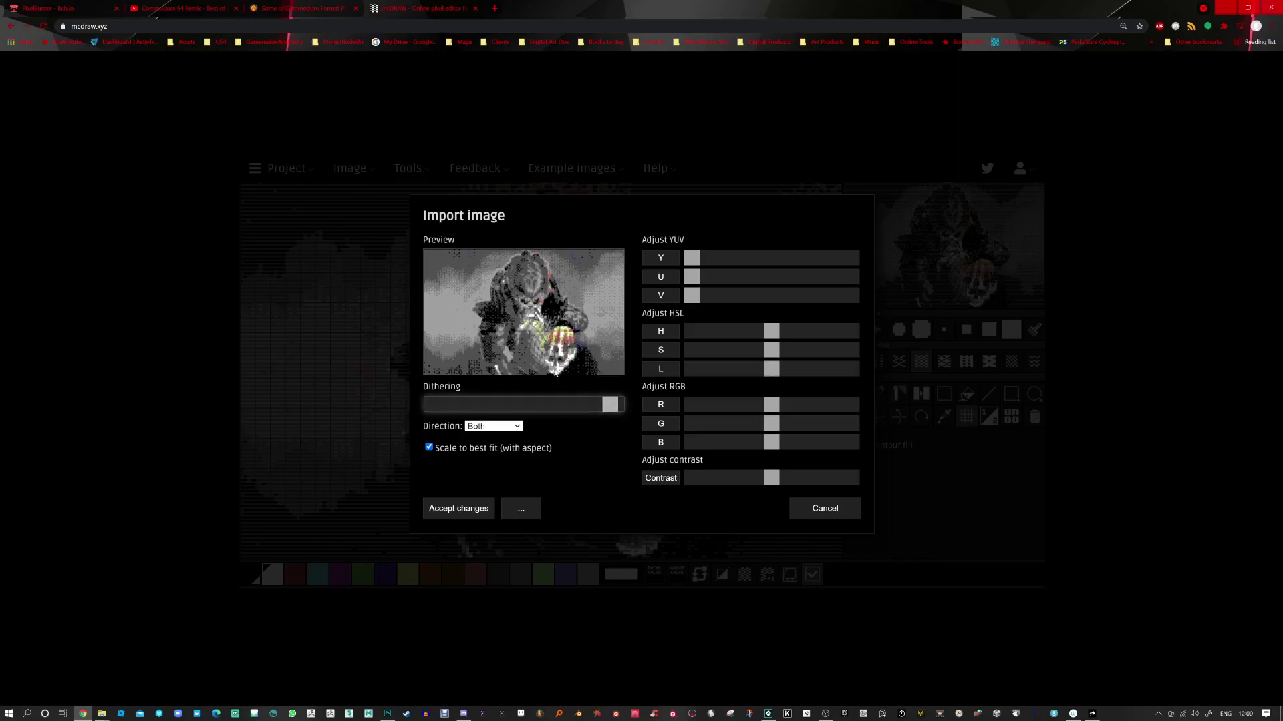
mouse_move(609, 405)
mouse_down()
mouse_move(562, 405)
mouse_move(609, 405)
mouse_up()
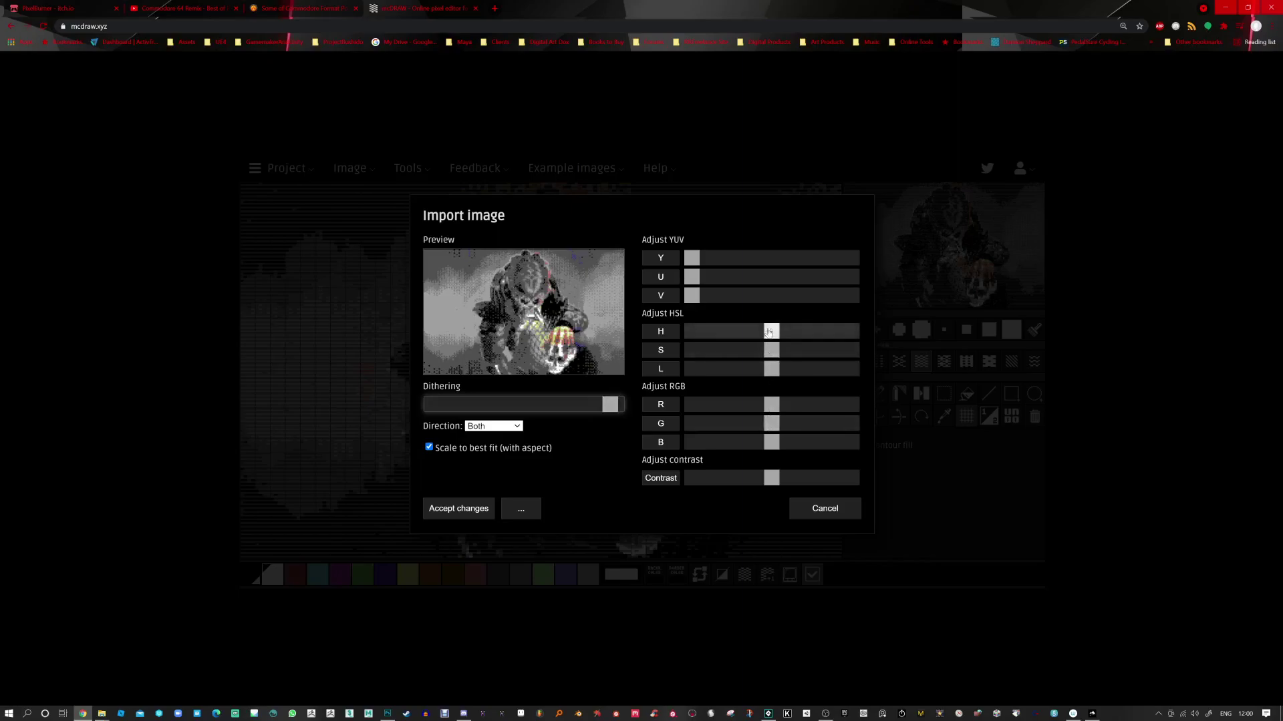
Step: Shift the imported poster's hue slightly down, raise its saturation, adjust the U level and accept the import
mouse_move(768, 350)
mouse_down()
mouse_move(824, 350)
mouse_move(785, 352)
mouse_move(810, 353)
mouse_move(760, 332)
mouse_move(755, 371)
mouse_move(771, 371)
mouse_up()
mouse_move(606, 404)
mouse_down()
mouse_move(561, 404)
mouse_move(609, 403)
mouse_up()
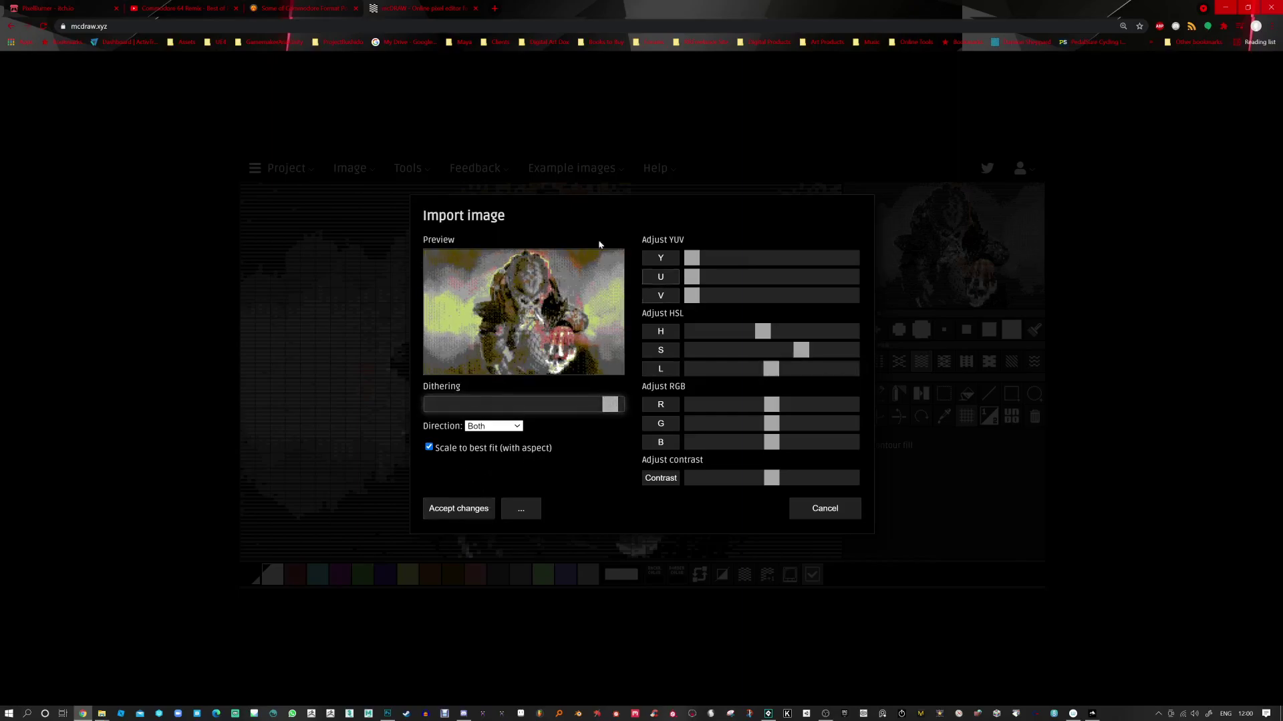
drag(713, 278, 771, 272)
click(455, 511)
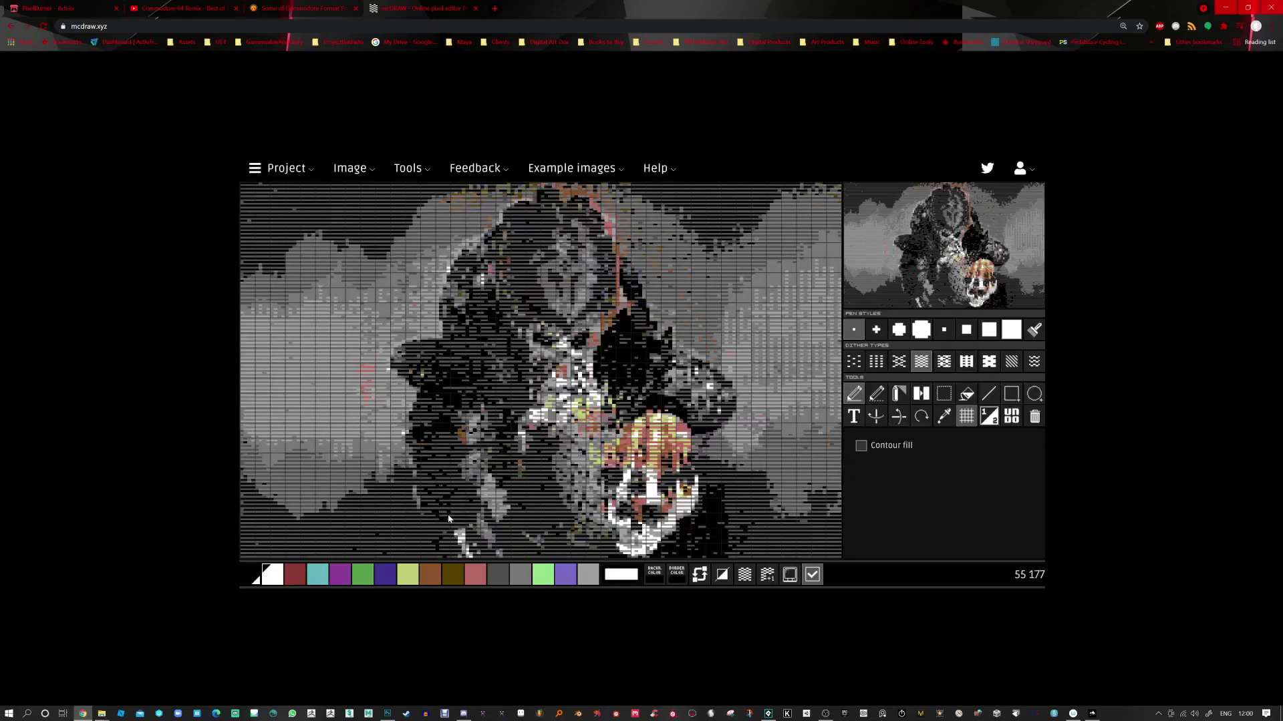